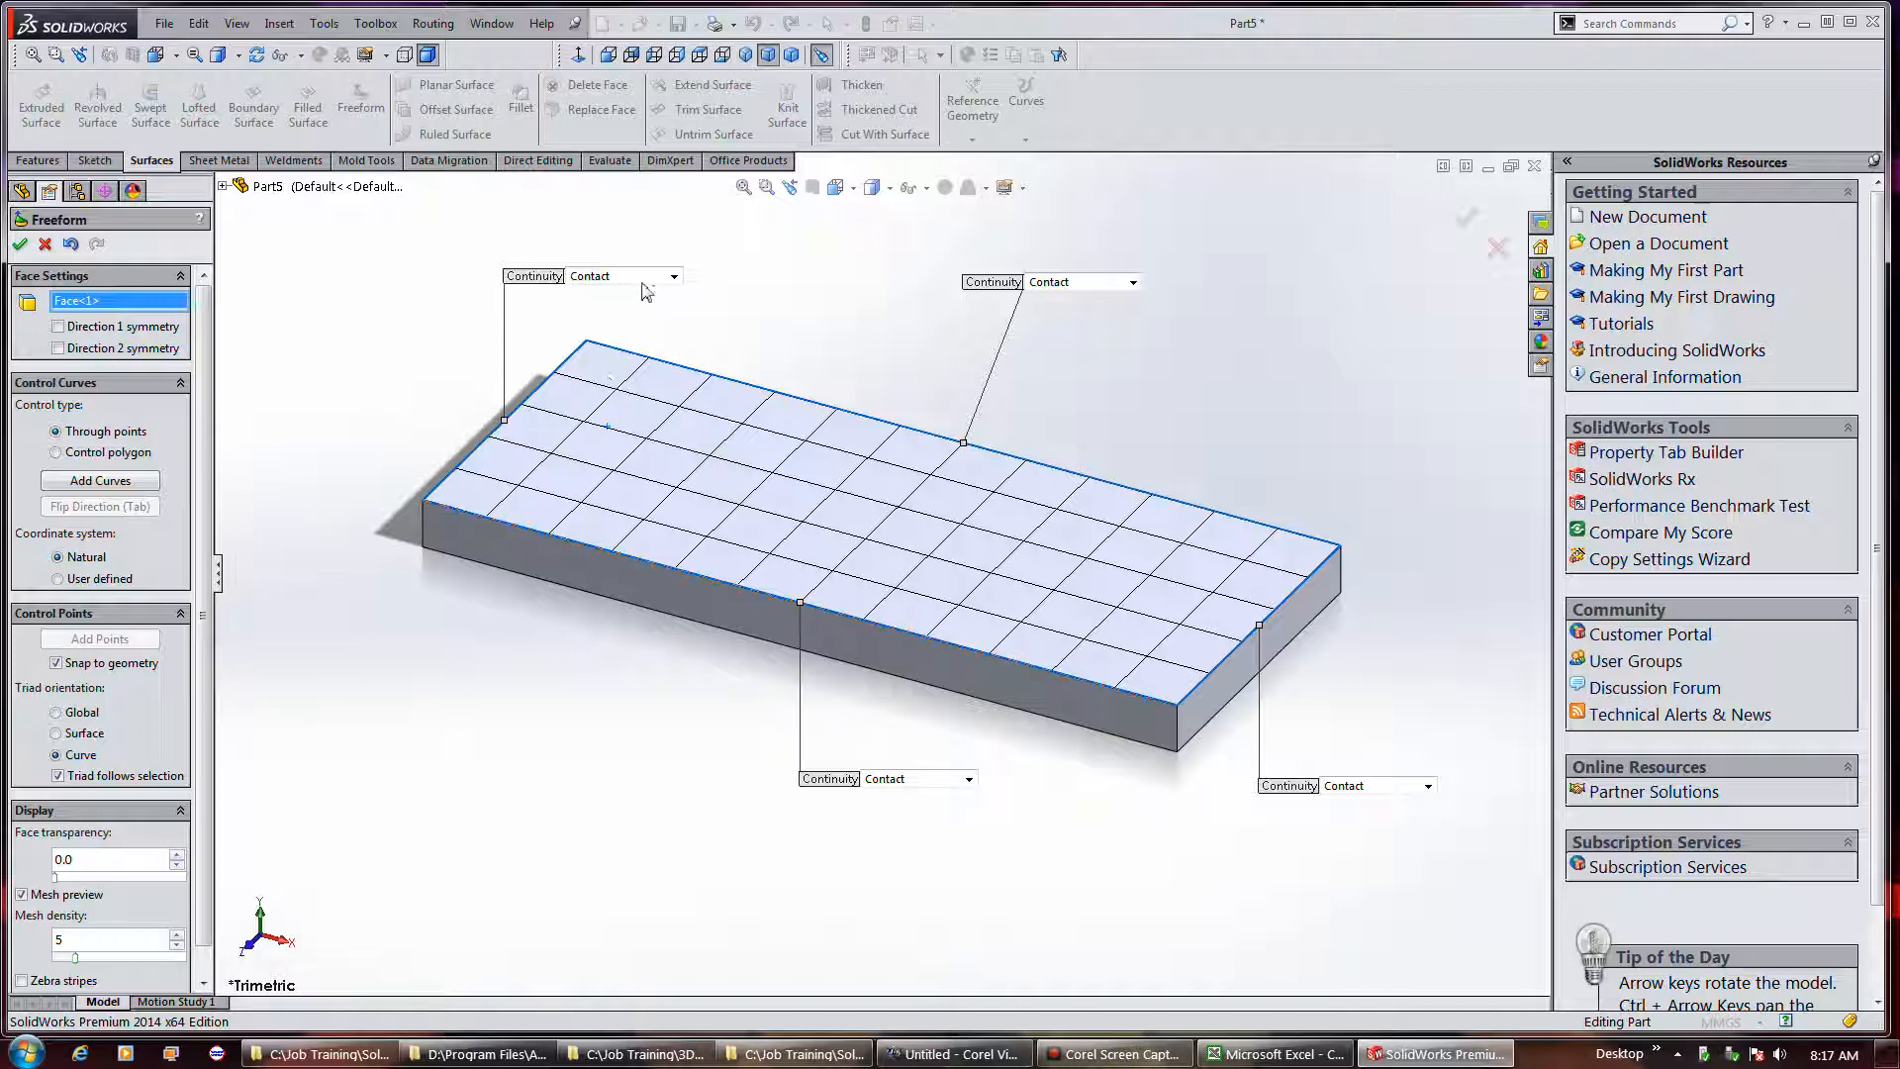
Set the continuity of the top face's left short edge and back long edge to Moveable.
{"action": "left_click", "coordinate": [673, 278]}
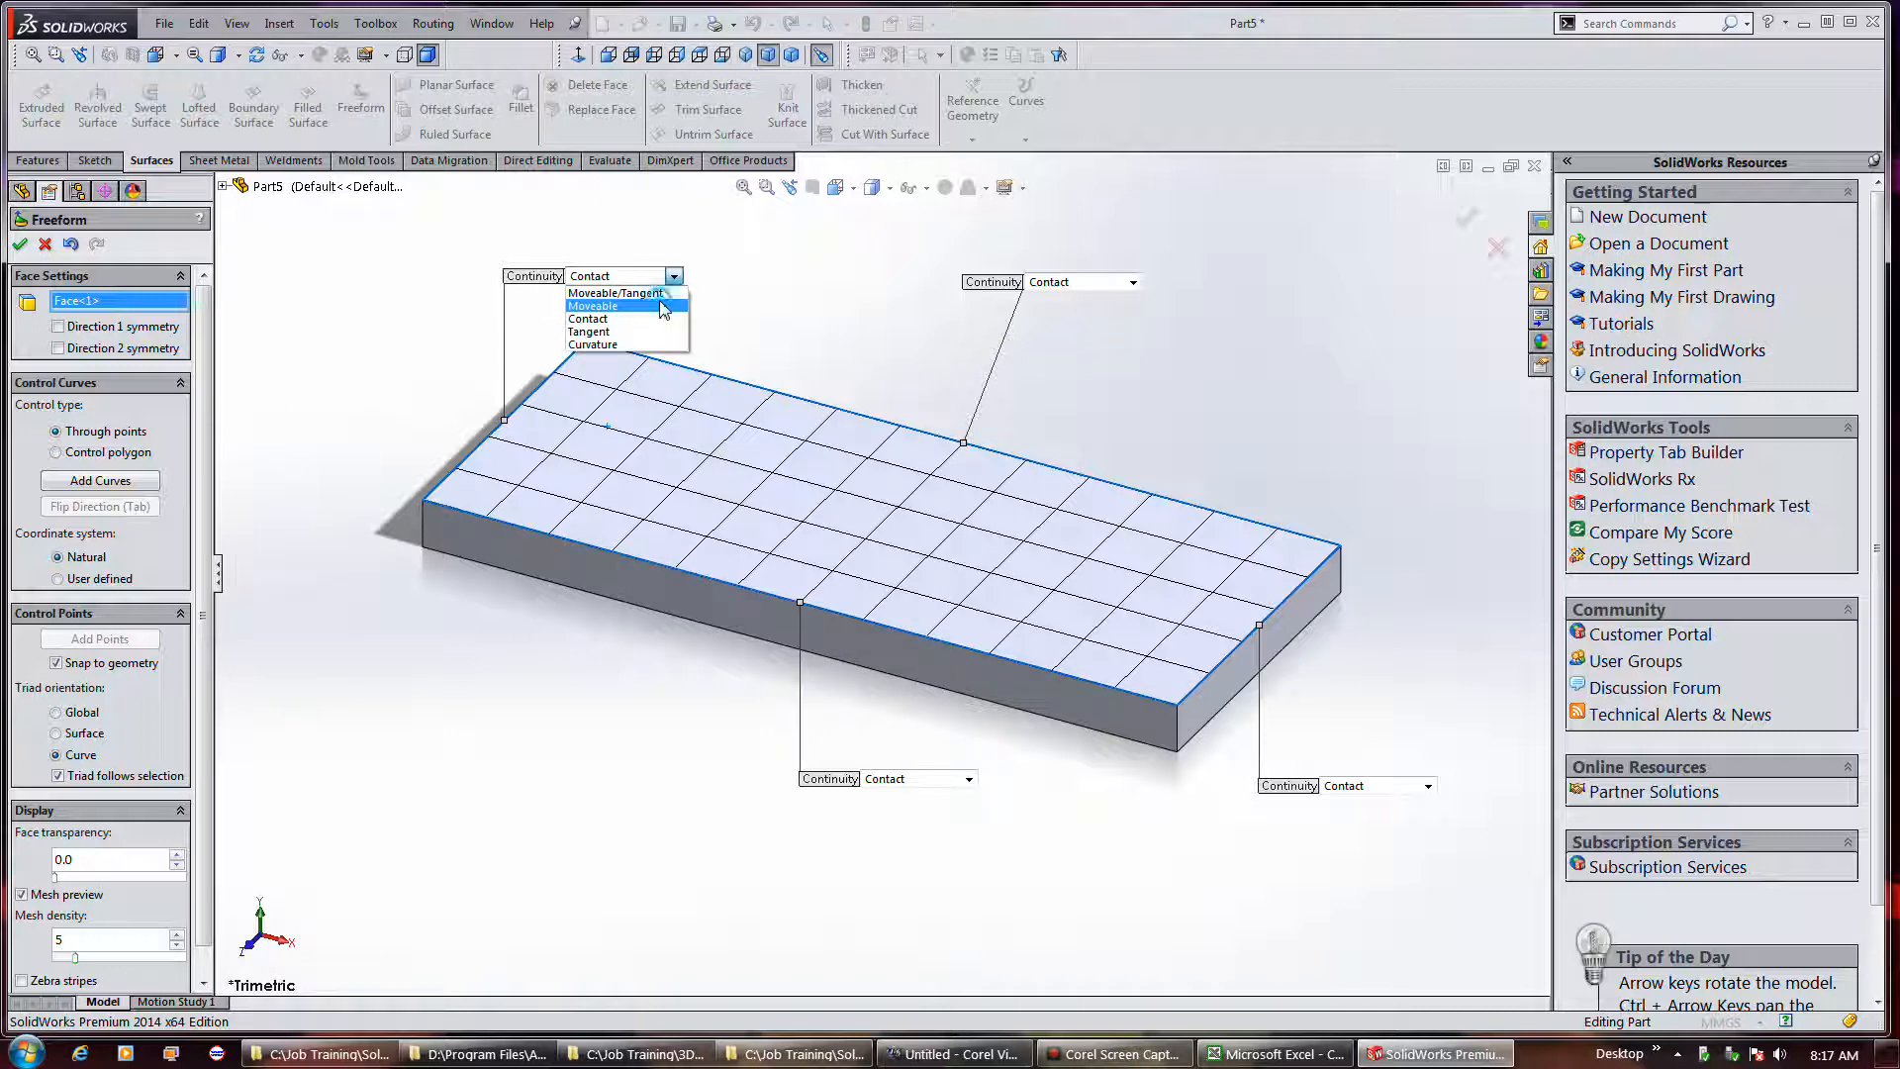
{"action": "left_click", "coordinate": [661, 311]}
{"action": "left_click", "coordinate": [1133, 283]}
{"action": "left_click", "coordinate": [1112, 313]}
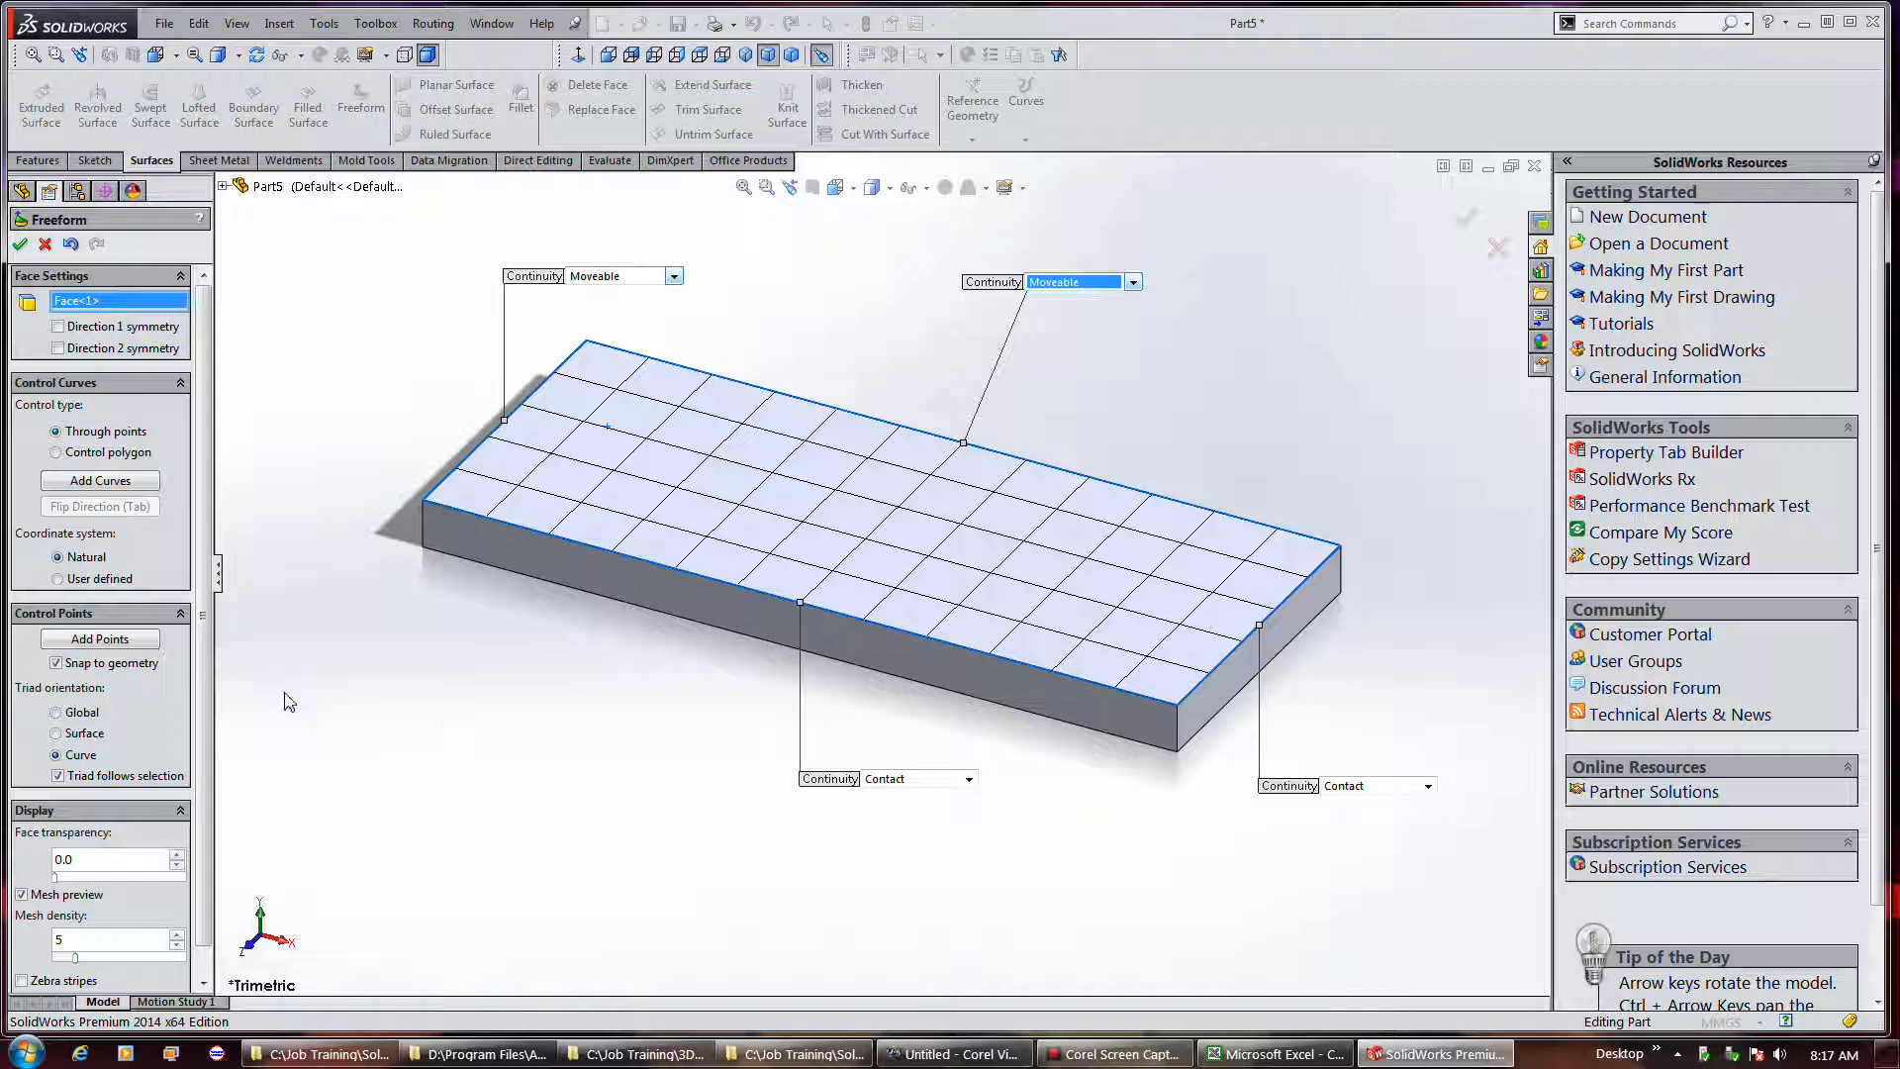
Add two control points on the top face's back long edge and one on the left short edge.
{"action": "left_click", "coordinate": [99, 640]}
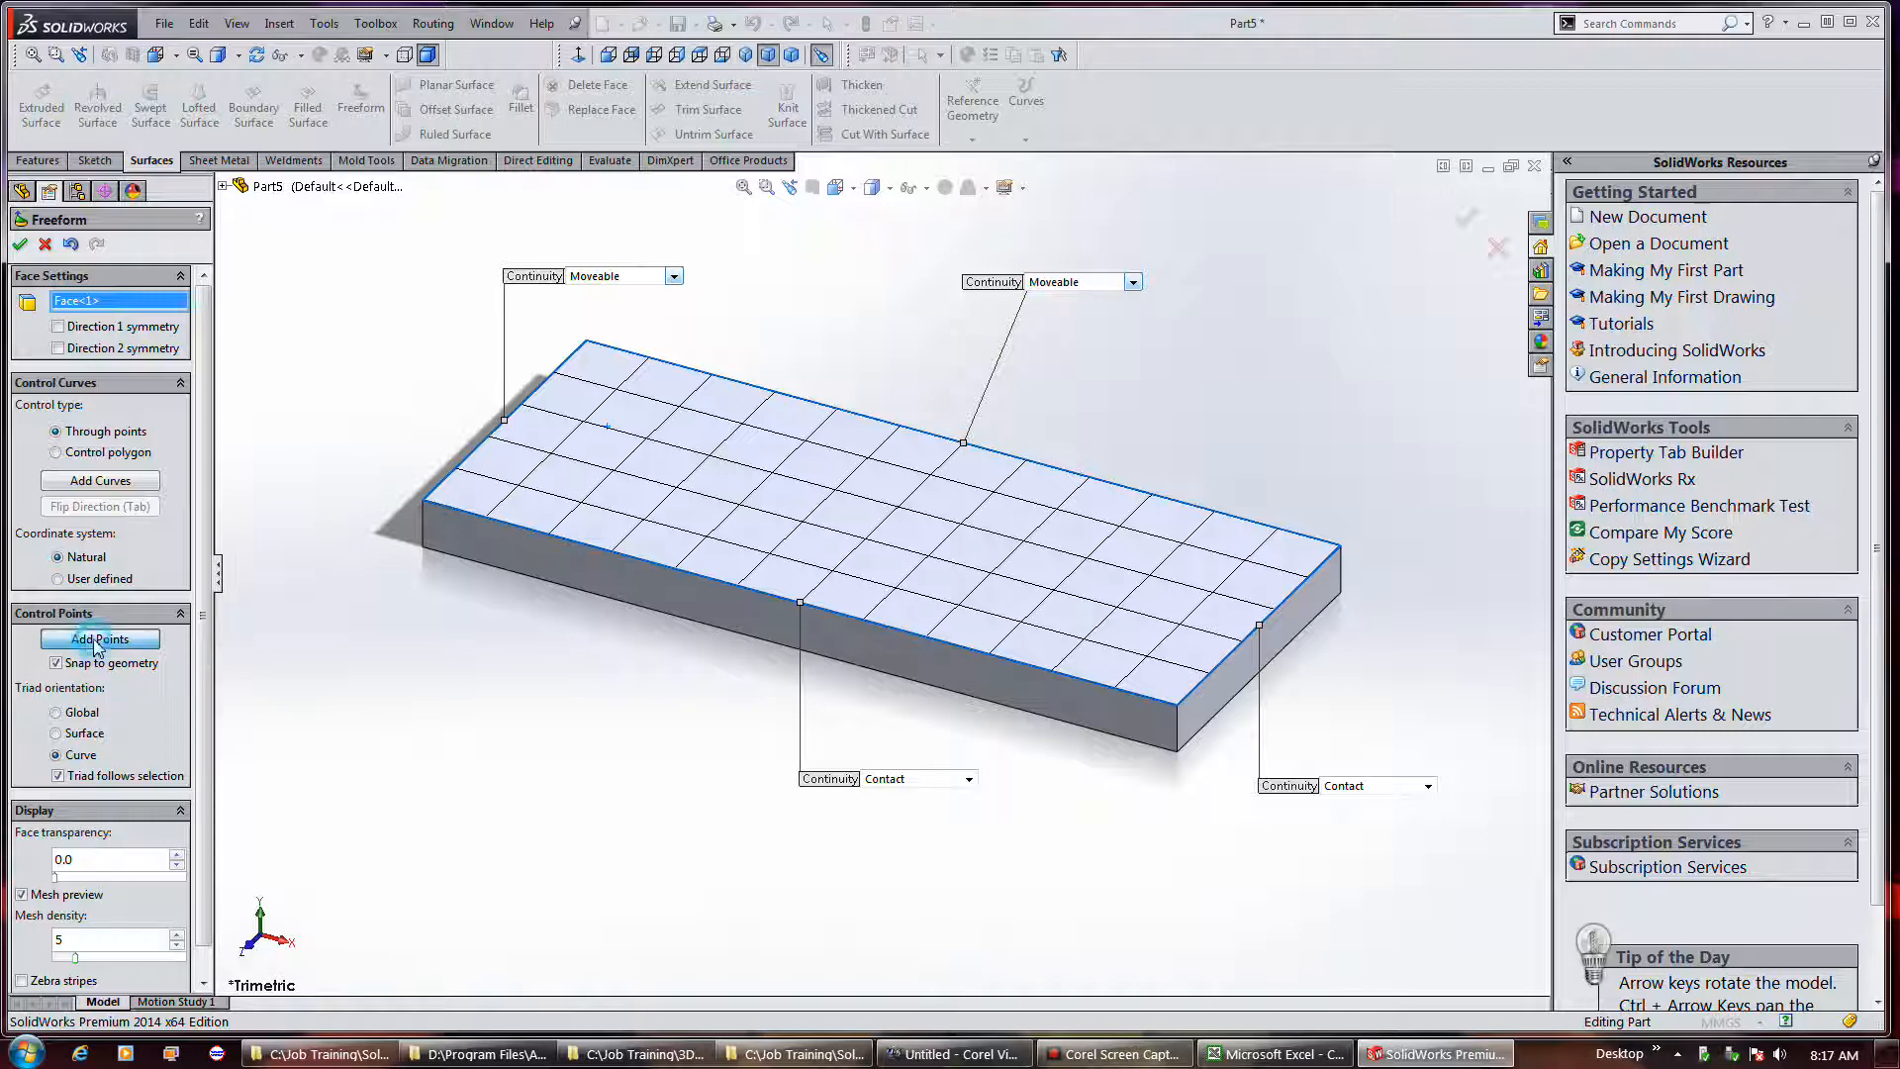
{"action": "left_click", "coordinate": [736, 383]}
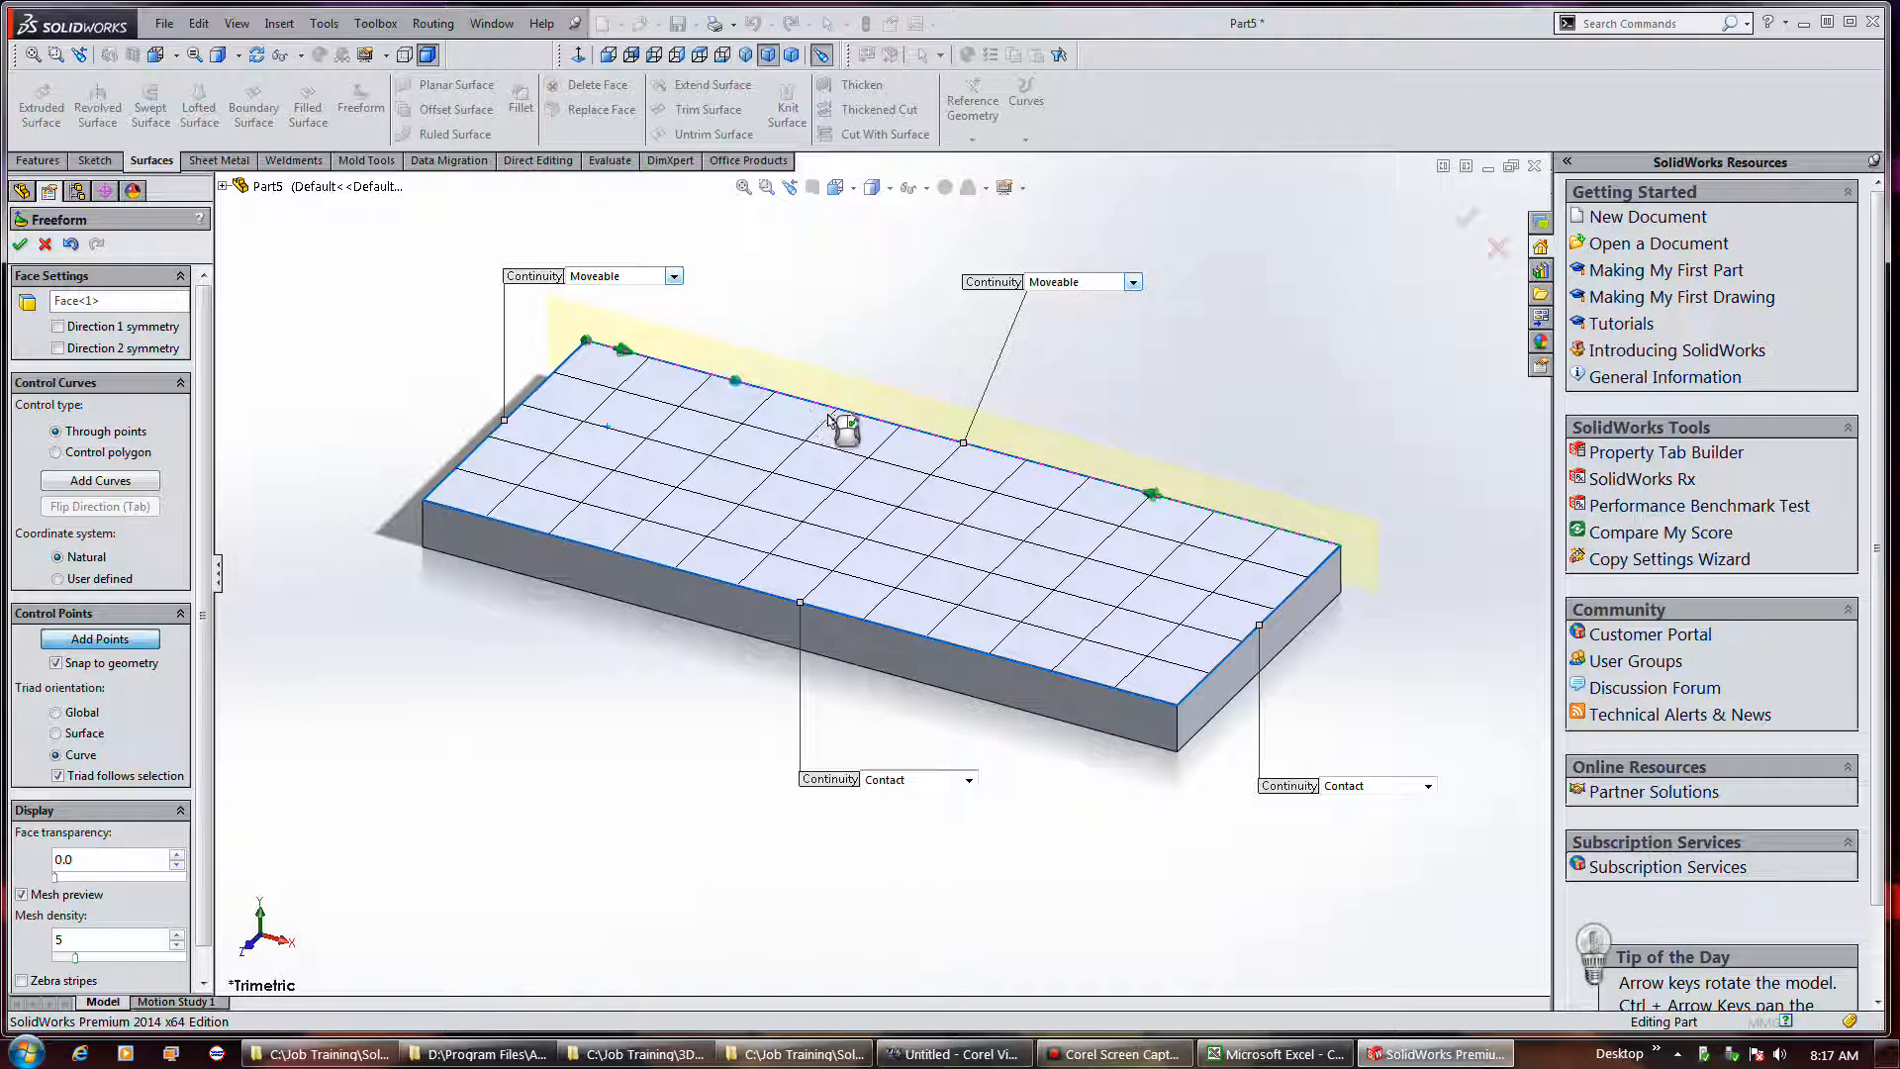
{"action": "left_click", "coordinate": [991, 454]}
{"action": "left_click", "coordinate": [539, 386]}
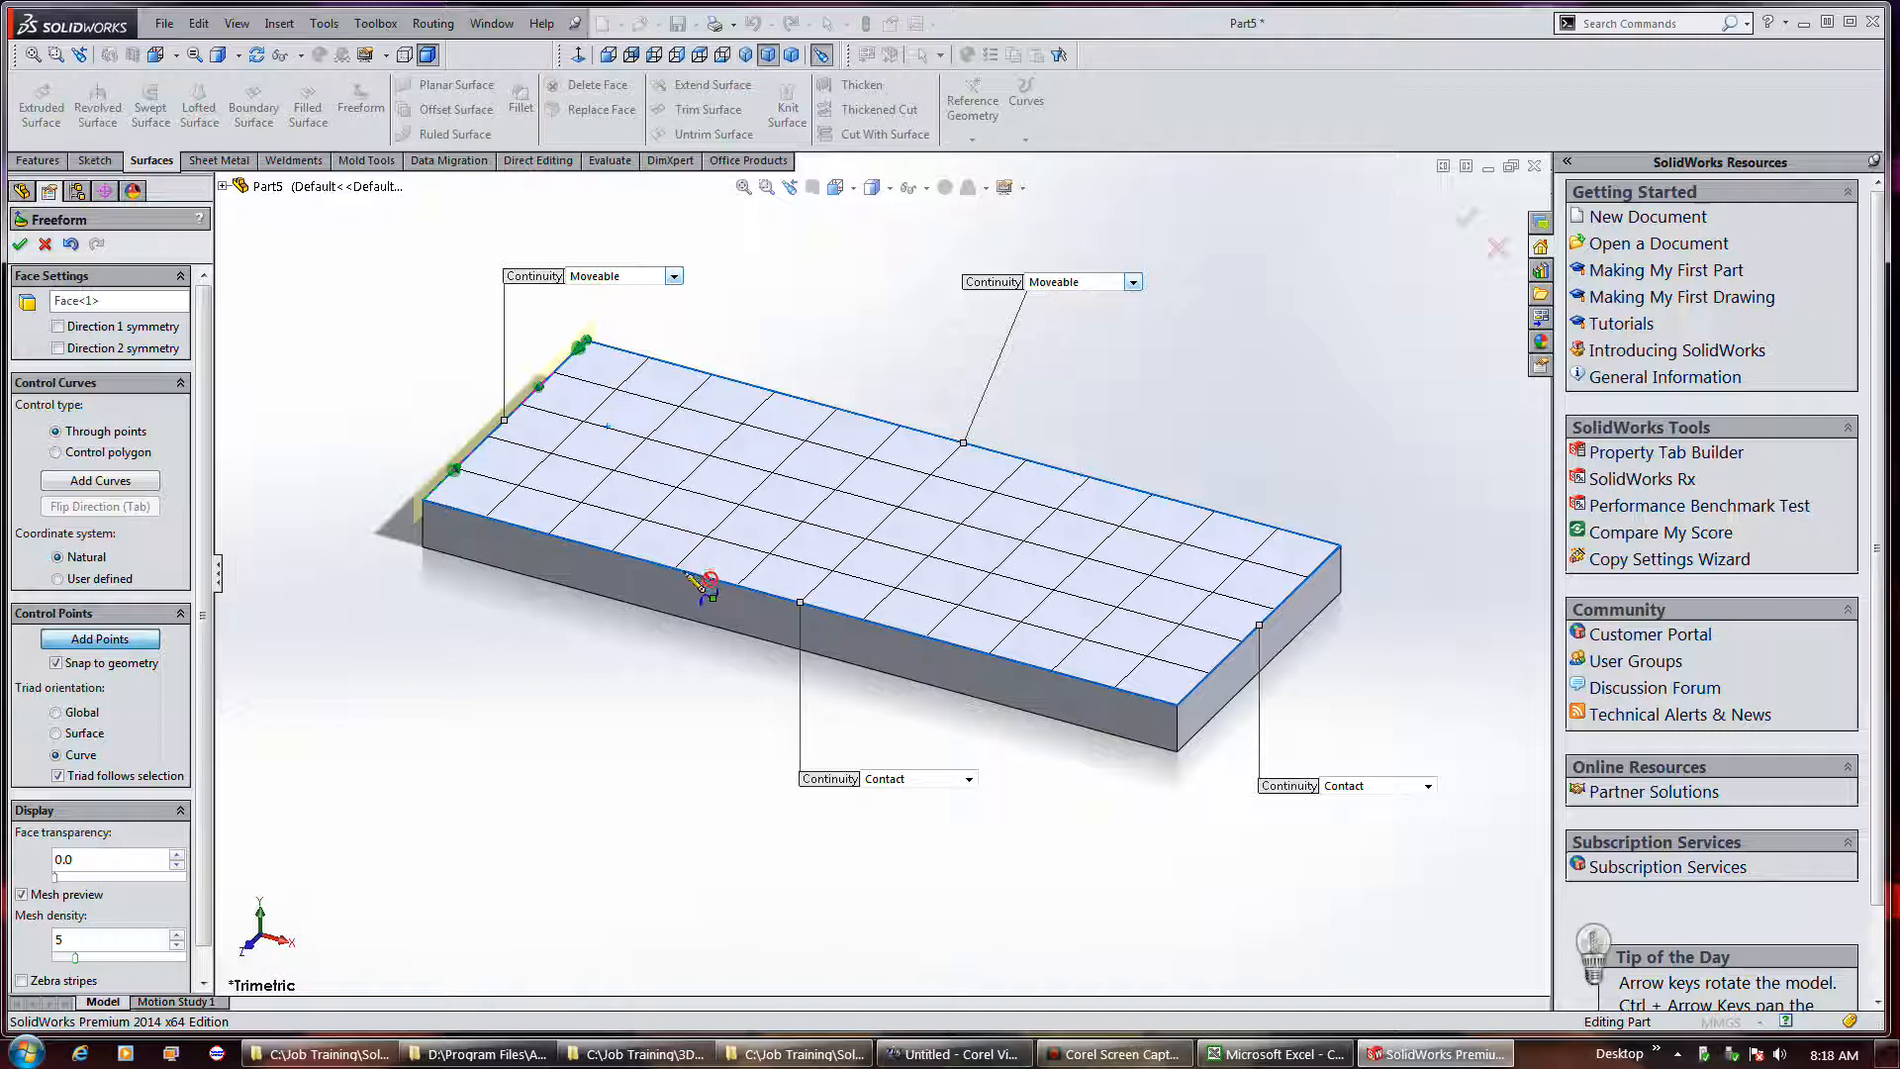
{"action": "left_click", "coordinate": [811, 401]}
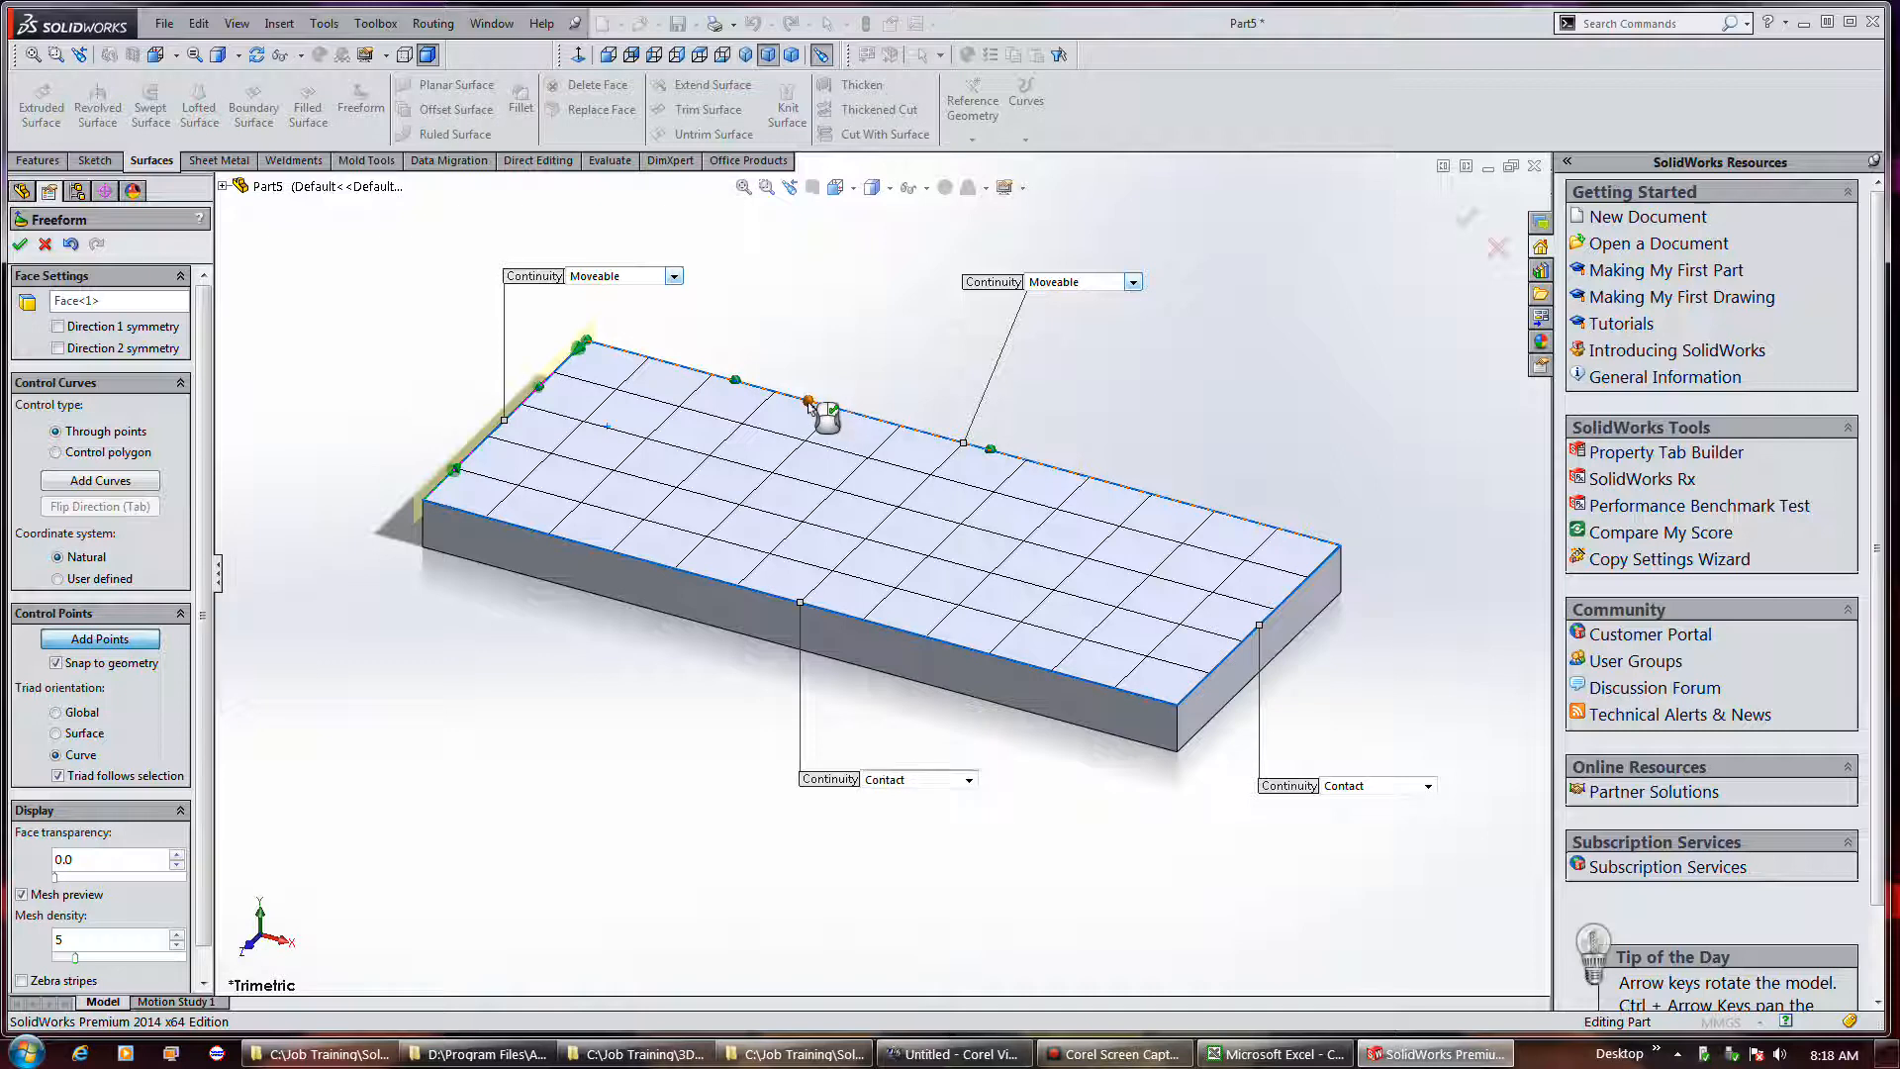
{"action": "left_click", "coordinate": [730, 380]}
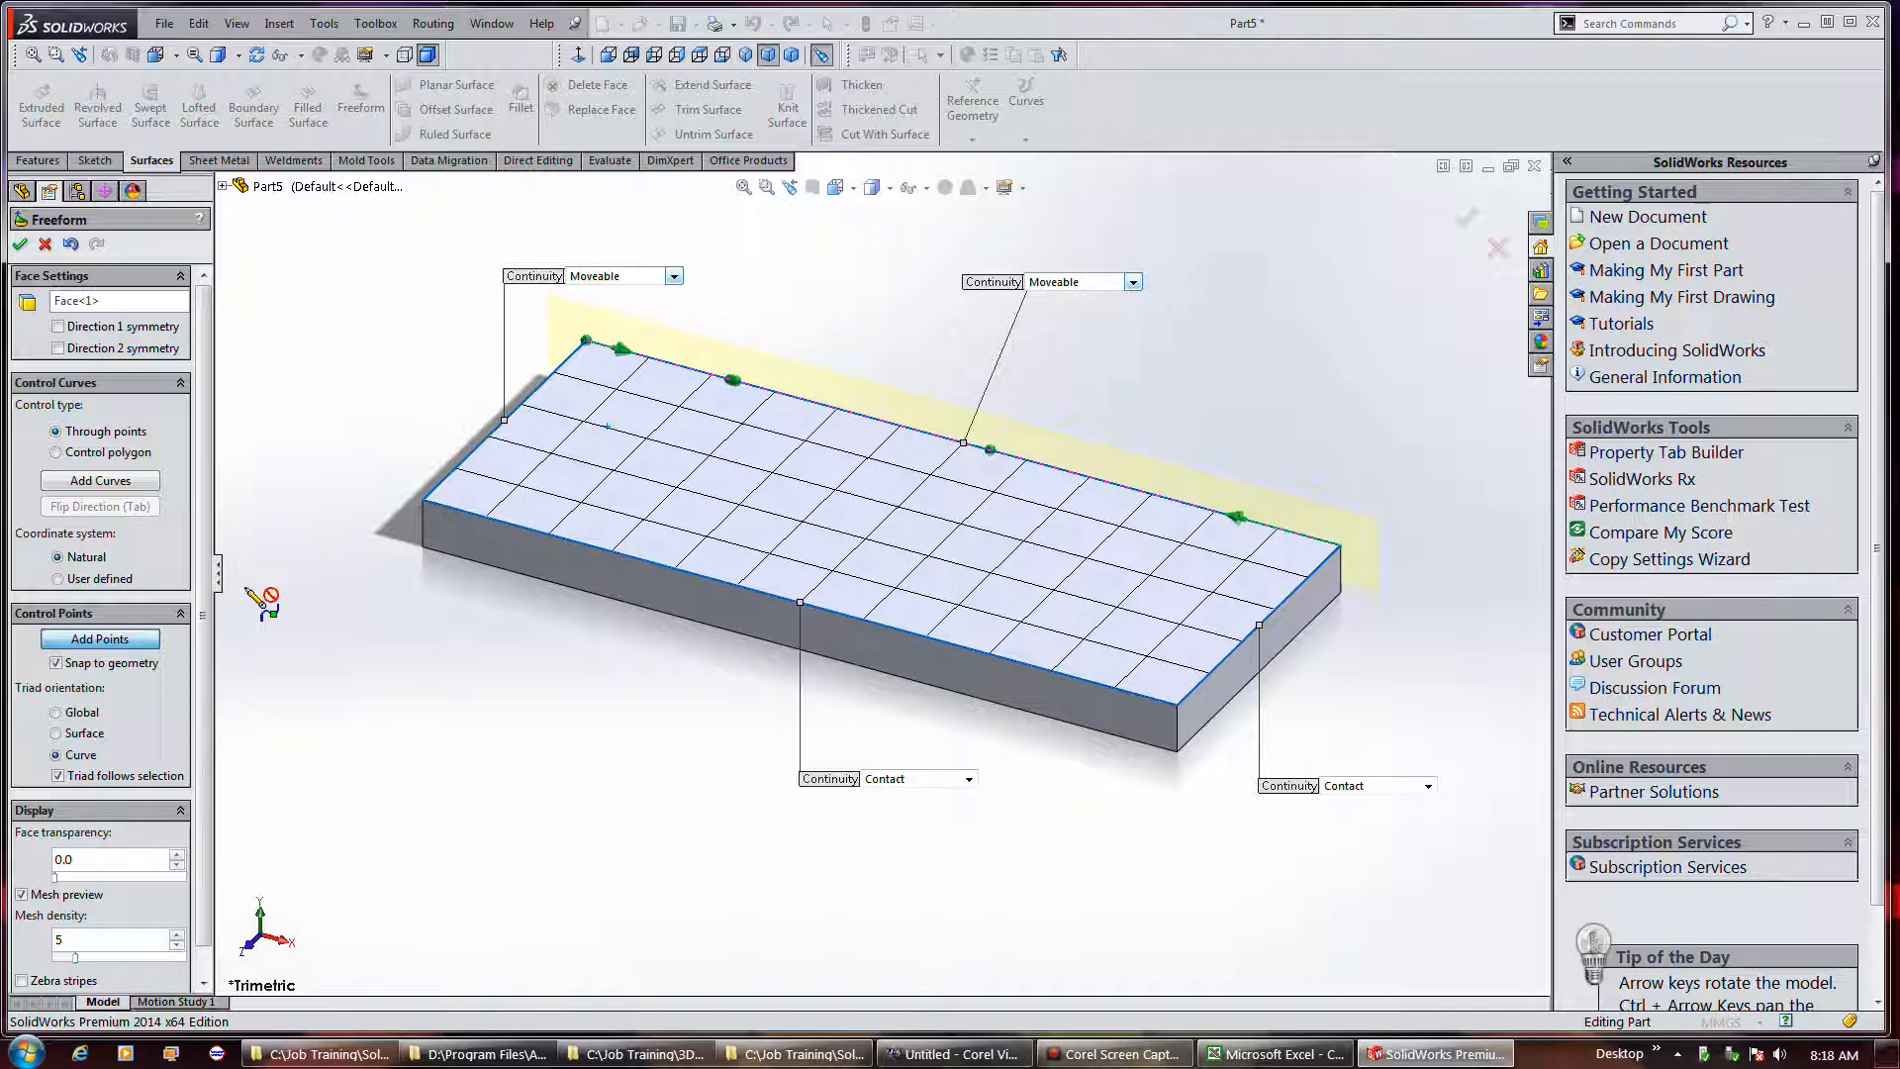
{"action": "left_click", "coordinate": [123, 639]}
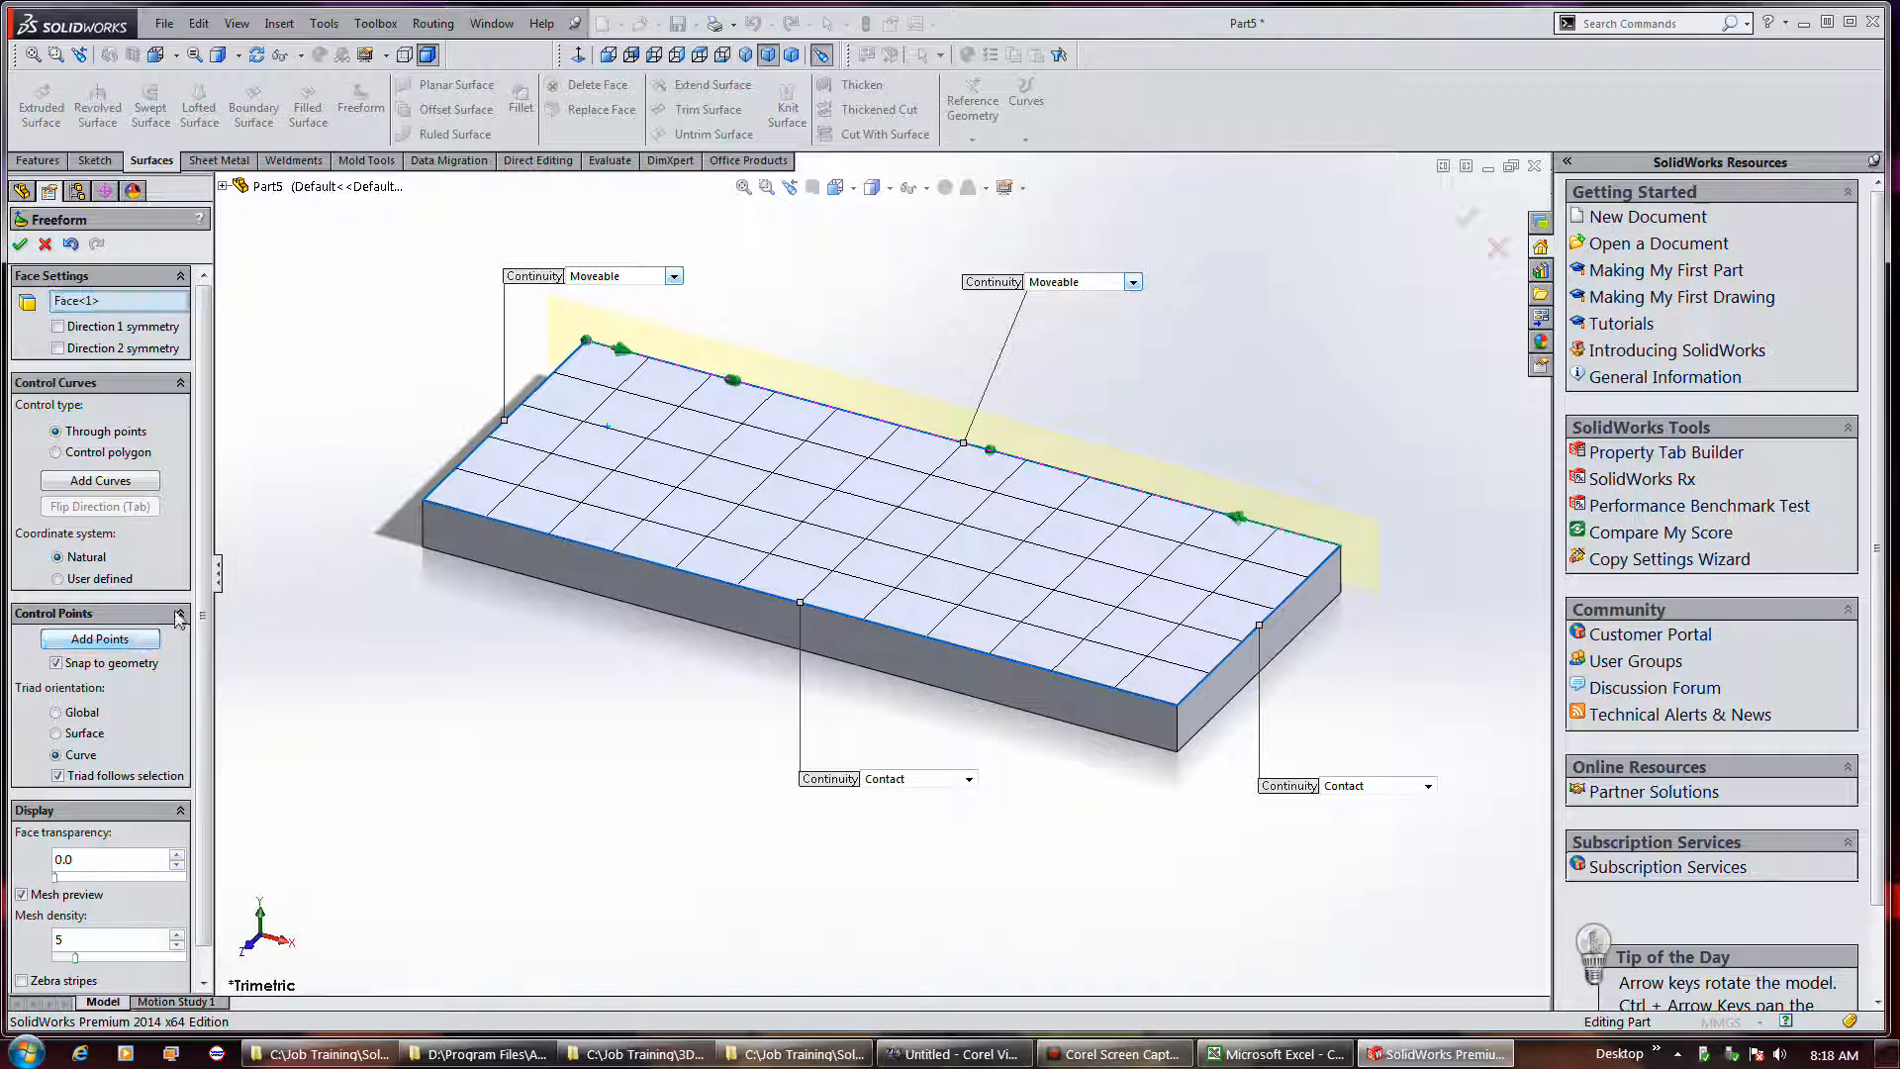
{"action": "left_click", "coordinate": [732, 380]}
{"action": "mouse_move", "coordinate": [735, 382]}
{"action": "left_mouse_down"}
{"action": "mouse_move", "coordinate": [744, 354]}
{"action": "mouse_move", "coordinate": [728, 382]}
{"action": "mouse_move", "coordinate": [699, 378]}
{"action": "left_mouse_up"}
{"action": "key", "text": "ctrl+z"}
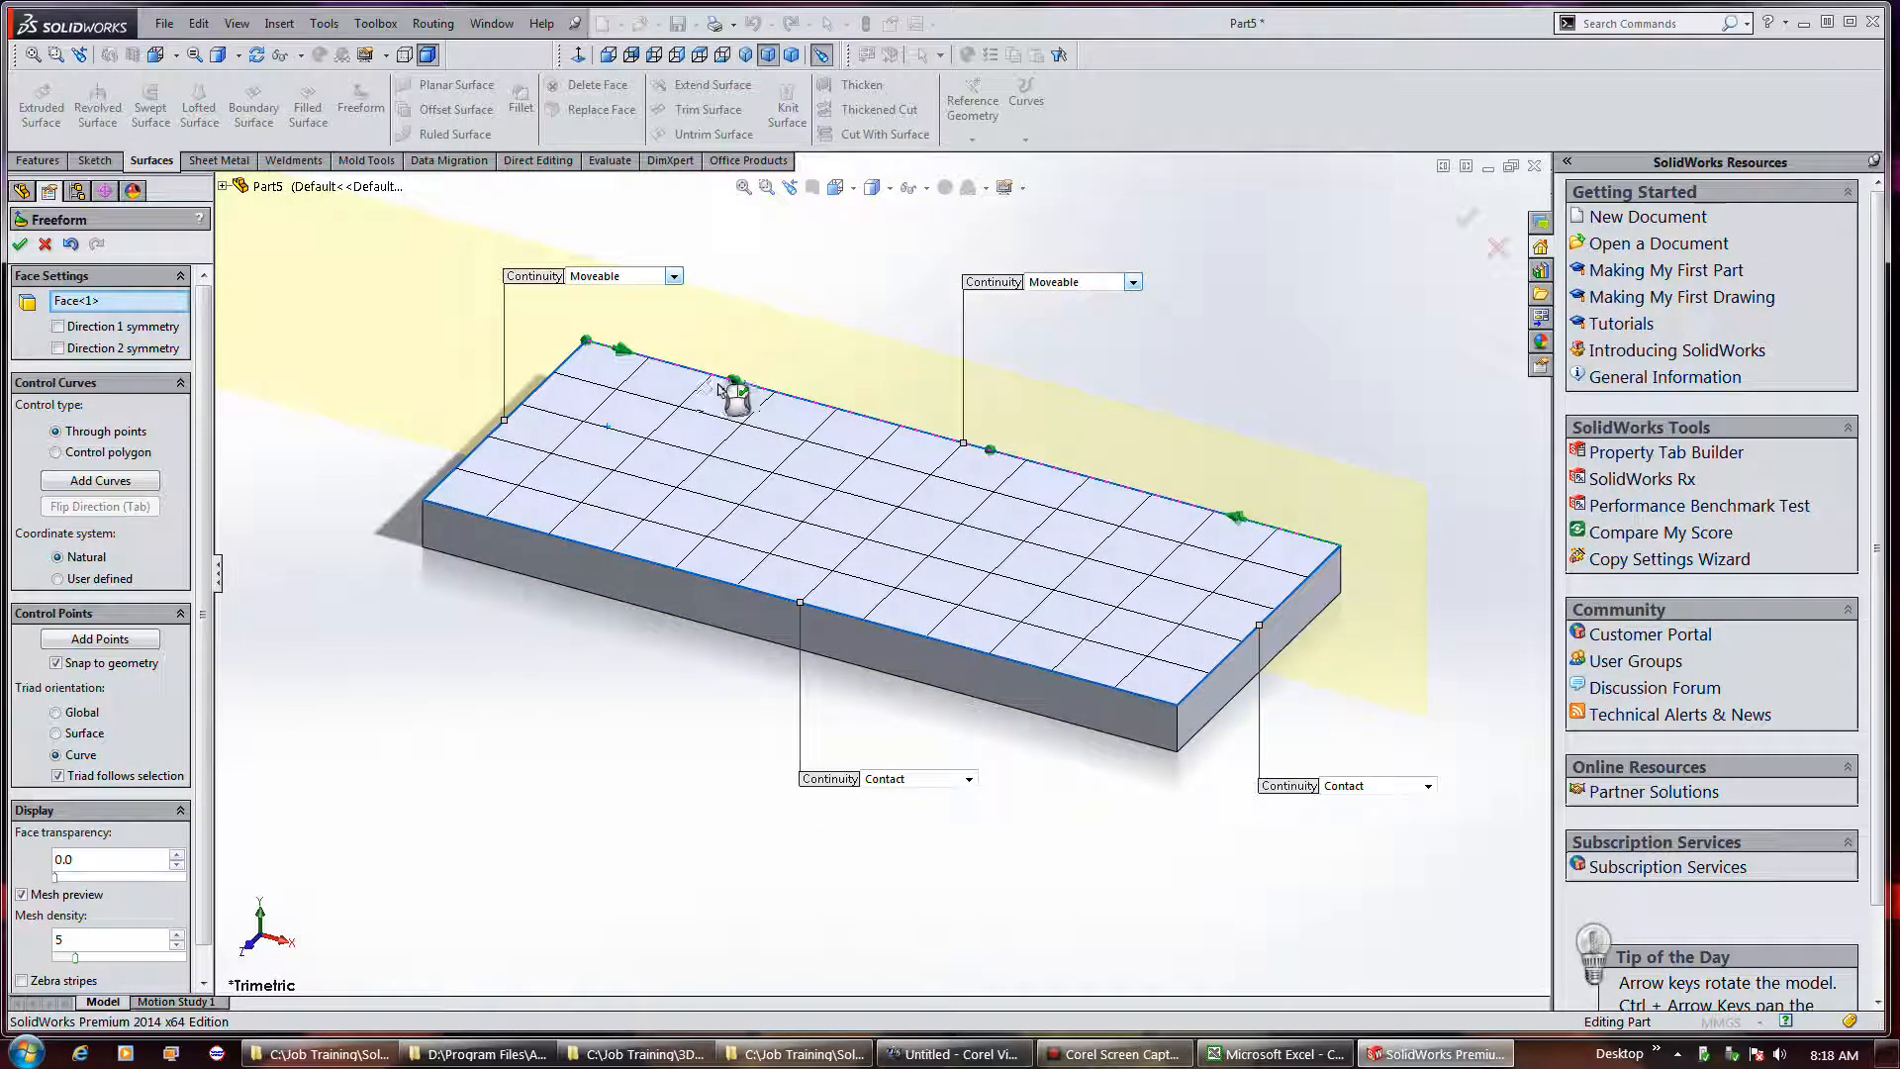
{"action": "left_click", "coordinate": [732, 383]}
{"action": "left_click", "coordinate": [738, 382]}
{"action": "left_click", "coordinate": [740, 379]}
{"action": "left_click_drag", "start_coordinate": [743, 373], "coordinate": [753, 377]}
{"action": "key", "text": "ctrl+z"}
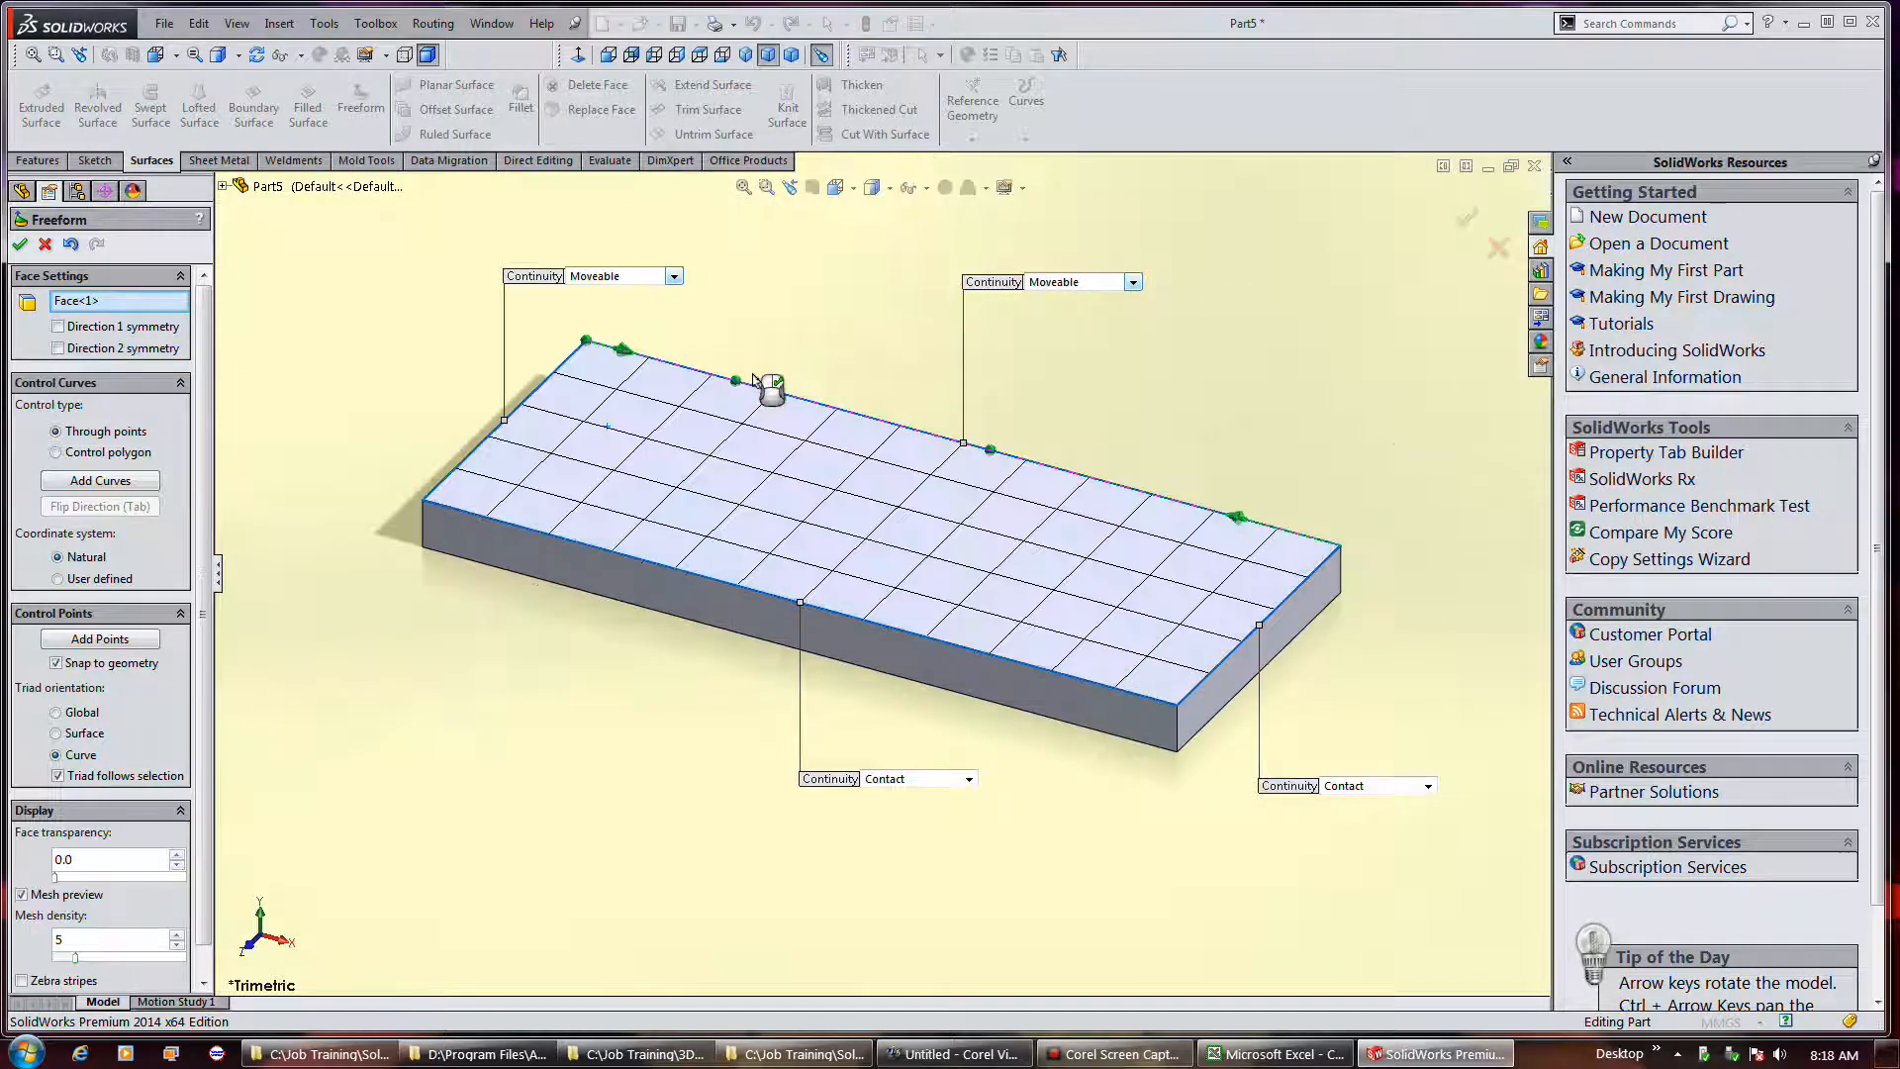
Move the back edge's first control point about 2.7 mm along the edge and 4.7 mm up, and pull the far tangent handle upward.
{"action": "left_click", "coordinate": [738, 383]}
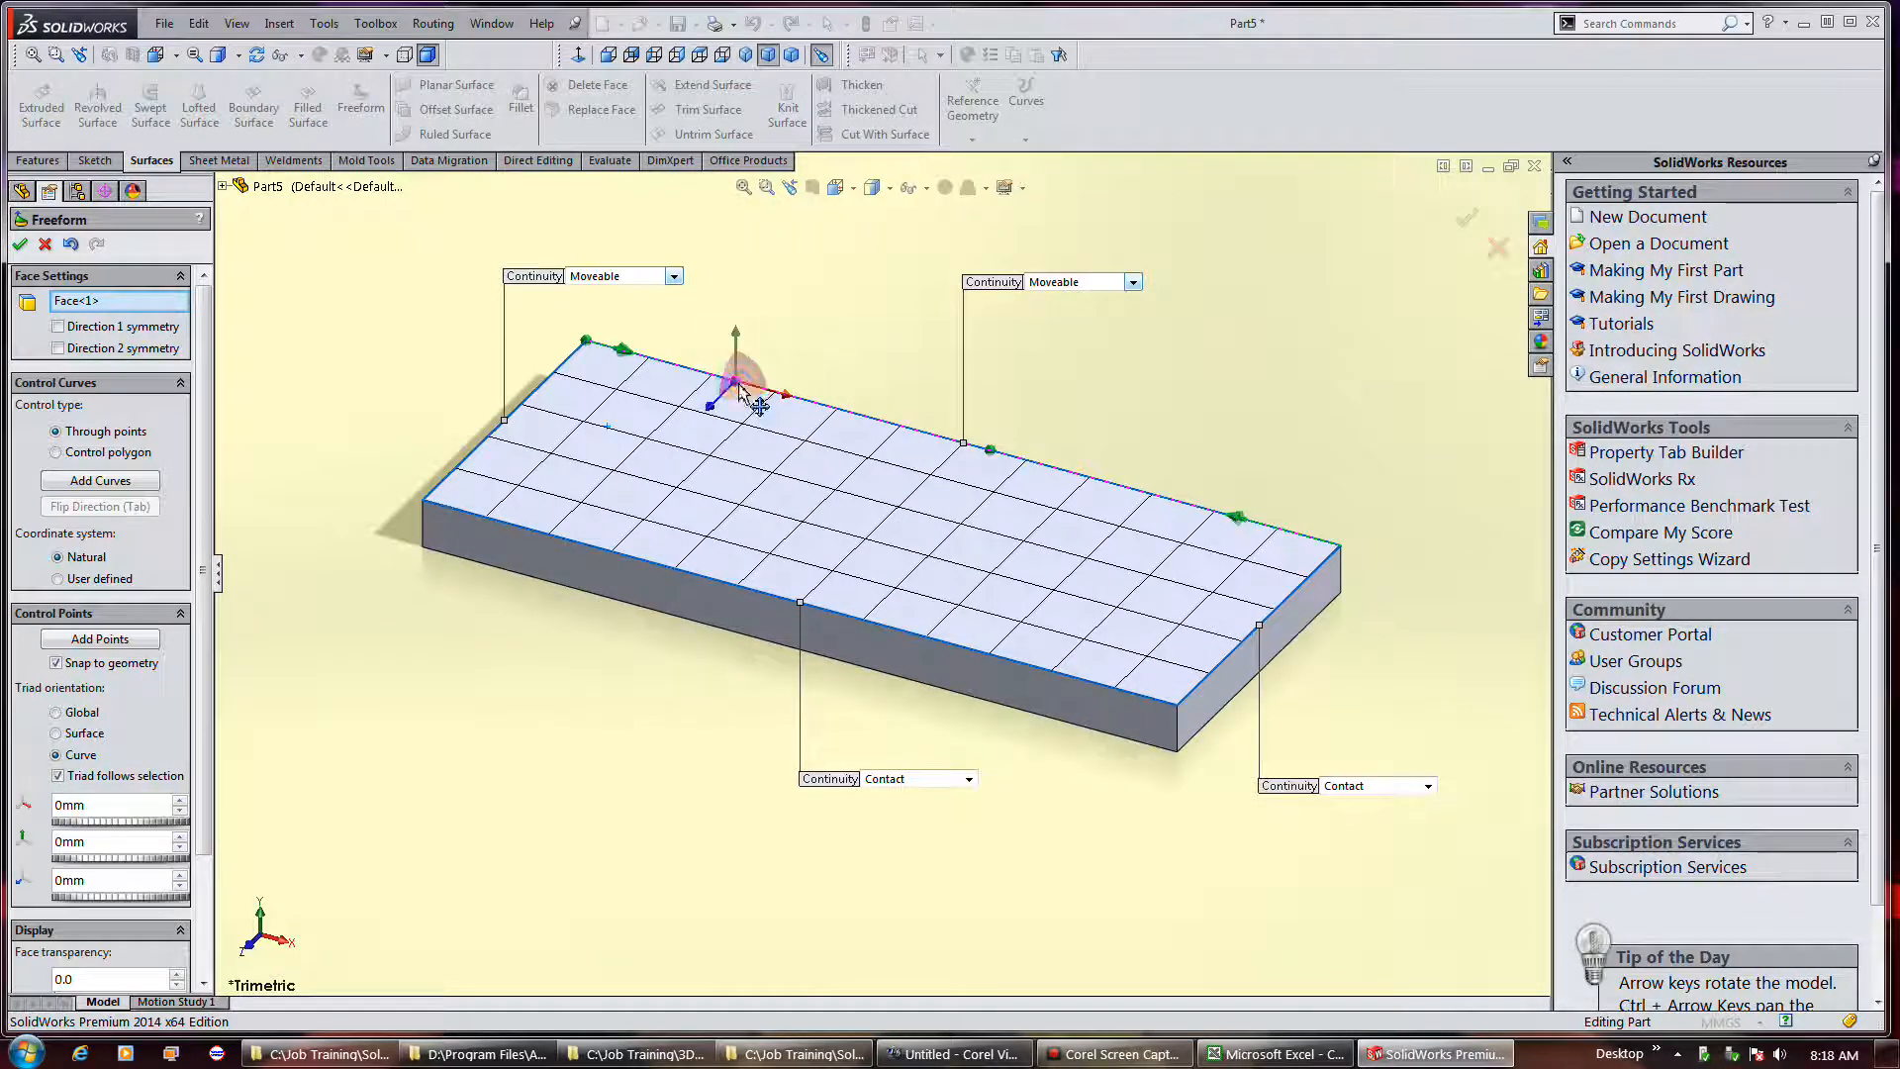
{"action": "left_click_drag", "start_coordinate": [738, 384], "coordinate": [749, 368]}
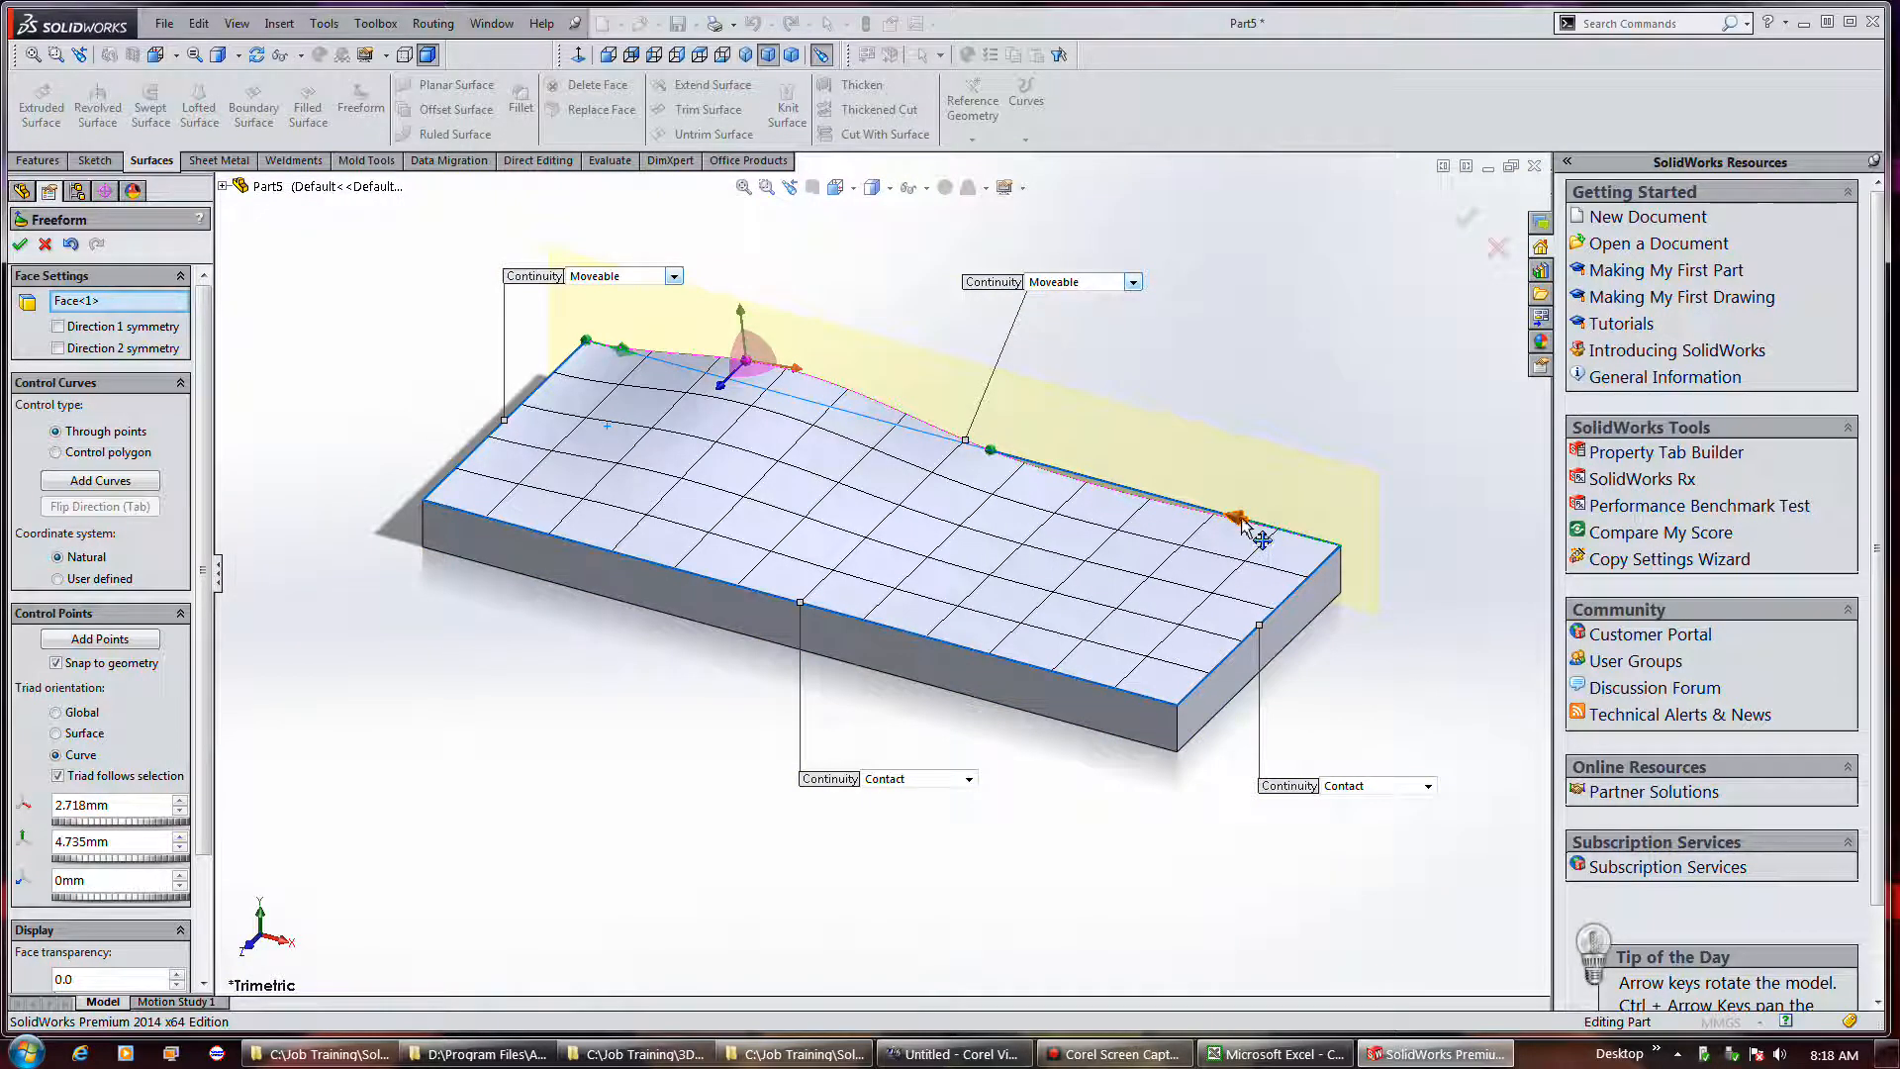
{"action": "left_click_drag", "start_coordinate": [1242, 522], "coordinate": [1255, 484]}
Move the short edge's control point about -4.6 mm along the edge and 5.9 mm up, and accept the freeform.
{"action": "left_click", "coordinate": [538, 396]}
{"action": "left_click_drag", "start_coordinate": [538, 387], "coordinate": [532, 360]}
{"action": "middle_click_drag", "start_coordinate": [495, 618], "coordinate": [647, 664]}
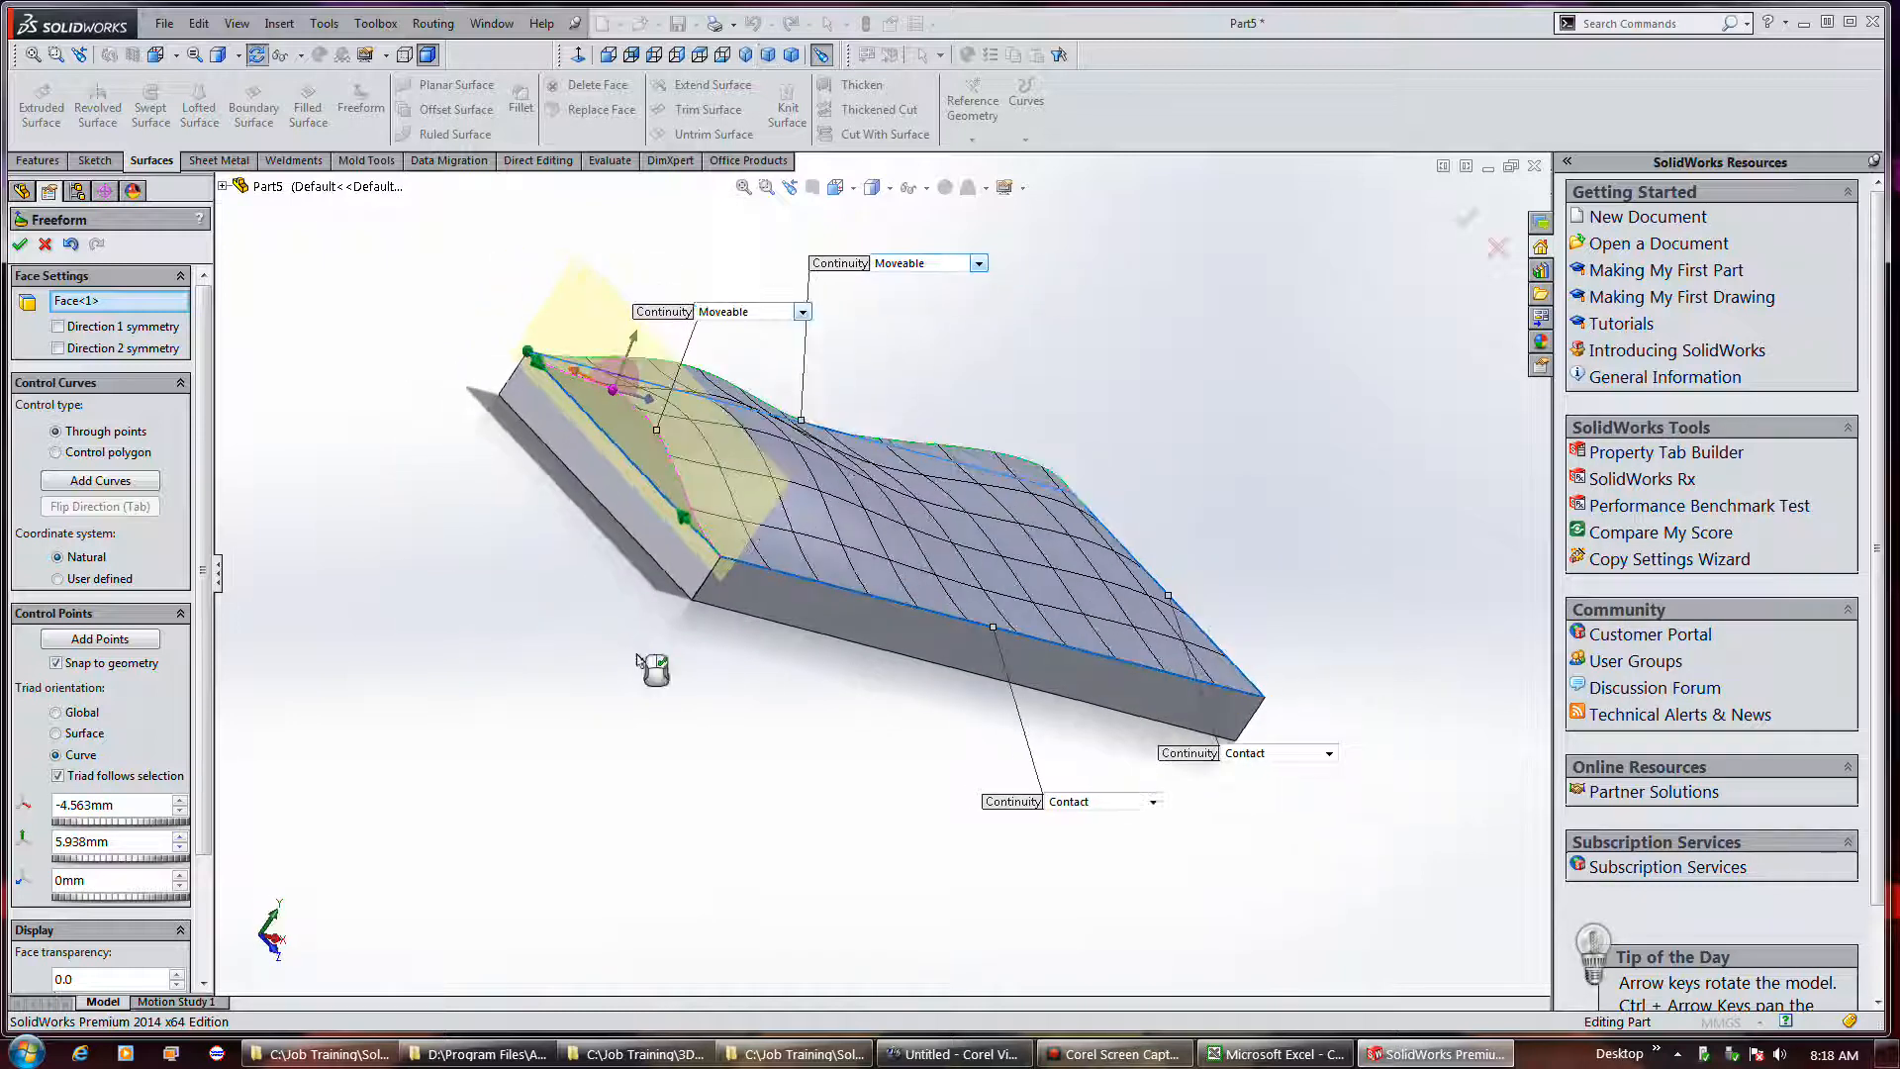
{"action": "left_click", "coordinate": [20, 244]}
Start a freeform on the bottom face and add two lengthwise control curves near its middle.
{"action": "mouse_move", "coordinate": [403, 381]}
{"action": "middle_mouse_down"}
{"action": "mouse_move", "coordinate": [462, 412]}
{"action": "mouse_move", "coordinate": [551, 352]}
{"action": "mouse_move", "coordinate": [535, 537]}
{"action": "mouse_move", "coordinate": [484, 538]}
{"action": "mouse_move", "coordinate": [382, 462]}
{"action": "mouse_move", "coordinate": [346, 509]}
{"action": "mouse_move", "coordinate": [369, 538]}
{"action": "mouse_move", "coordinate": [551, 547]}
{"action": "mouse_move", "coordinate": [453, 553]}
{"action": "mouse_move", "coordinate": [345, 510]}
{"action": "middle_mouse_up"}
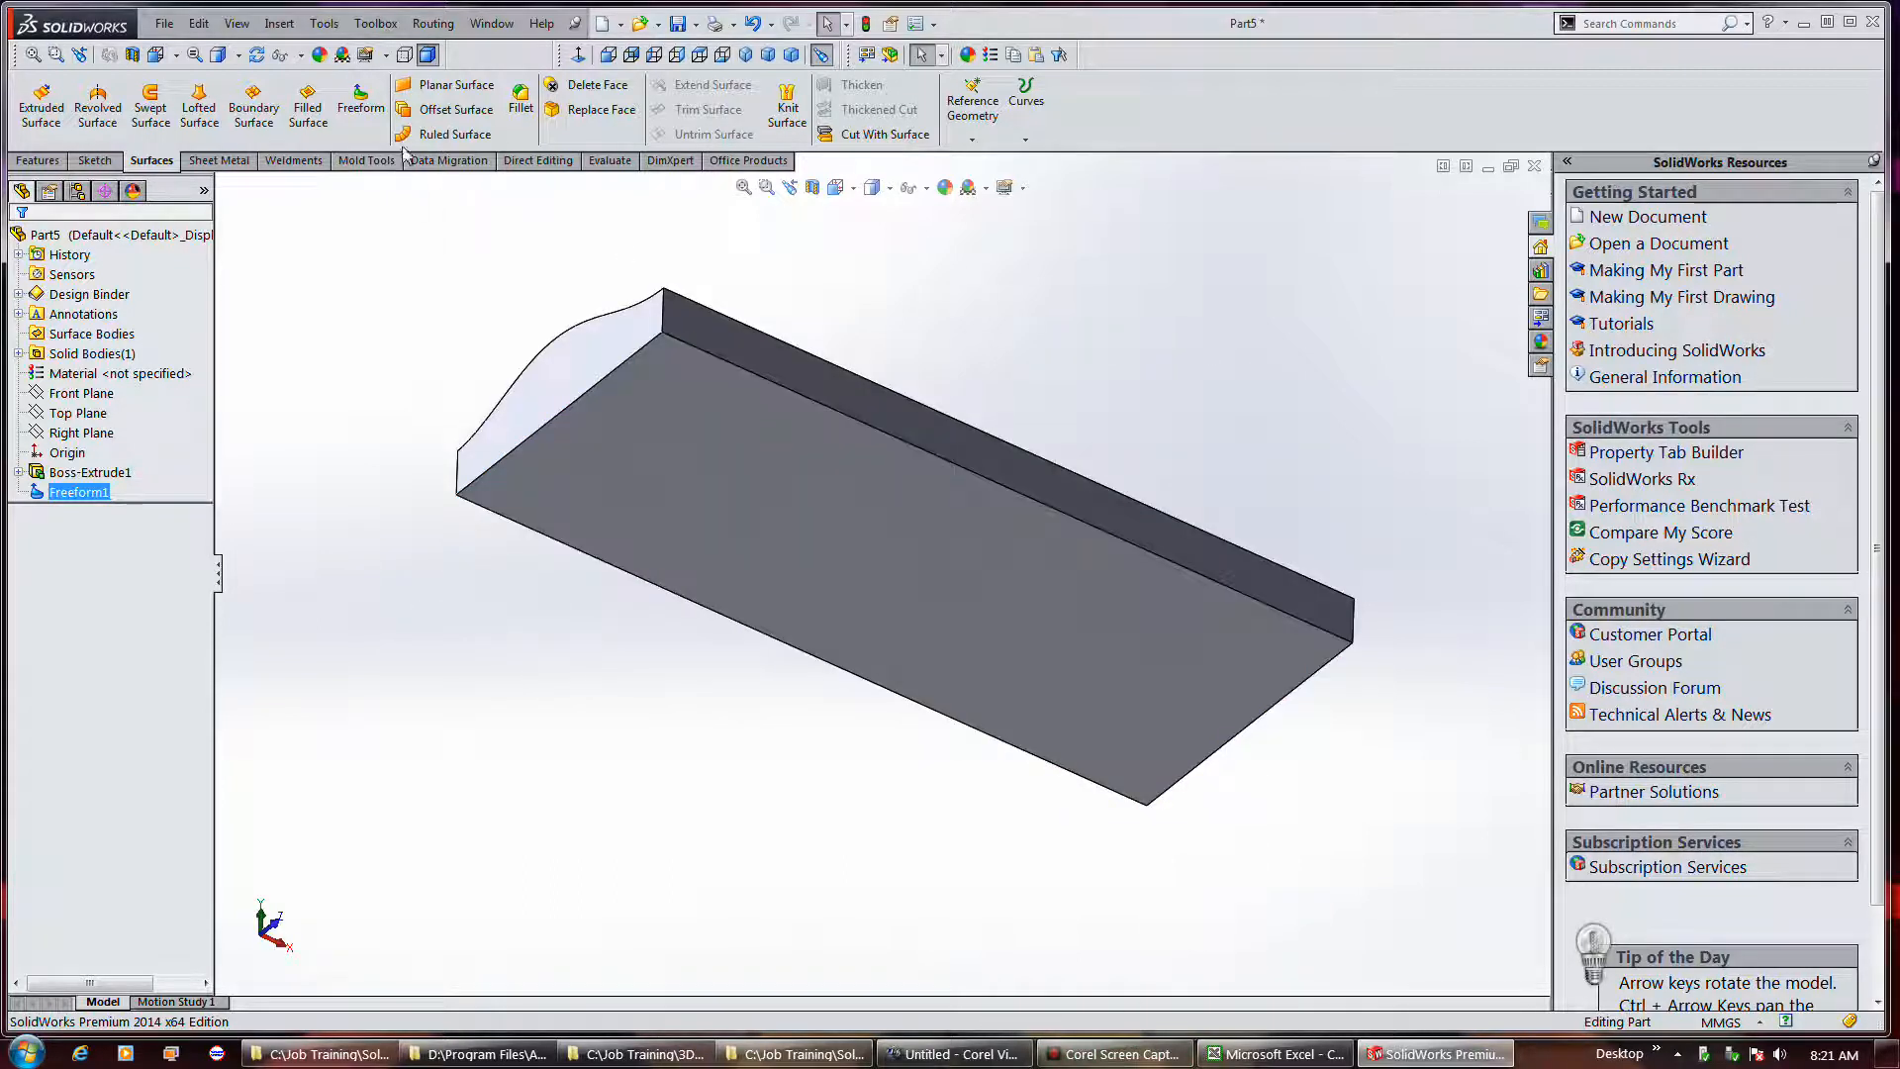
{"action": "left_click", "coordinate": [360, 99]}
{"action": "left_click", "coordinate": [708, 513]}
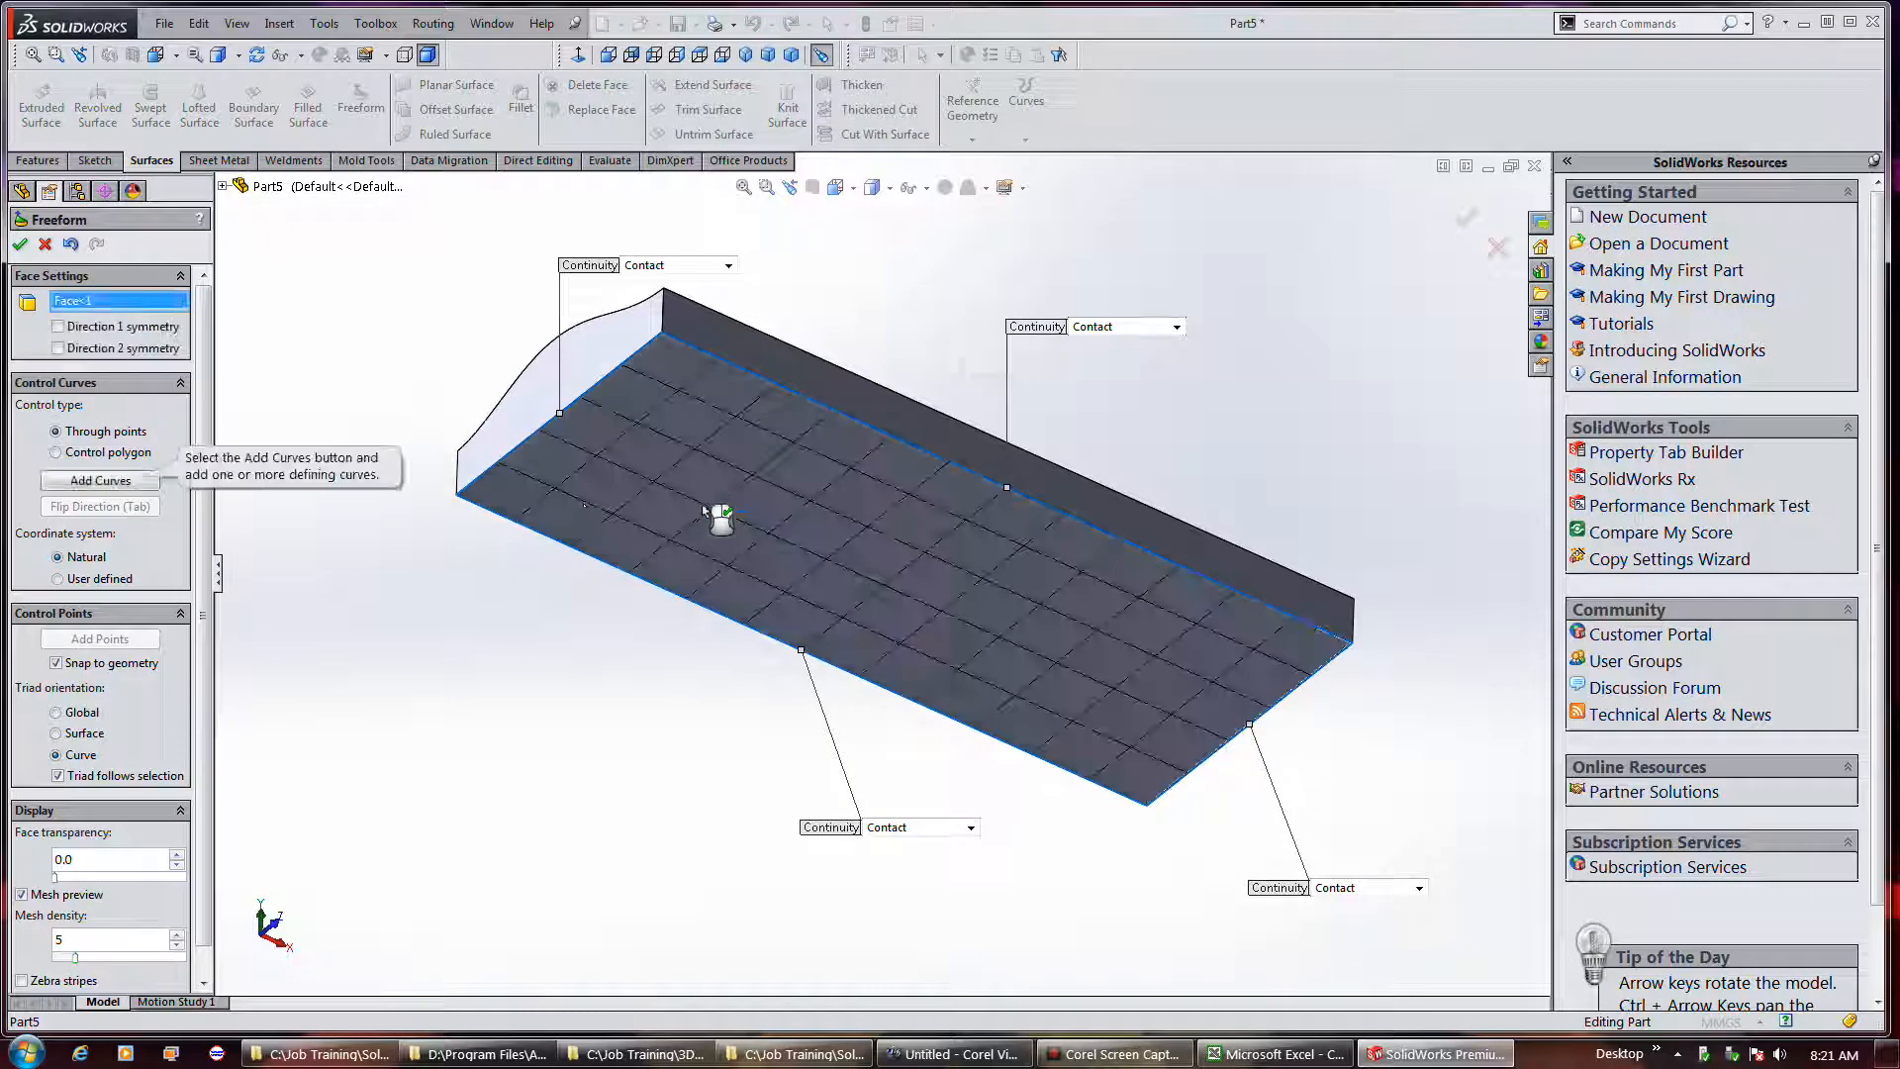
{"action": "left_click", "coordinate": [100, 481]}
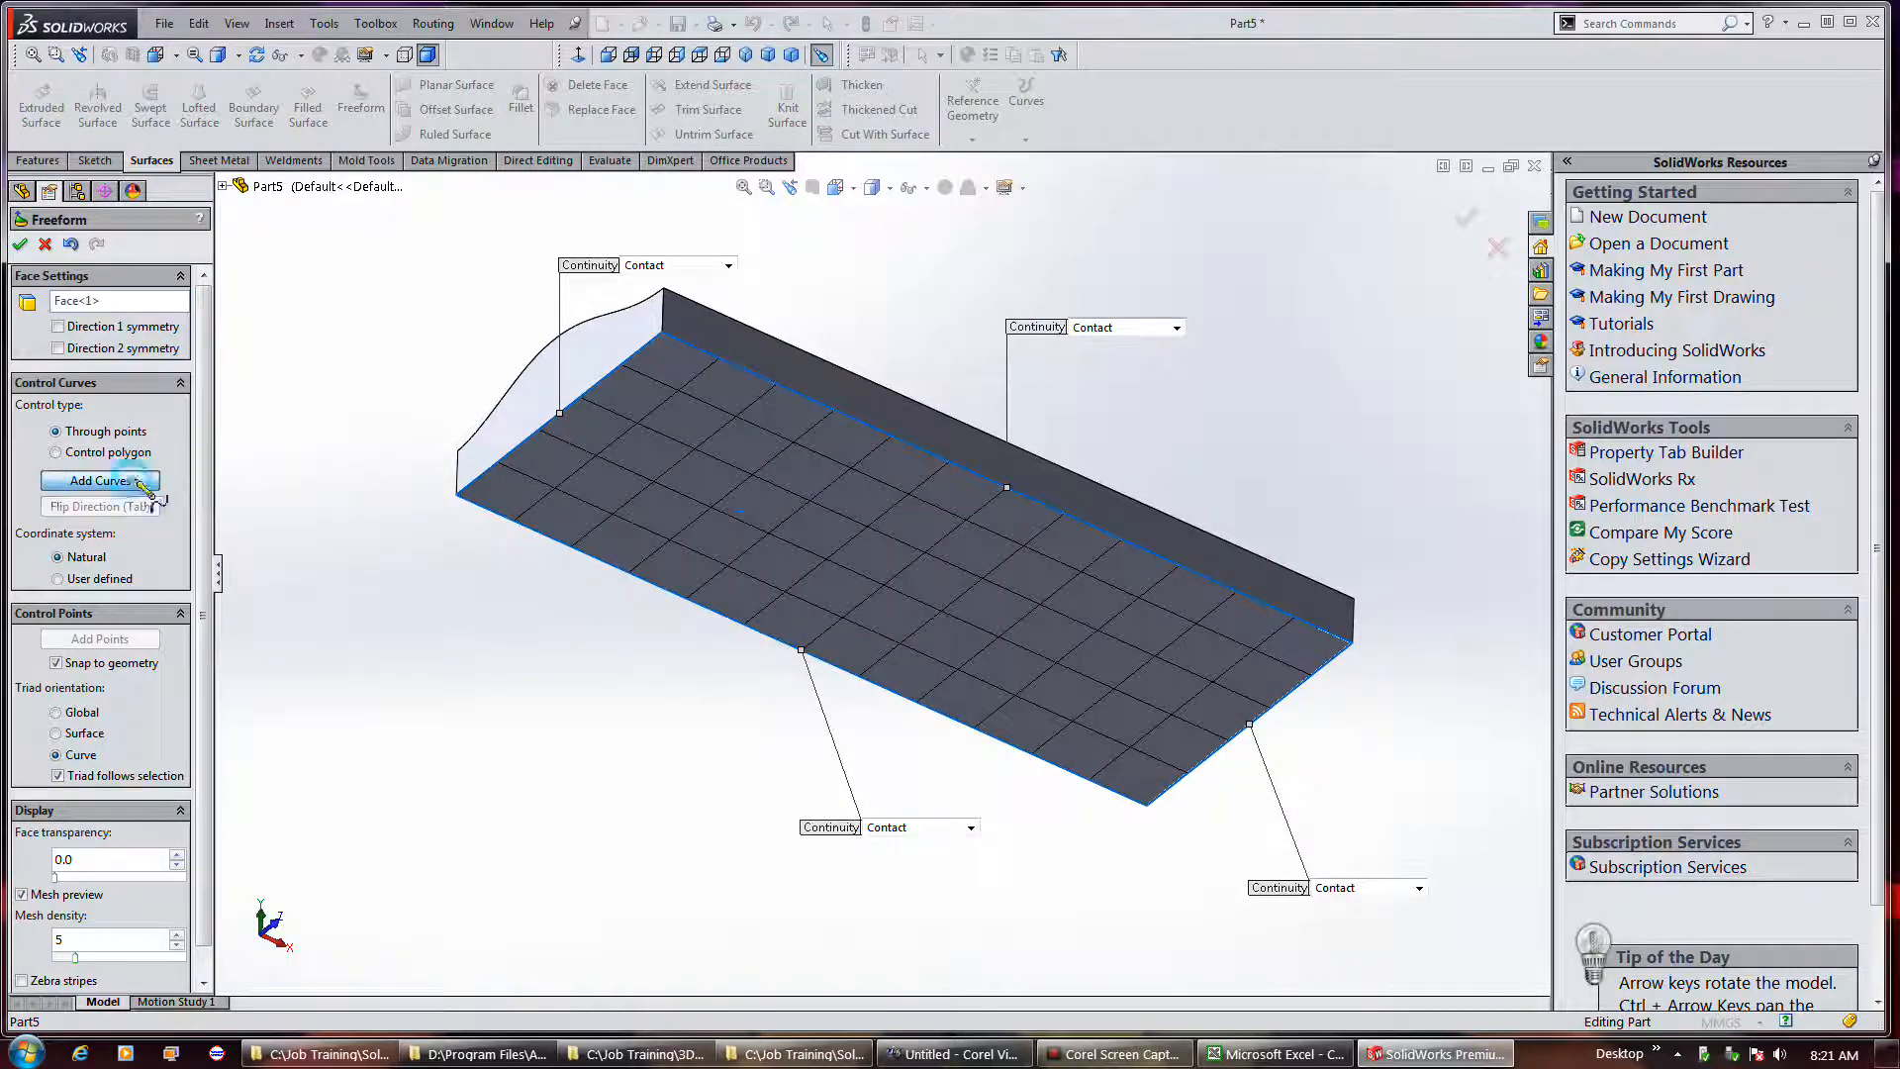
{"action": "left_click", "coordinate": [782, 542]}
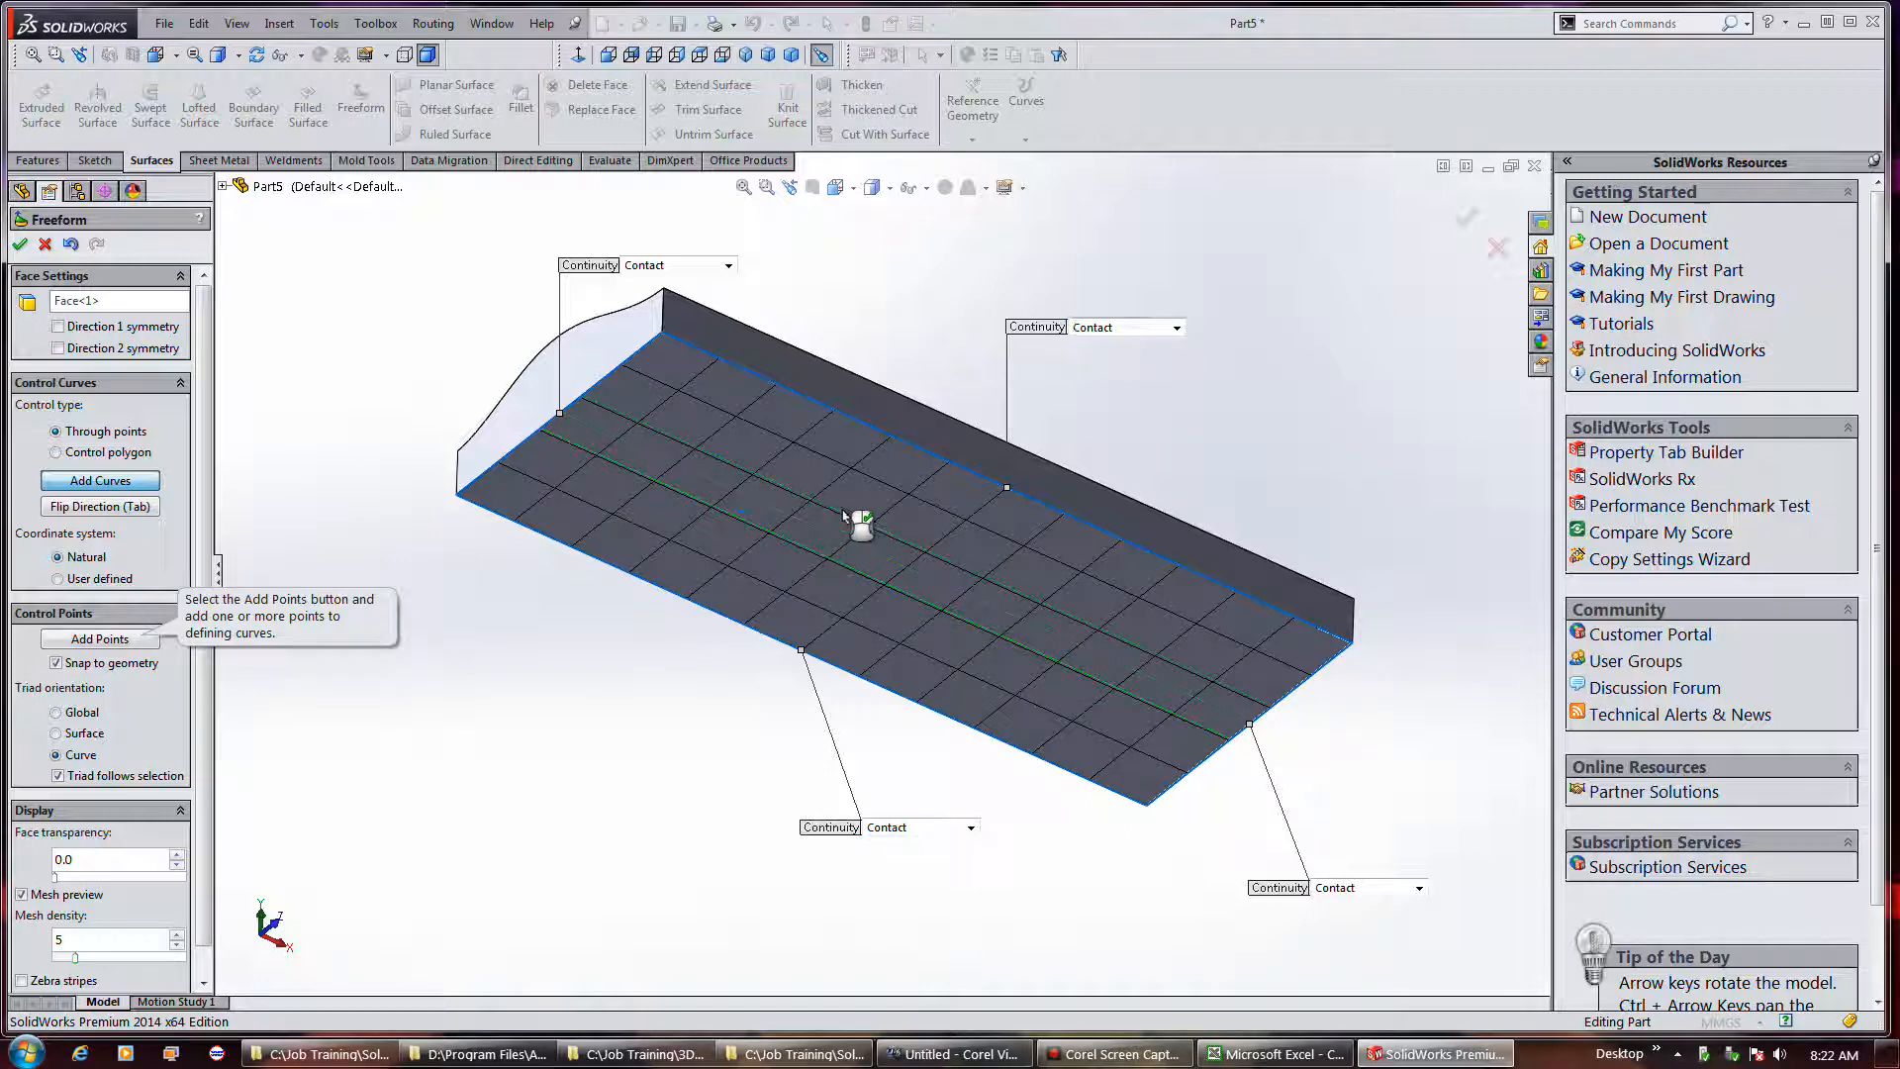
Add two control points on one lengthwise curve of the bottom face and one on the other.
{"action": "left_click", "coordinate": [100, 638]}
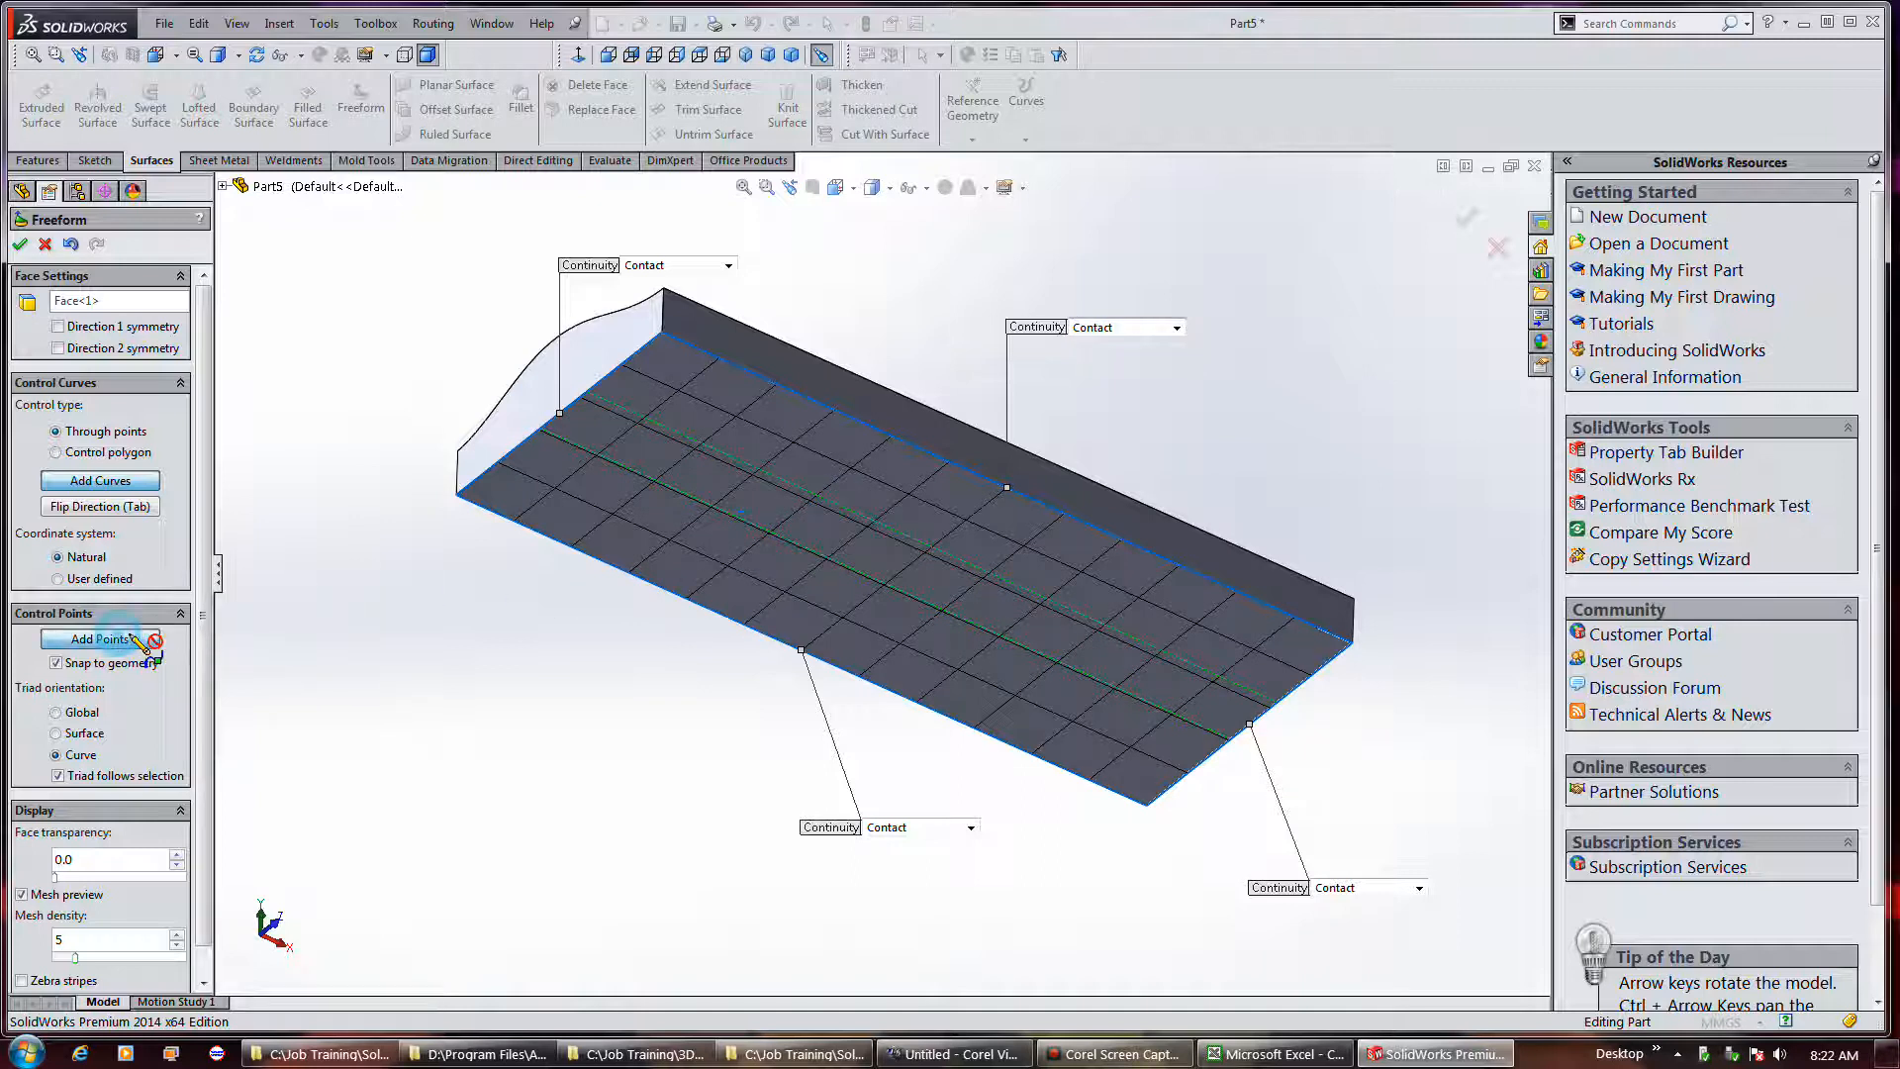
{"action": "left_click", "coordinate": [844, 564]}
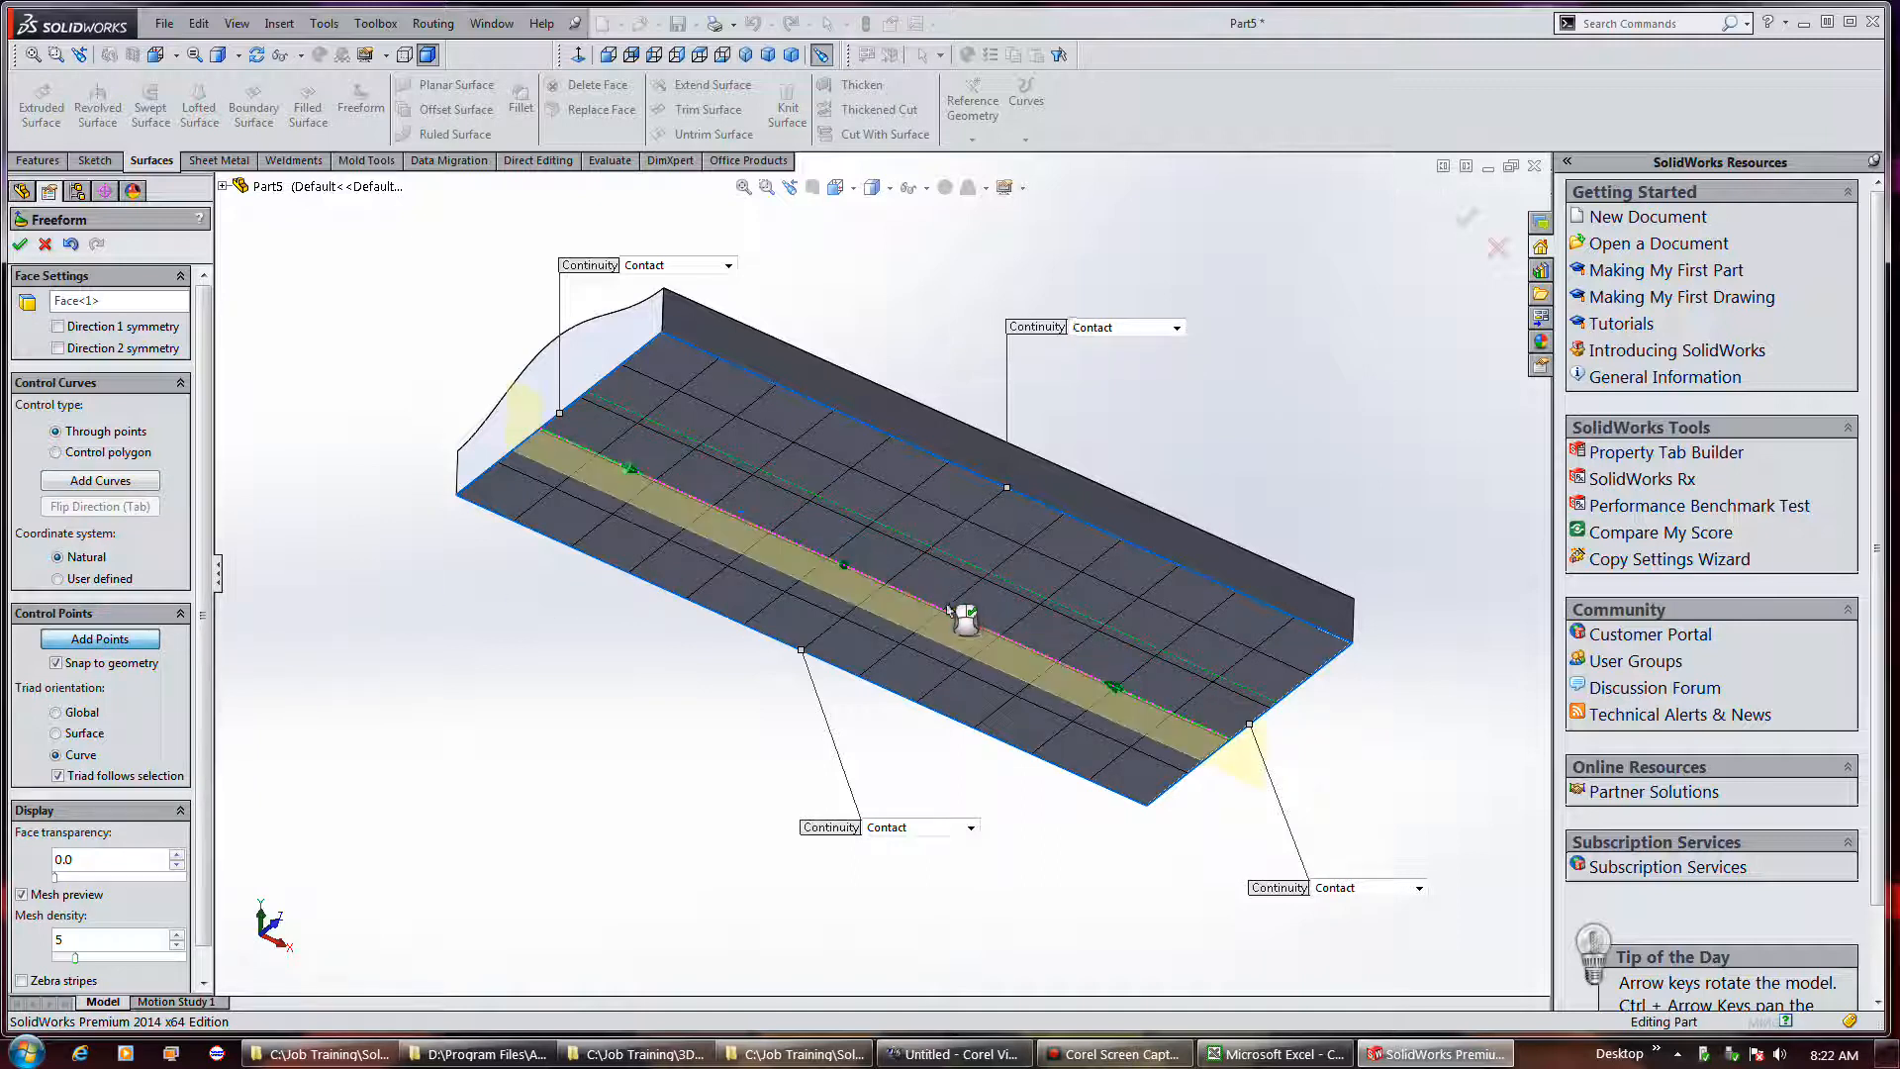
{"action": "left_click", "coordinate": [953, 614]}
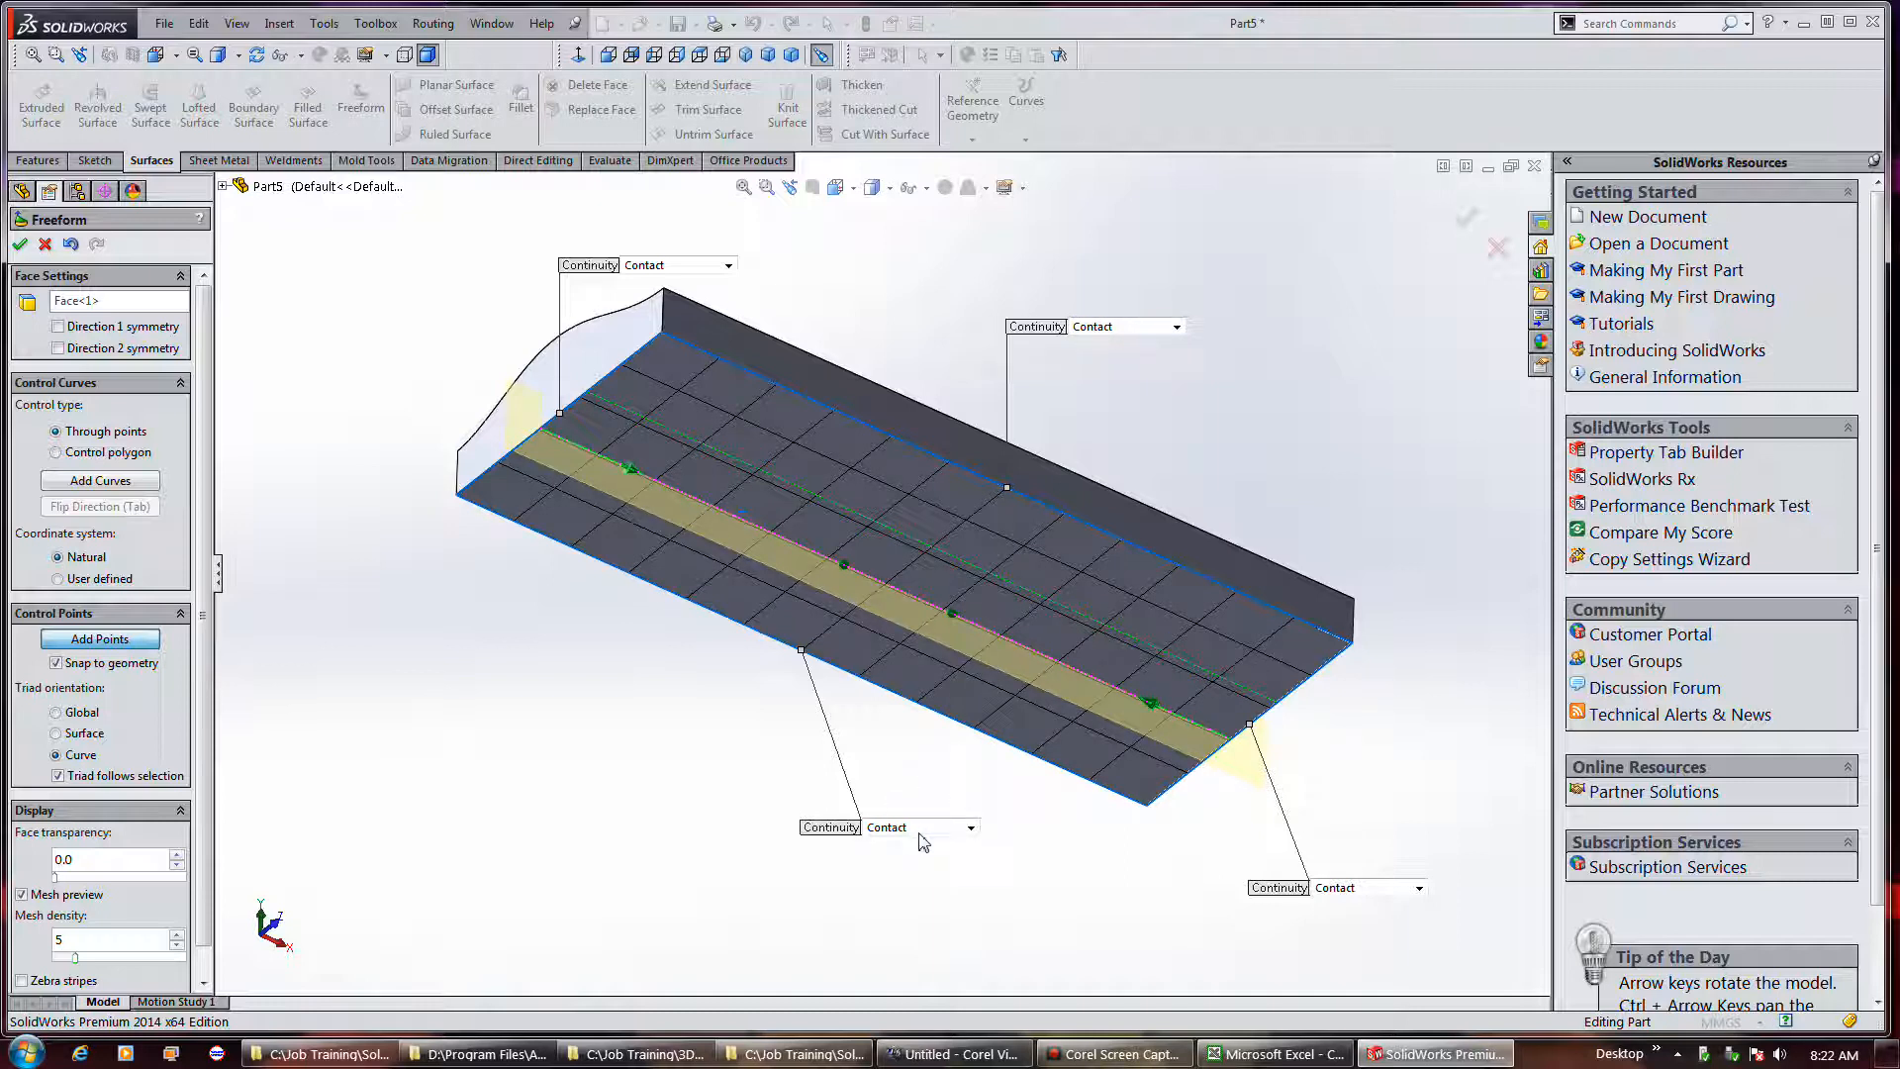
{"action": "left_click", "coordinate": [943, 553]}
{"action": "left_click", "coordinate": [111, 639]}
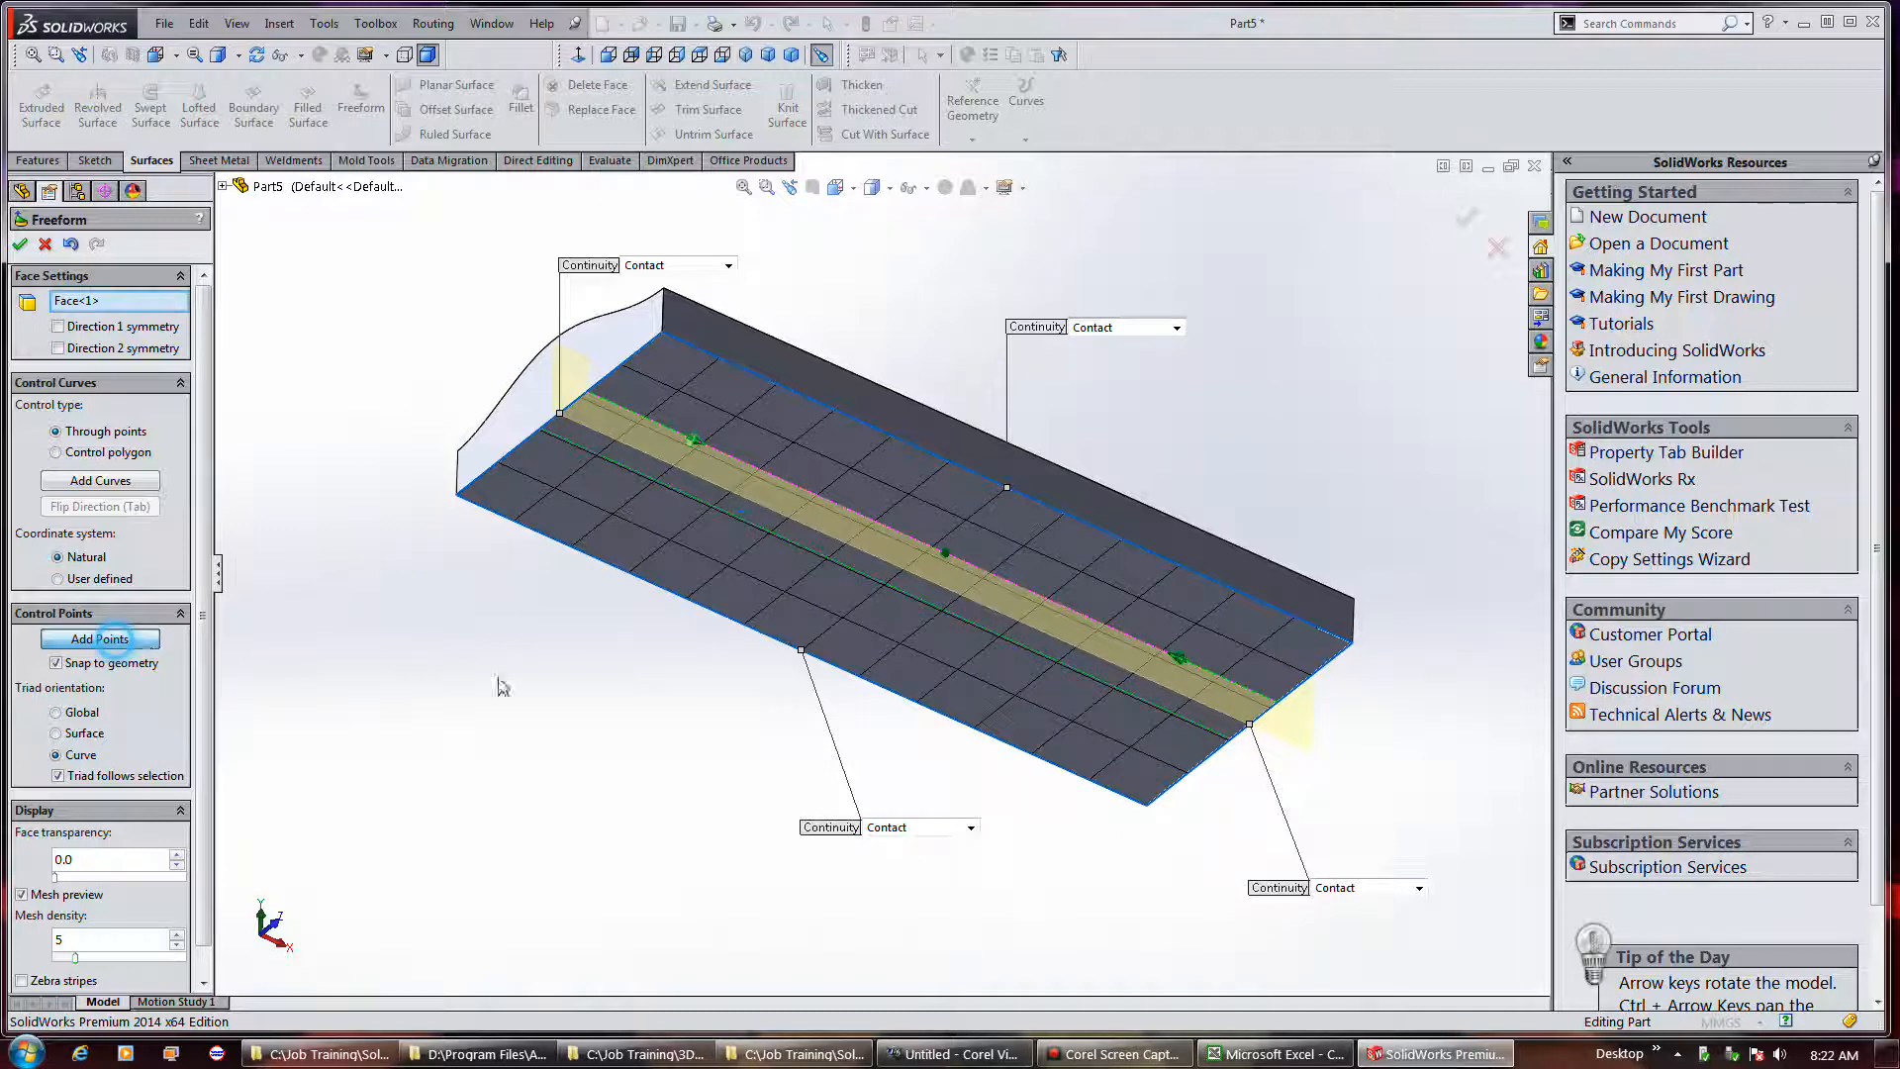
Pull the single-point curve's point outward and move the other curve's second point about -2.3 mm along the curve and 6.1 mm outward.
{"action": "left_click", "coordinate": [945, 551]}
{"action": "left_click_drag", "start_coordinate": [946, 557], "coordinate": [898, 597]}
{"action": "left_click", "coordinate": [910, 596]}
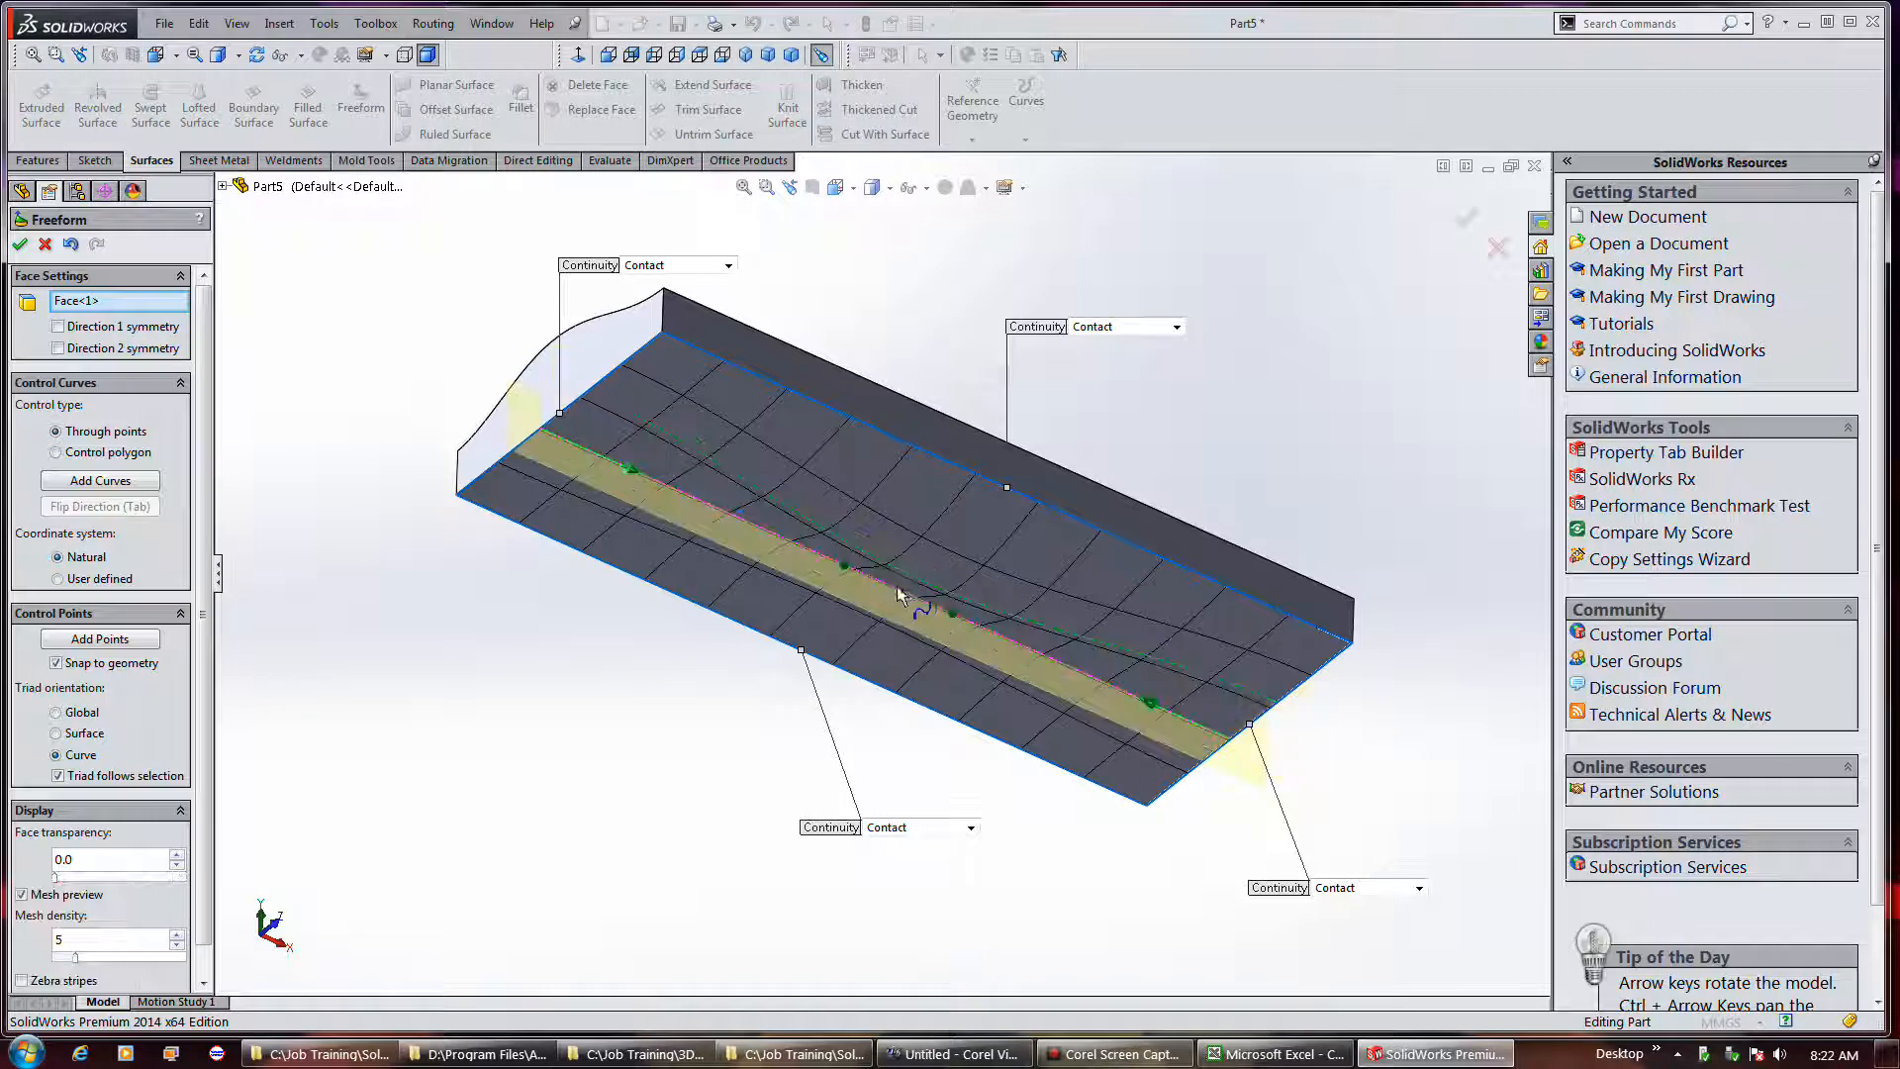
{"action": "left_click", "coordinate": [955, 615]}
{"action": "left_click_drag", "start_coordinate": [955, 622], "coordinate": [938, 633]}
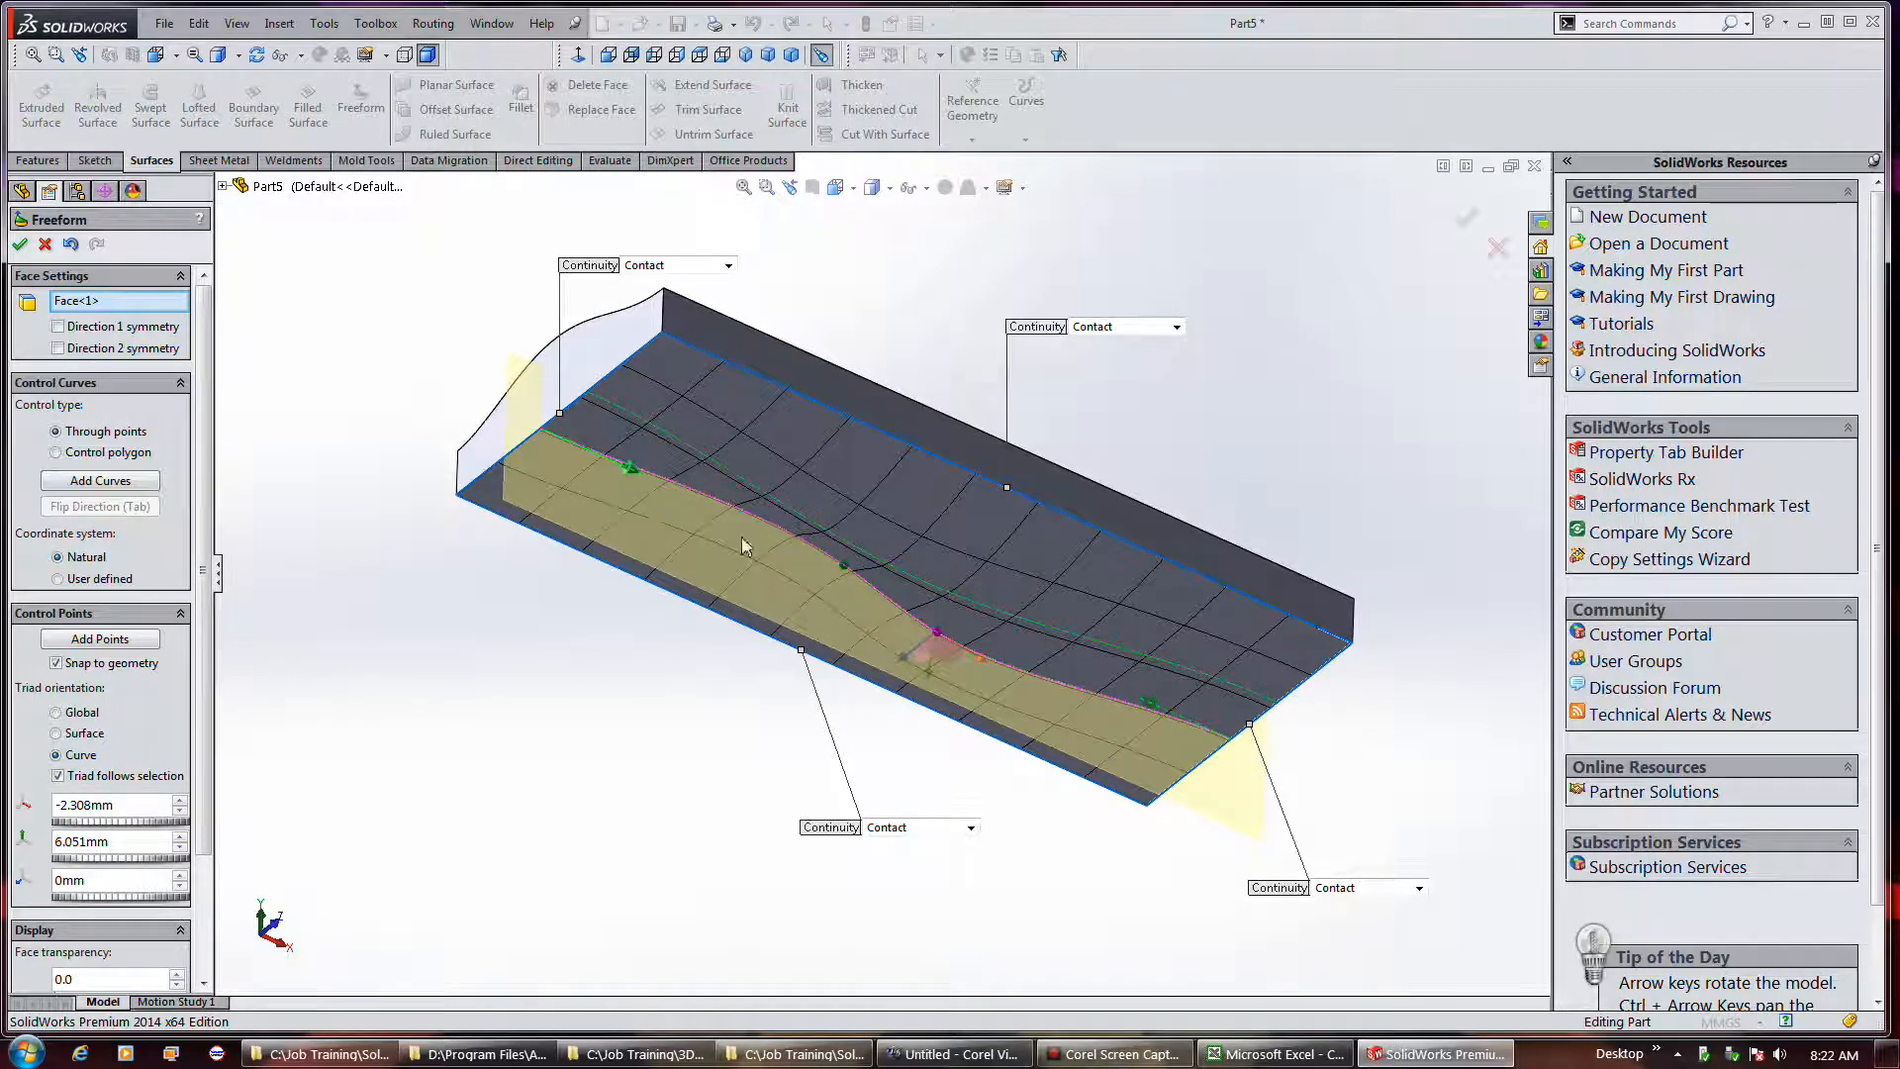
{"action": "middle_click_drag", "start_coordinate": [799, 555], "coordinate": [826, 523]}
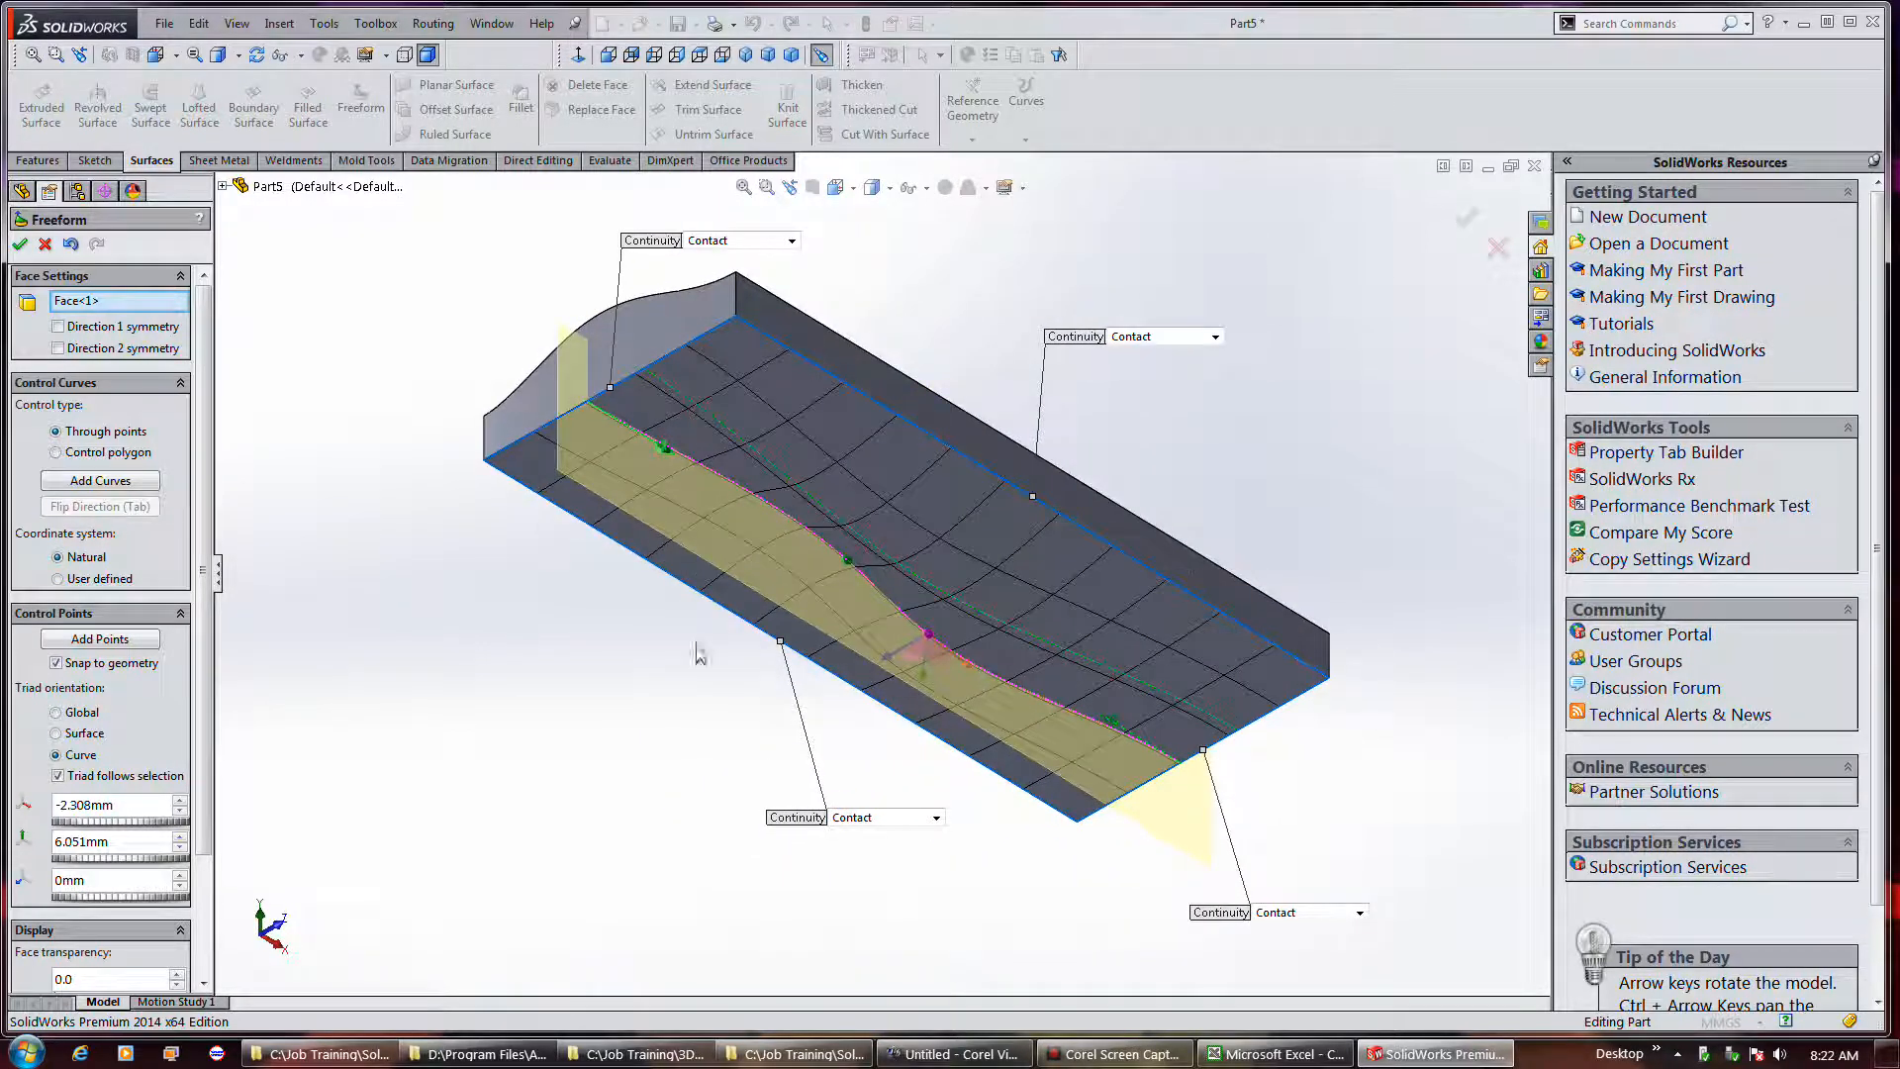
Check the continuity options of the bottom face's short edge, keep Contact and accept the freeform.
{"action": "left_click", "coordinate": [793, 242]}
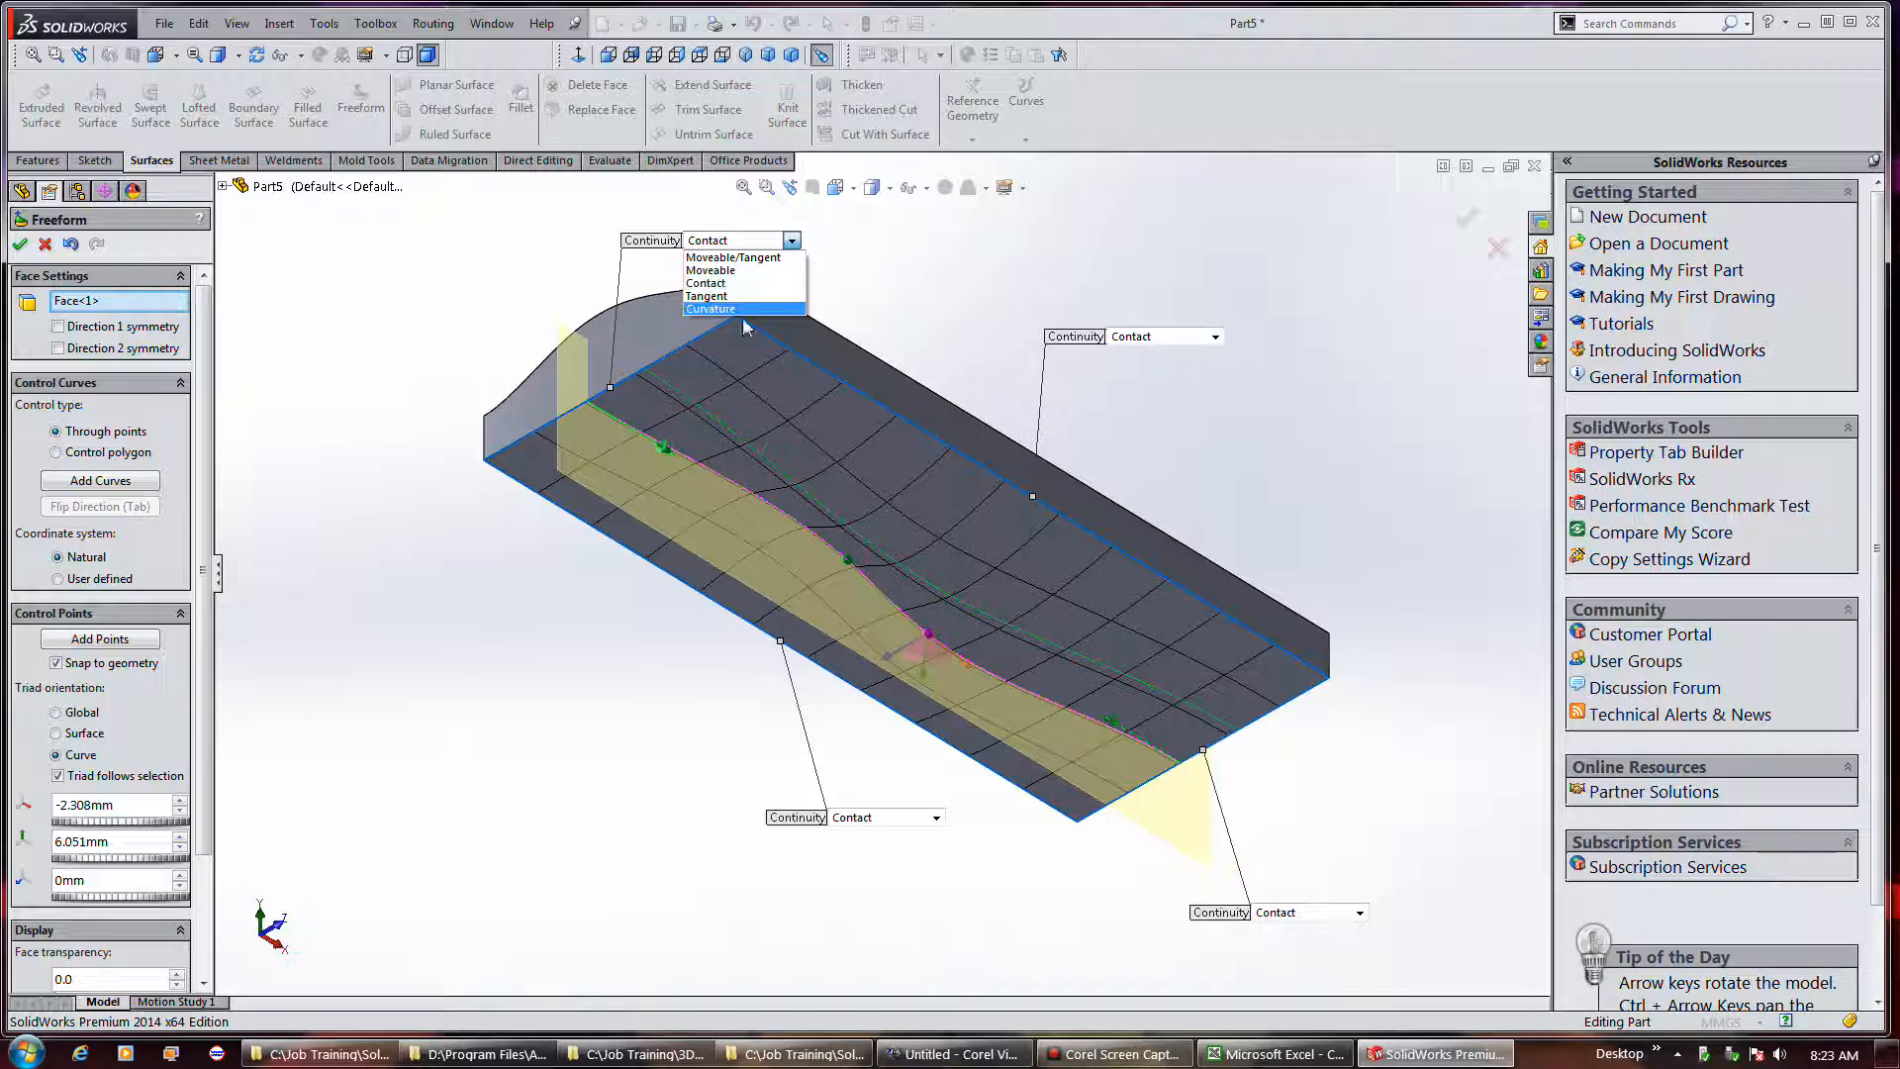
{"action": "left_click", "coordinate": [21, 246]}
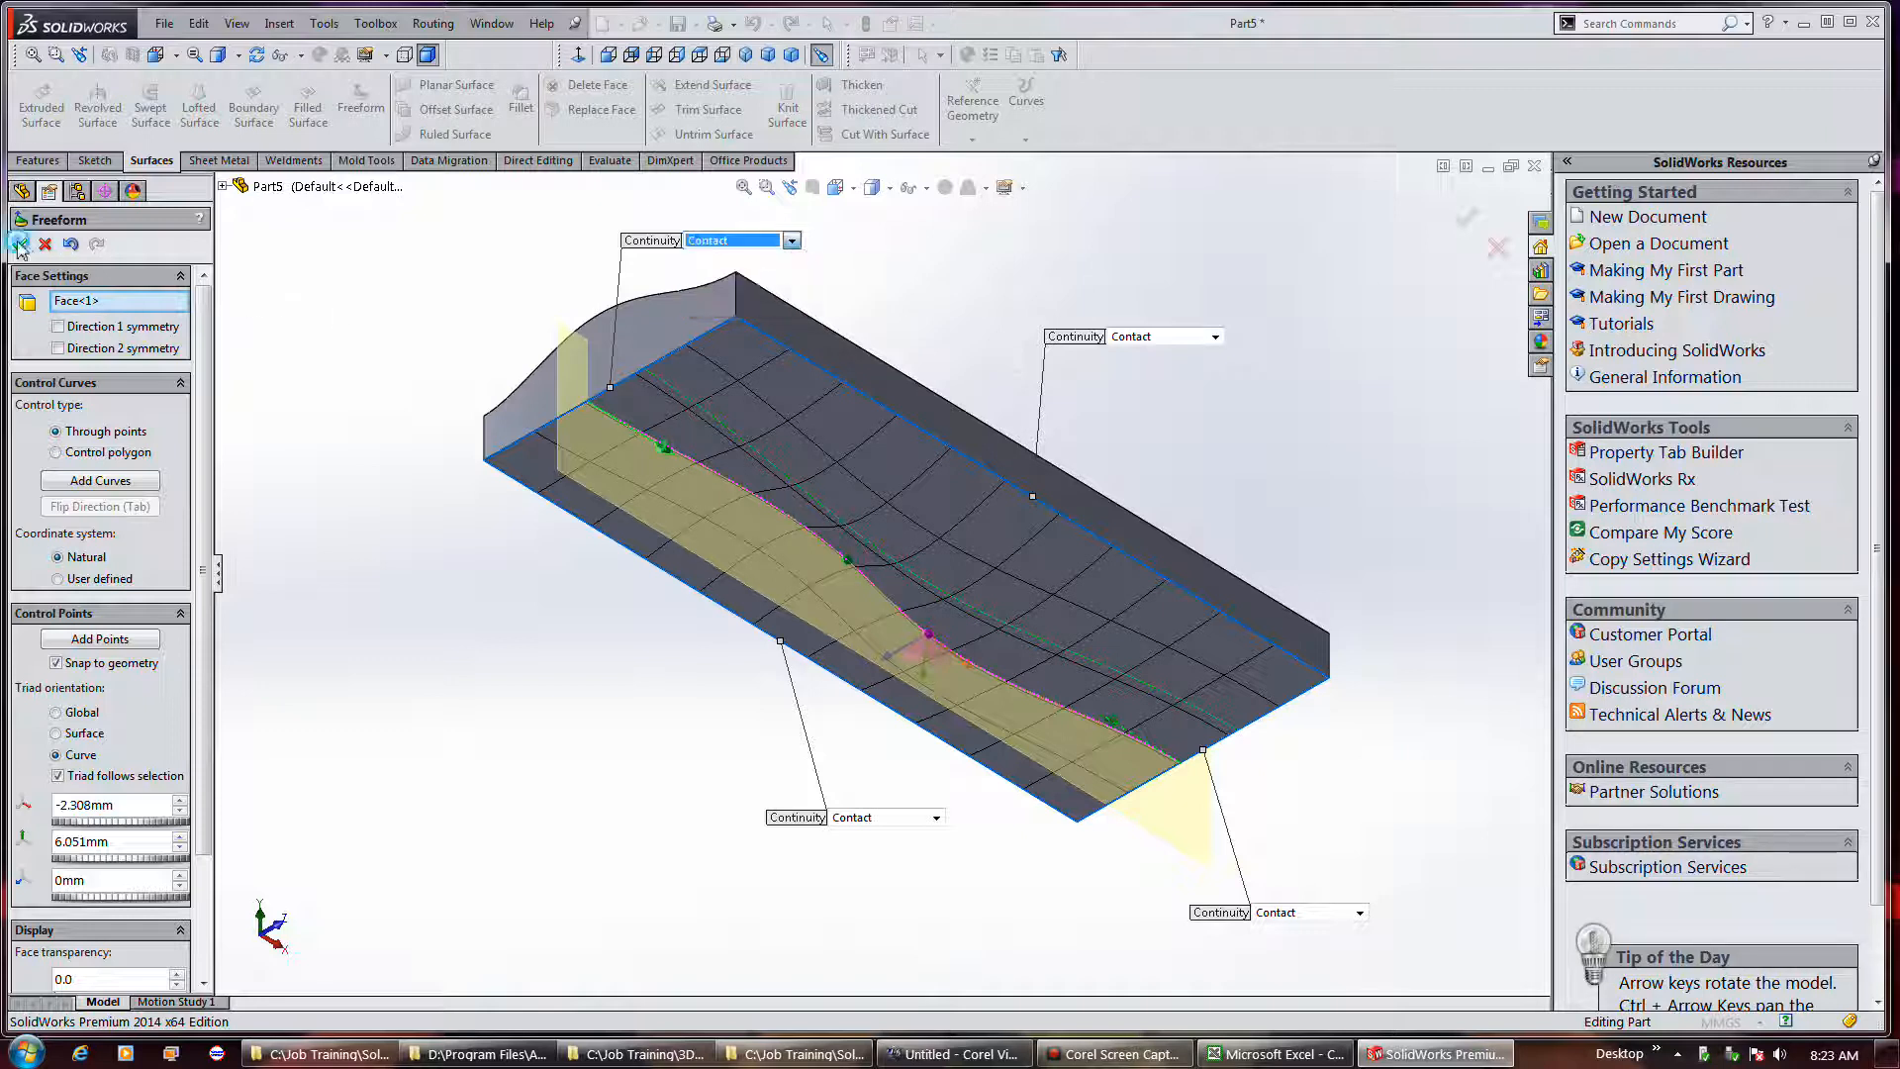
{"action": "left_click", "coordinate": [21, 246]}
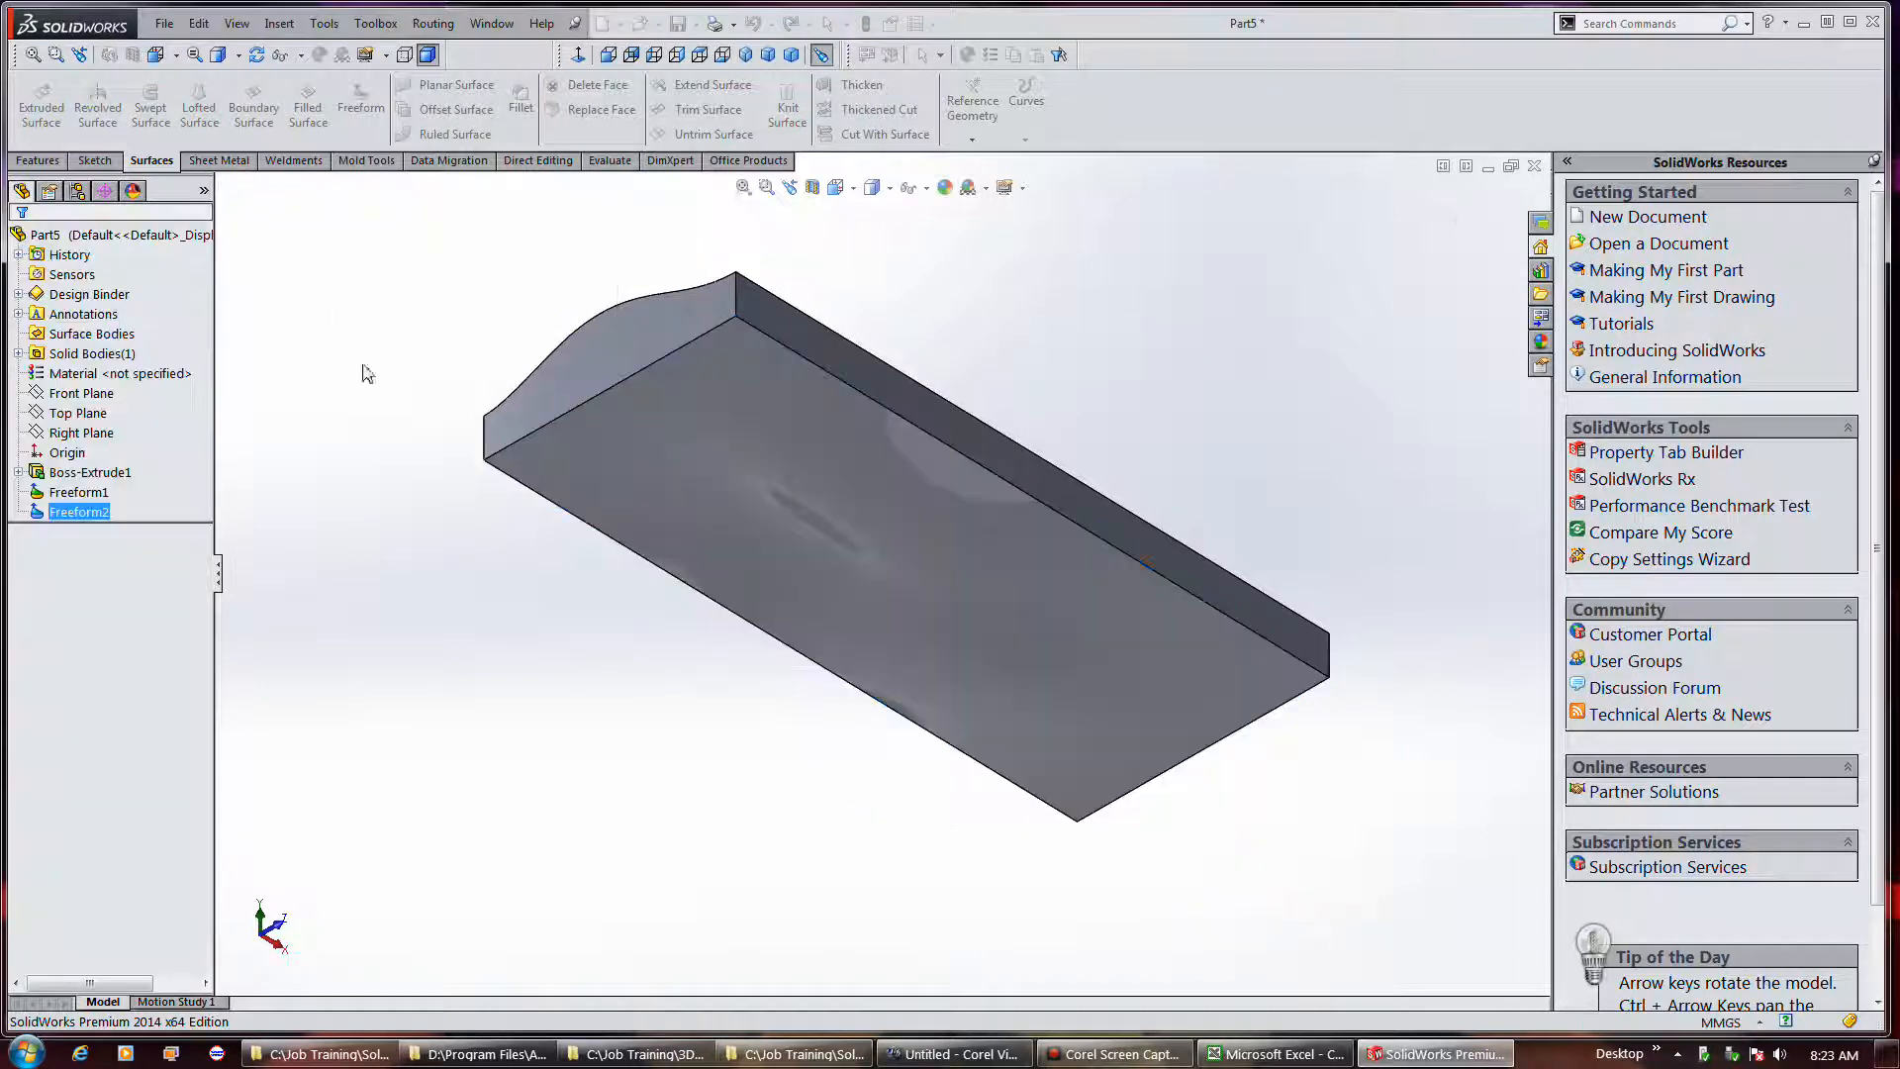
Start a freeform on the long narrow side face of the block.
{"action": "mouse_move", "coordinate": [957, 503]}
{"action": "middle_mouse_down"}
{"action": "mouse_move", "coordinate": [1077, 297]}
{"action": "mouse_move", "coordinate": [1157, 399]}
{"action": "mouse_move", "coordinate": [1130, 443]}
{"action": "mouse_move", "coordinate": [1024, 512]}
{"action": "mouse_move", "coordinate": [1077, 322]}
{"action": "mouse_move", "coordinate": [1153, 280]}
{"action": "mouse_move", "coordinate": [1033, 440]}
{"action": "mouse_move", "coordinate": [930, 665]}
{"action": "mouse_move", "coordinate": [874, 716]}
{"action": "mouse_move", "coordinate": [989, 735]}
{"action": "middle_mouse_up"}
{"action": "key", "text": "Escape"}
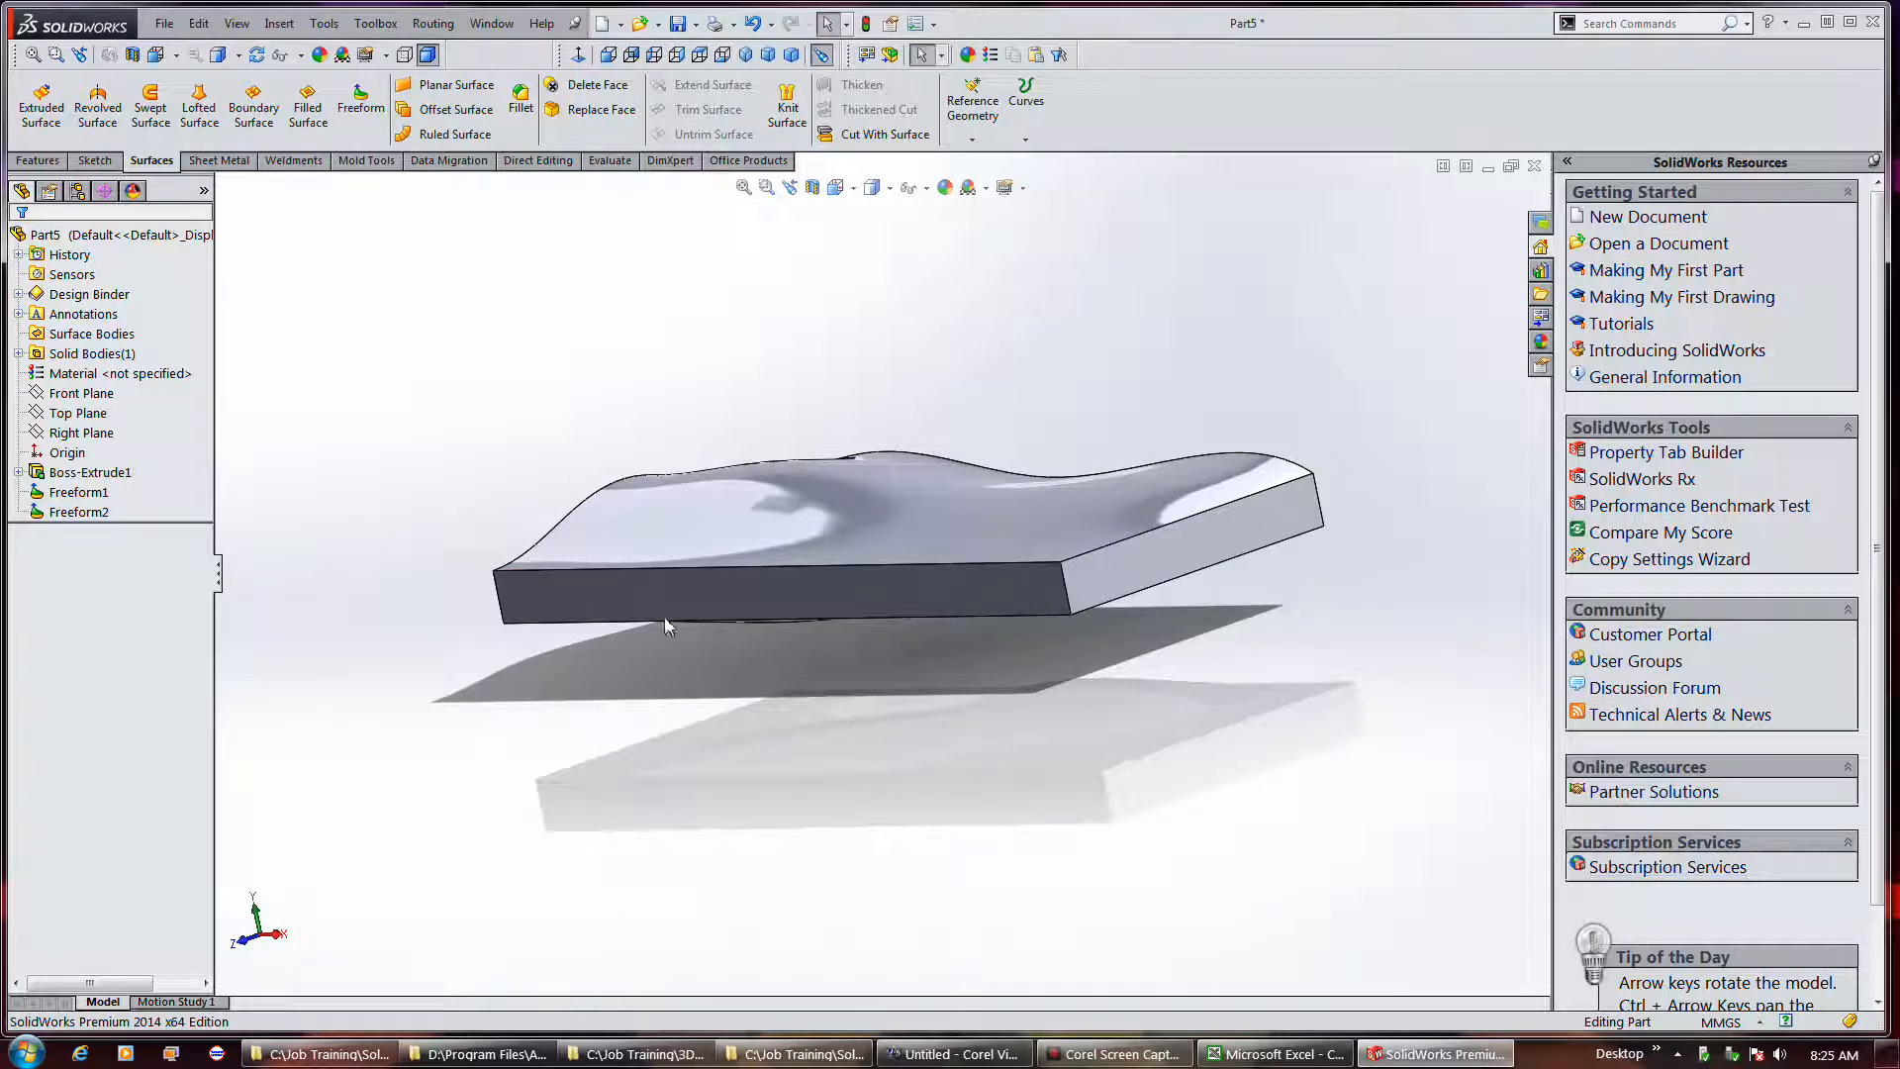
{"action": "left_click", "coordinate": [664, 626]}
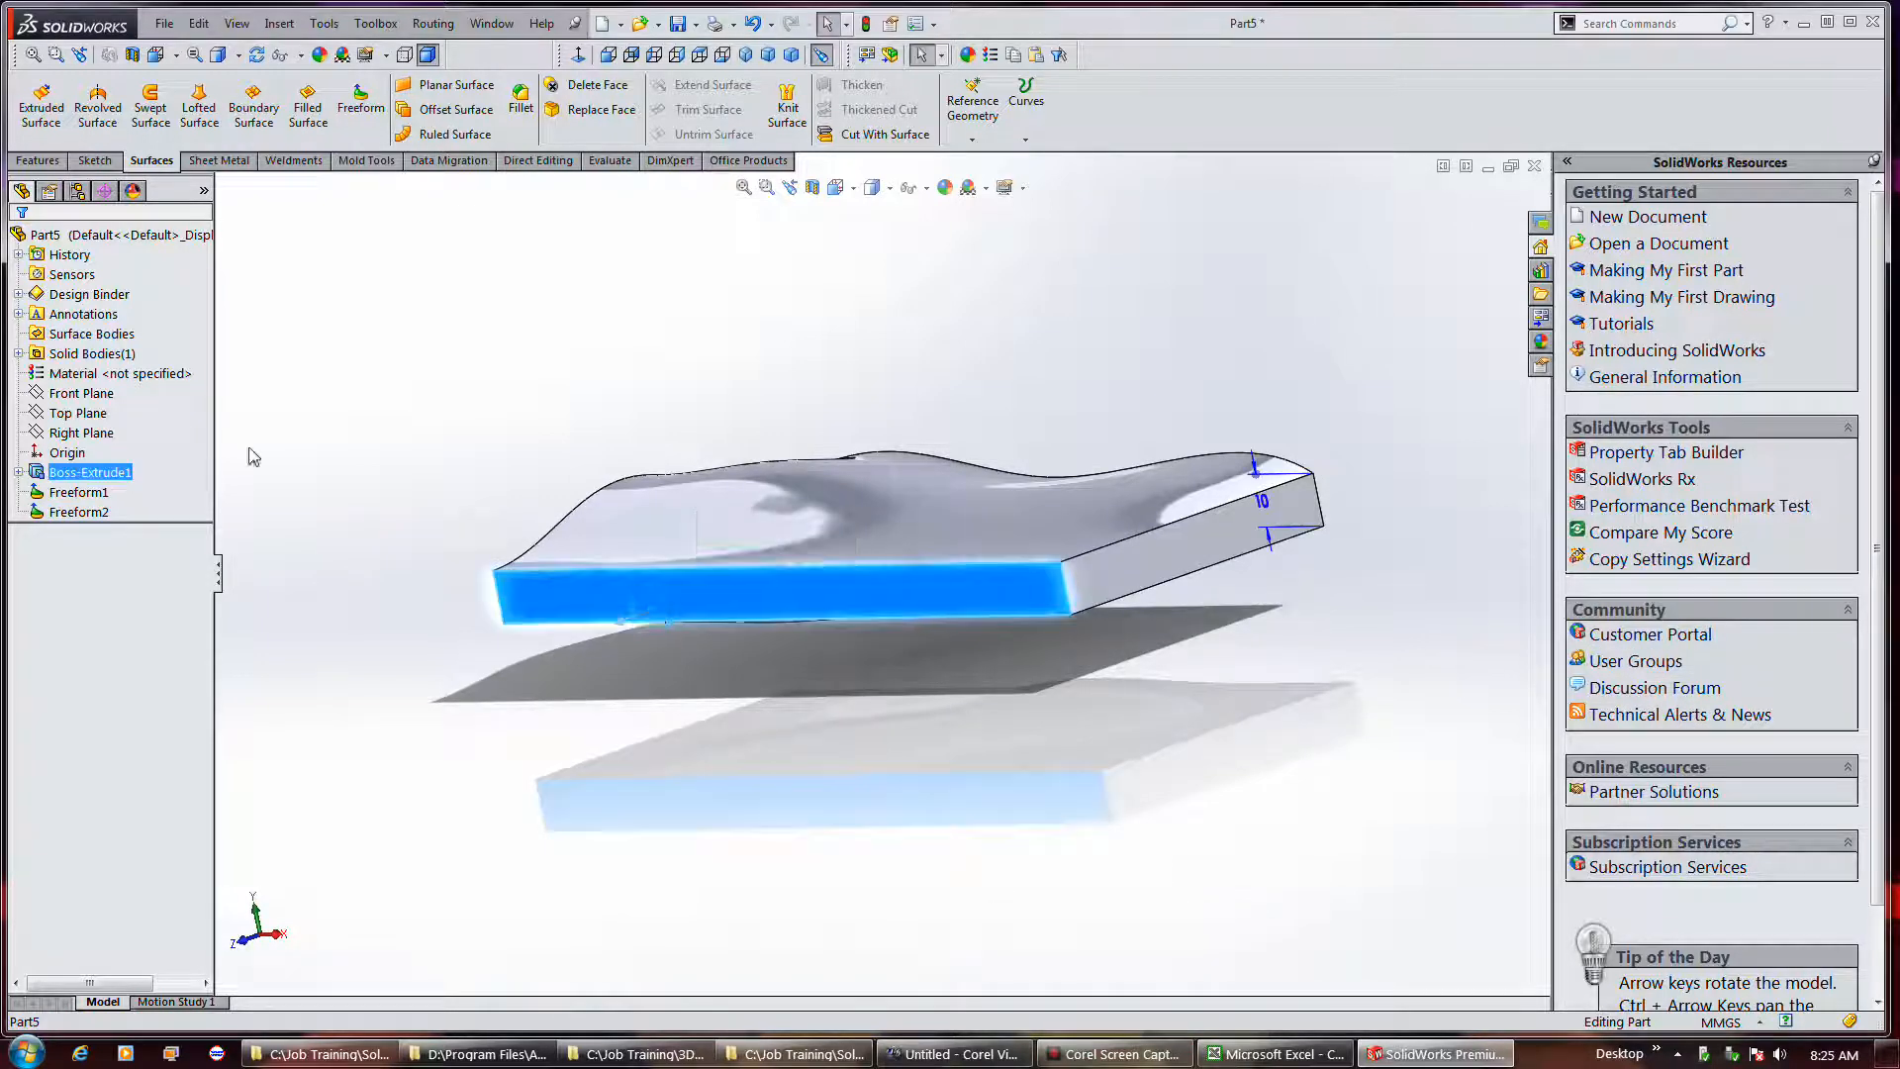
{"action": "left_click", "coordinate": [362, 95]}
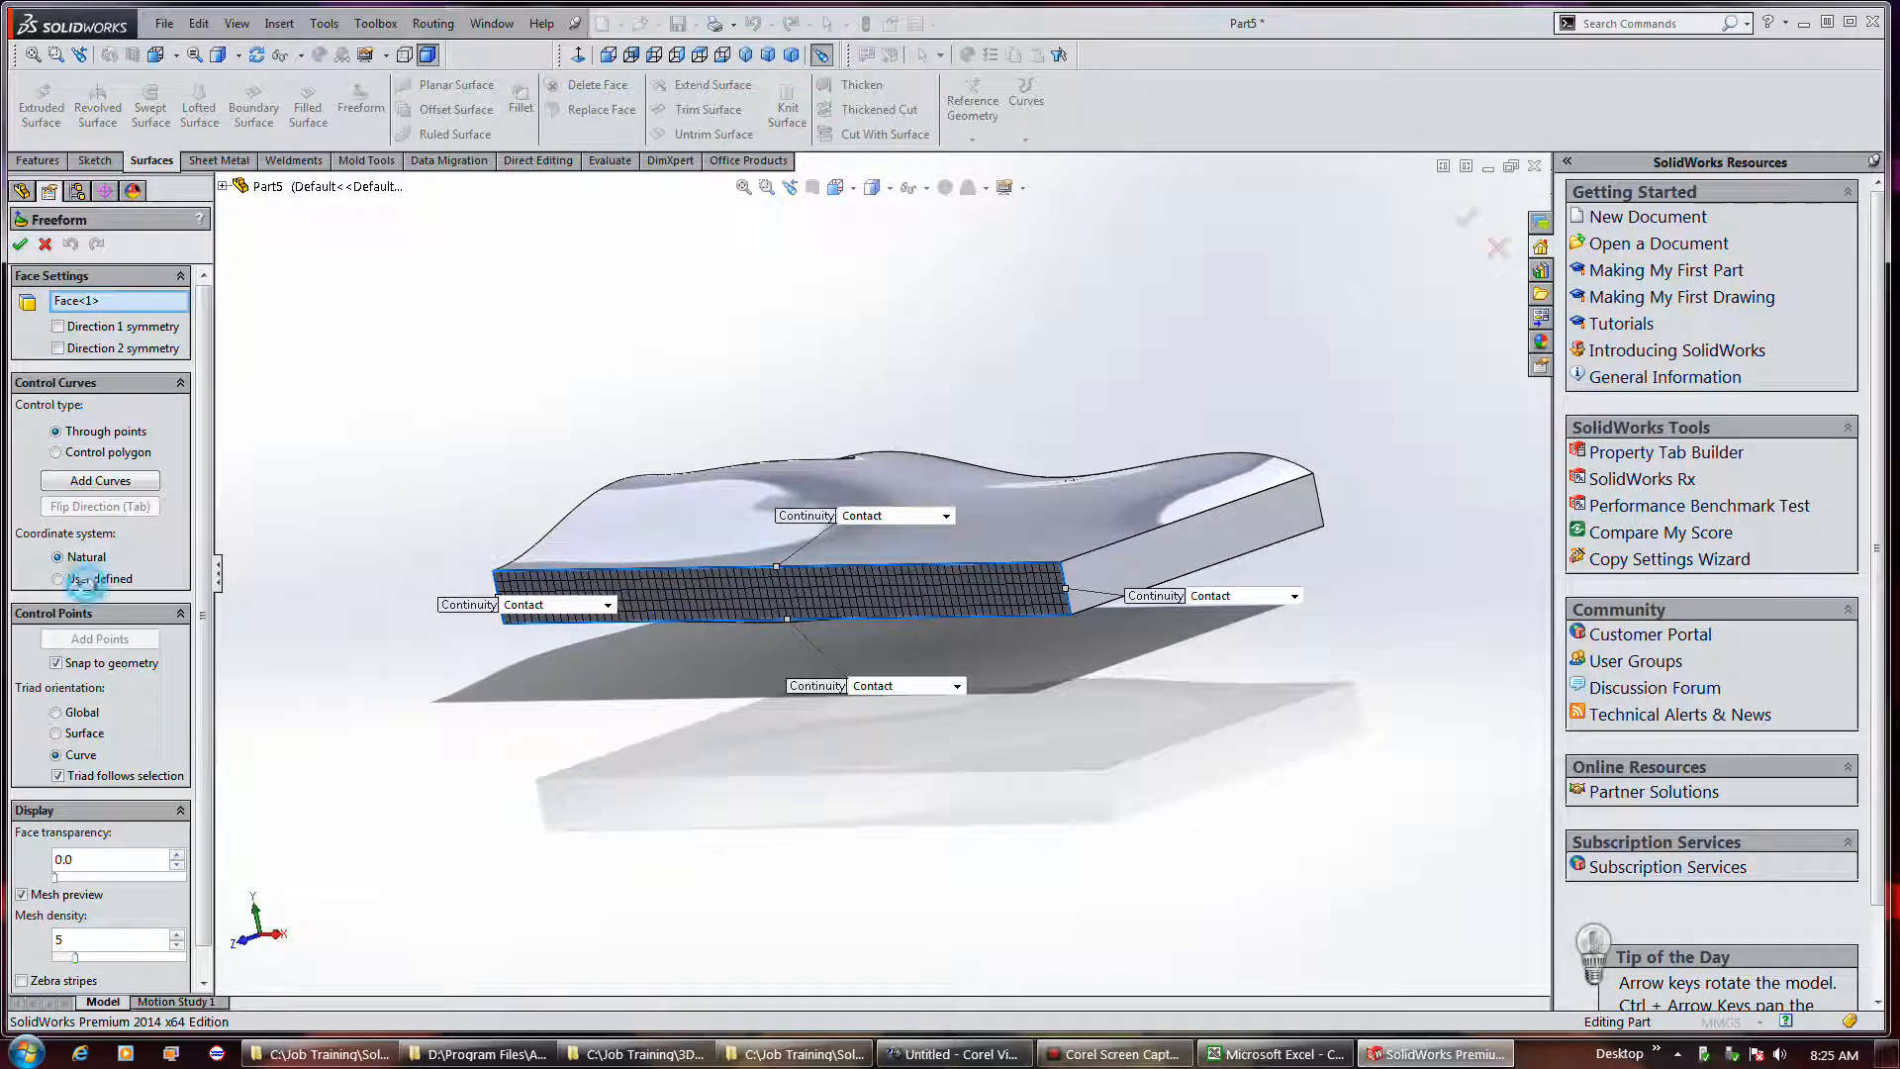
Switch the freeform to a user-defined coordinate system and tilt its mesh direction diagonally across the side face.
{"action": "left_click", "coordinate": [78, 579]}
{"action": "left_click", "coordinate": [1029, 543]}
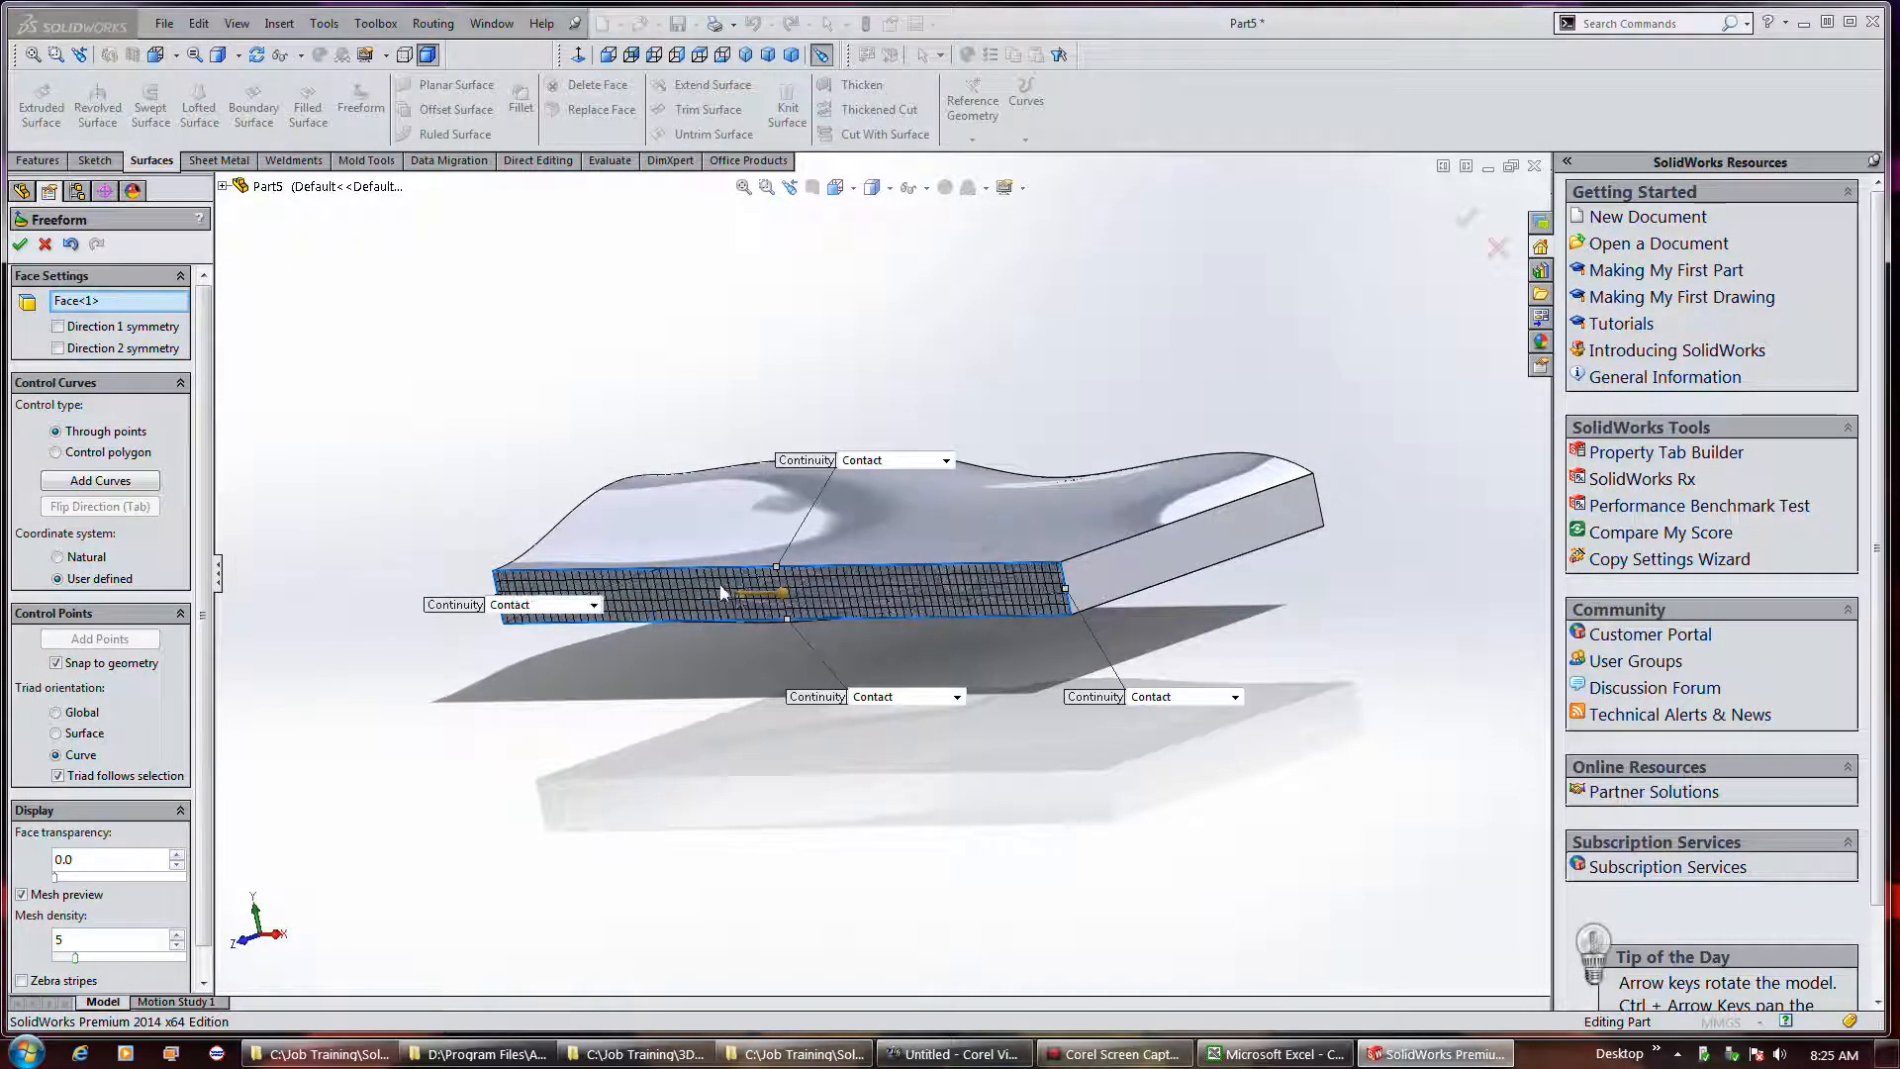
{"action": "left_click_drag", "start_coordinate": [738, 595], "coordinate": [737, 554]}
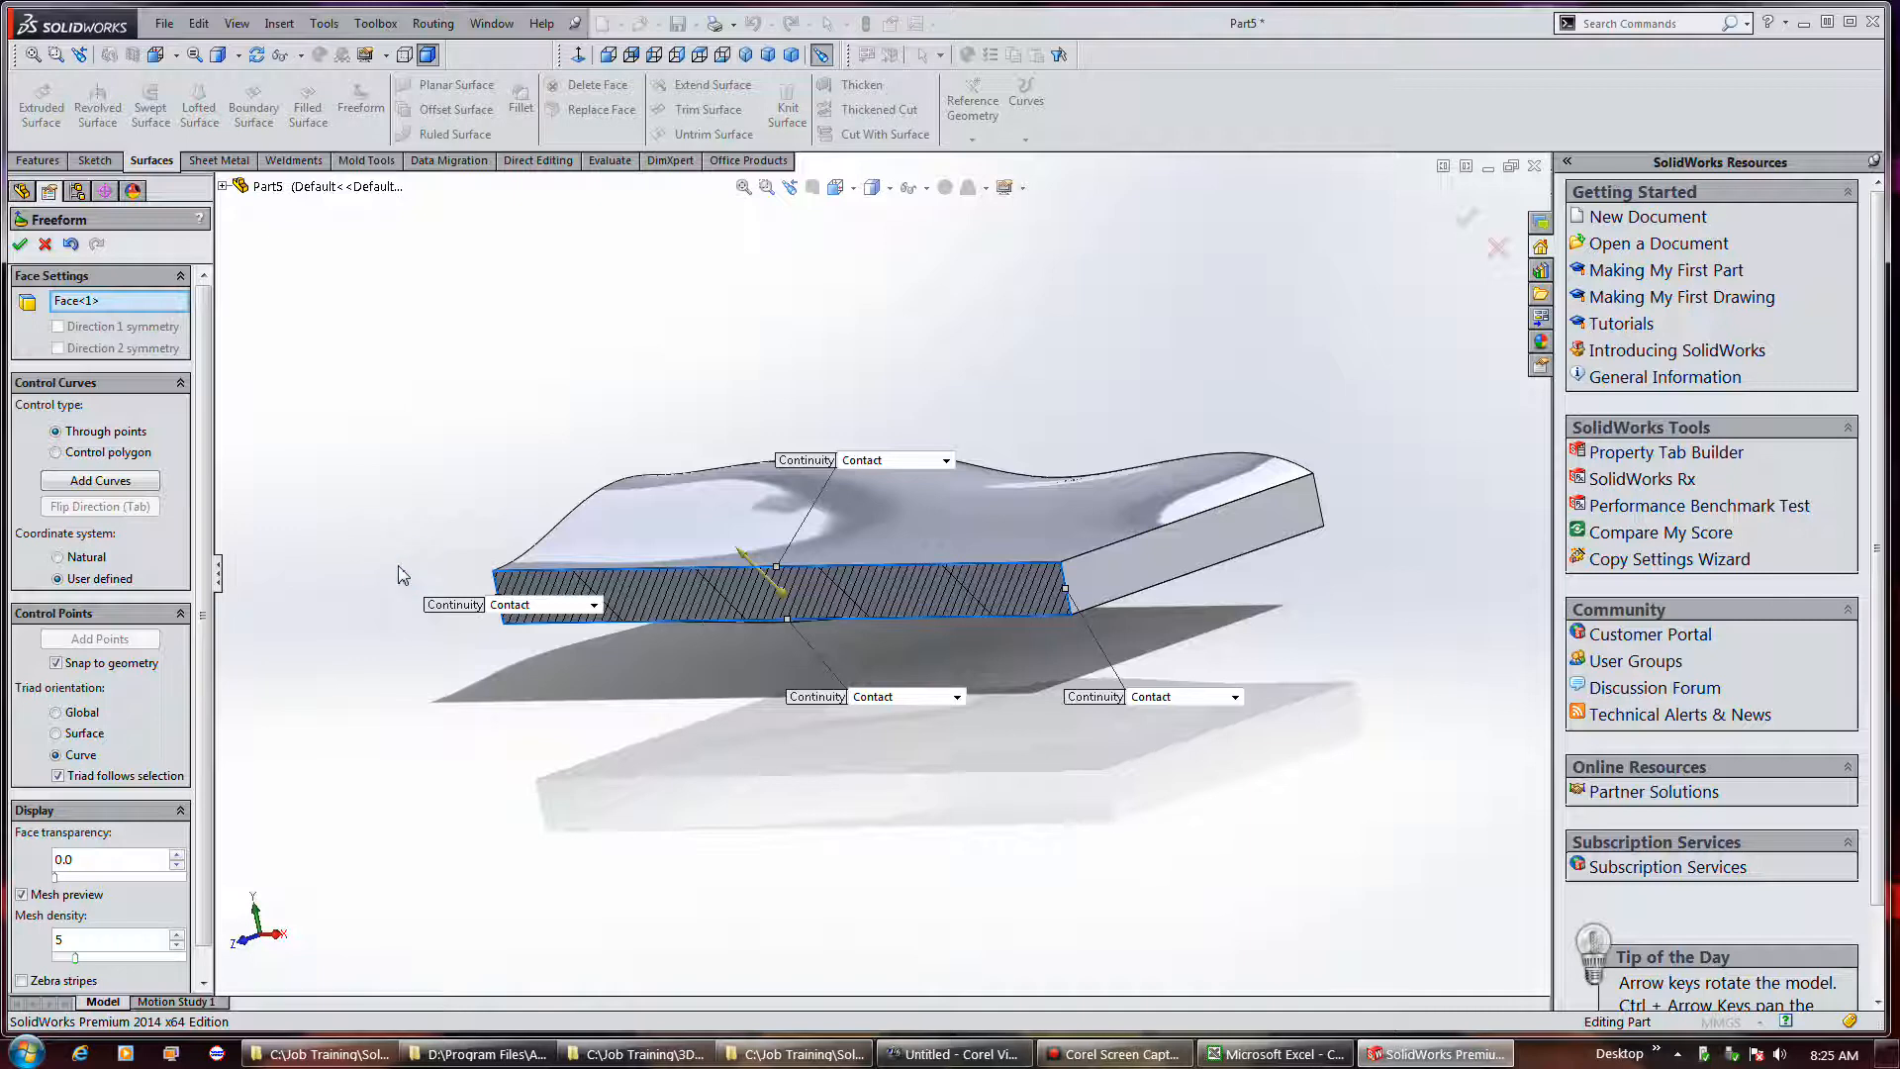
Begin adding control curves to the side face and flip the curve direction.
{"action": "left_click", "coordinate": [136, 487]}
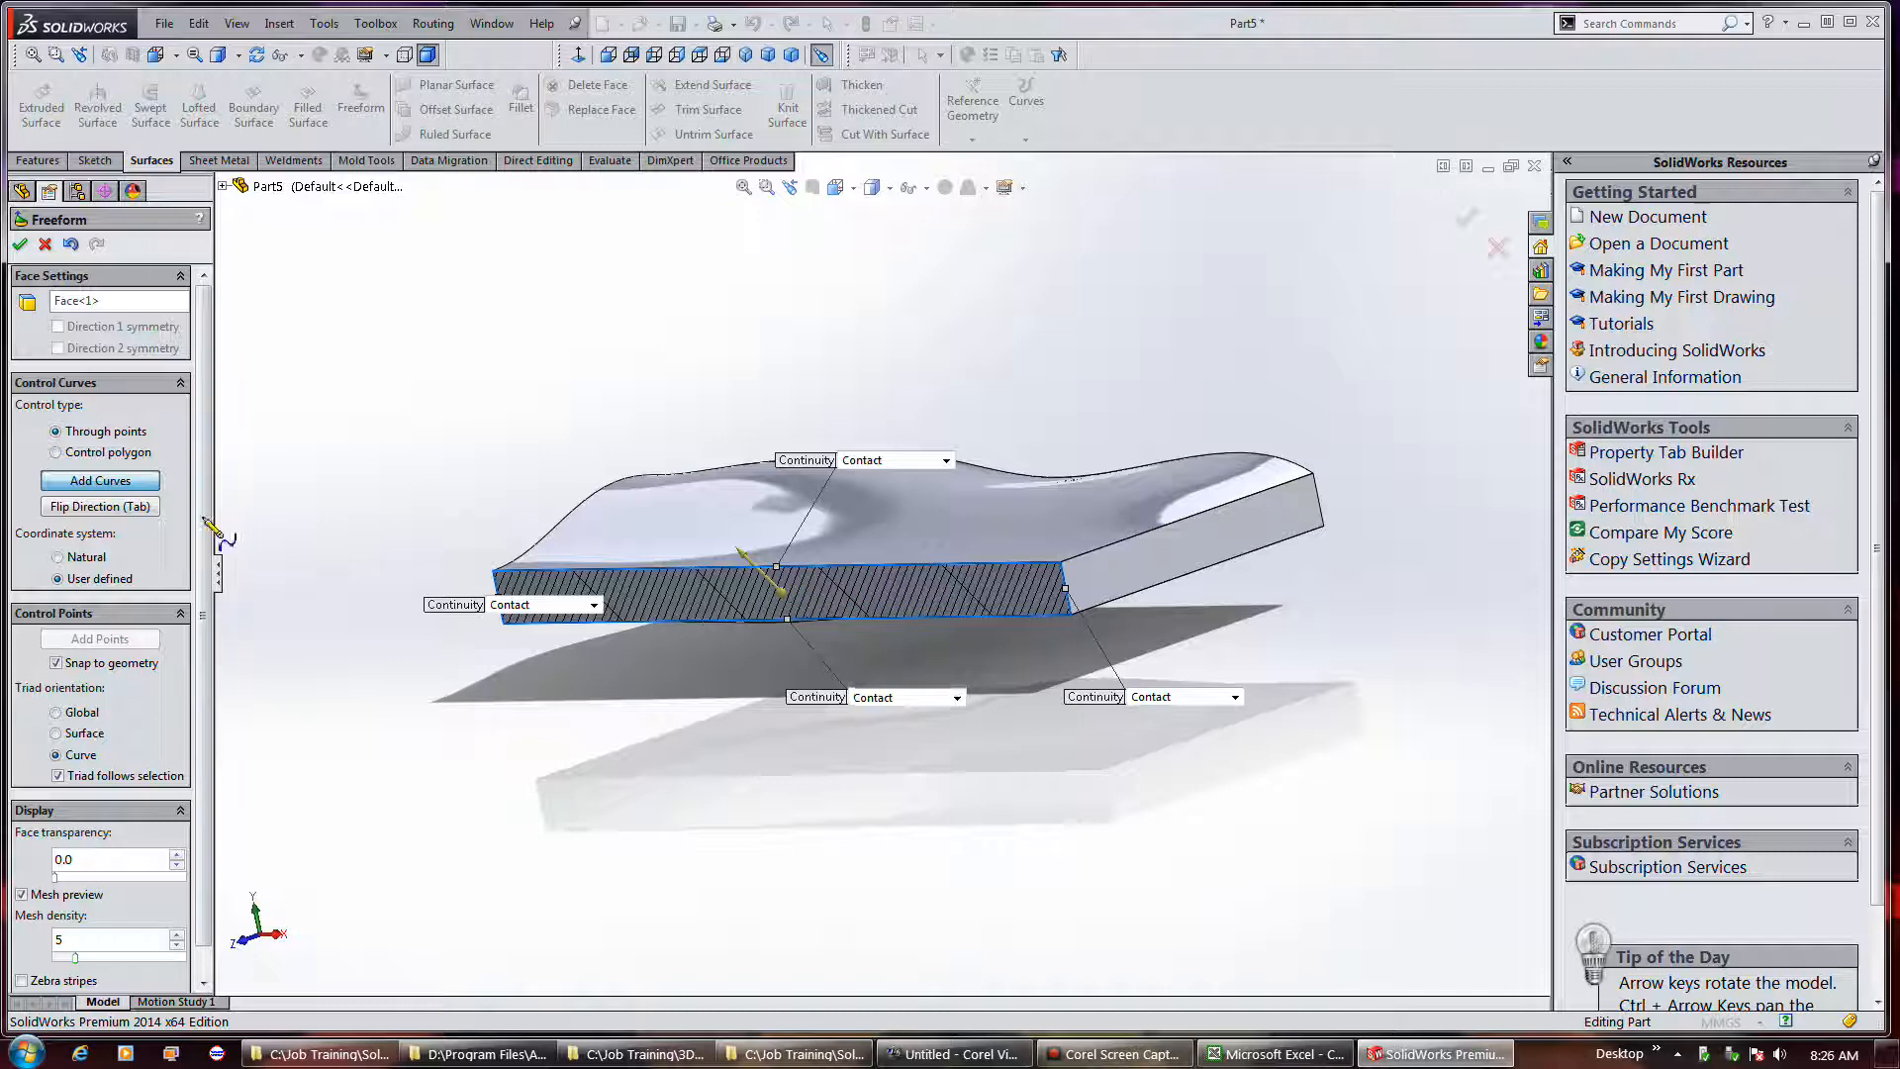
{"action": "left_click", "coordinate": [99, 505]}
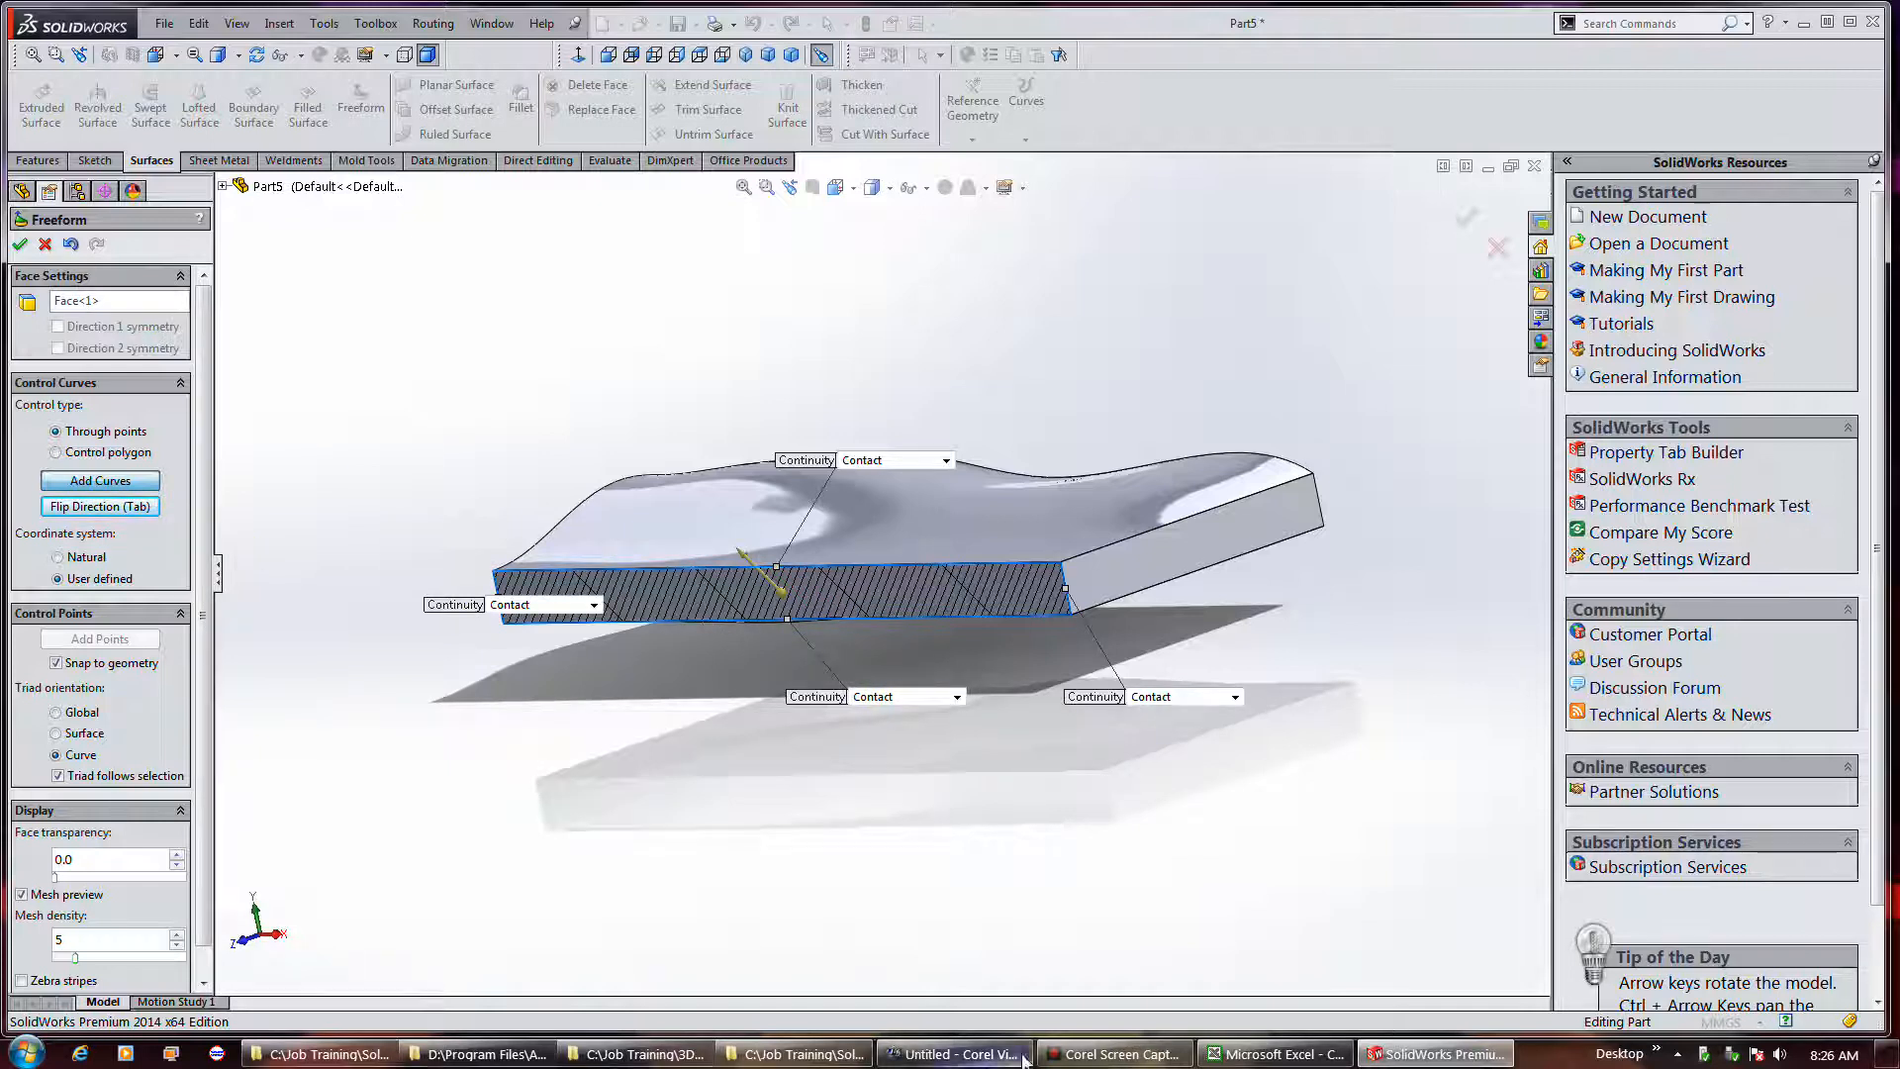
Set the mesh density to 6, keep the face transparency at 0.0 and close the side face's freeform.
{"action": "scroll", "coordinate": [909, 801], "scroll_direction": "down", "scroll_amount": 1}
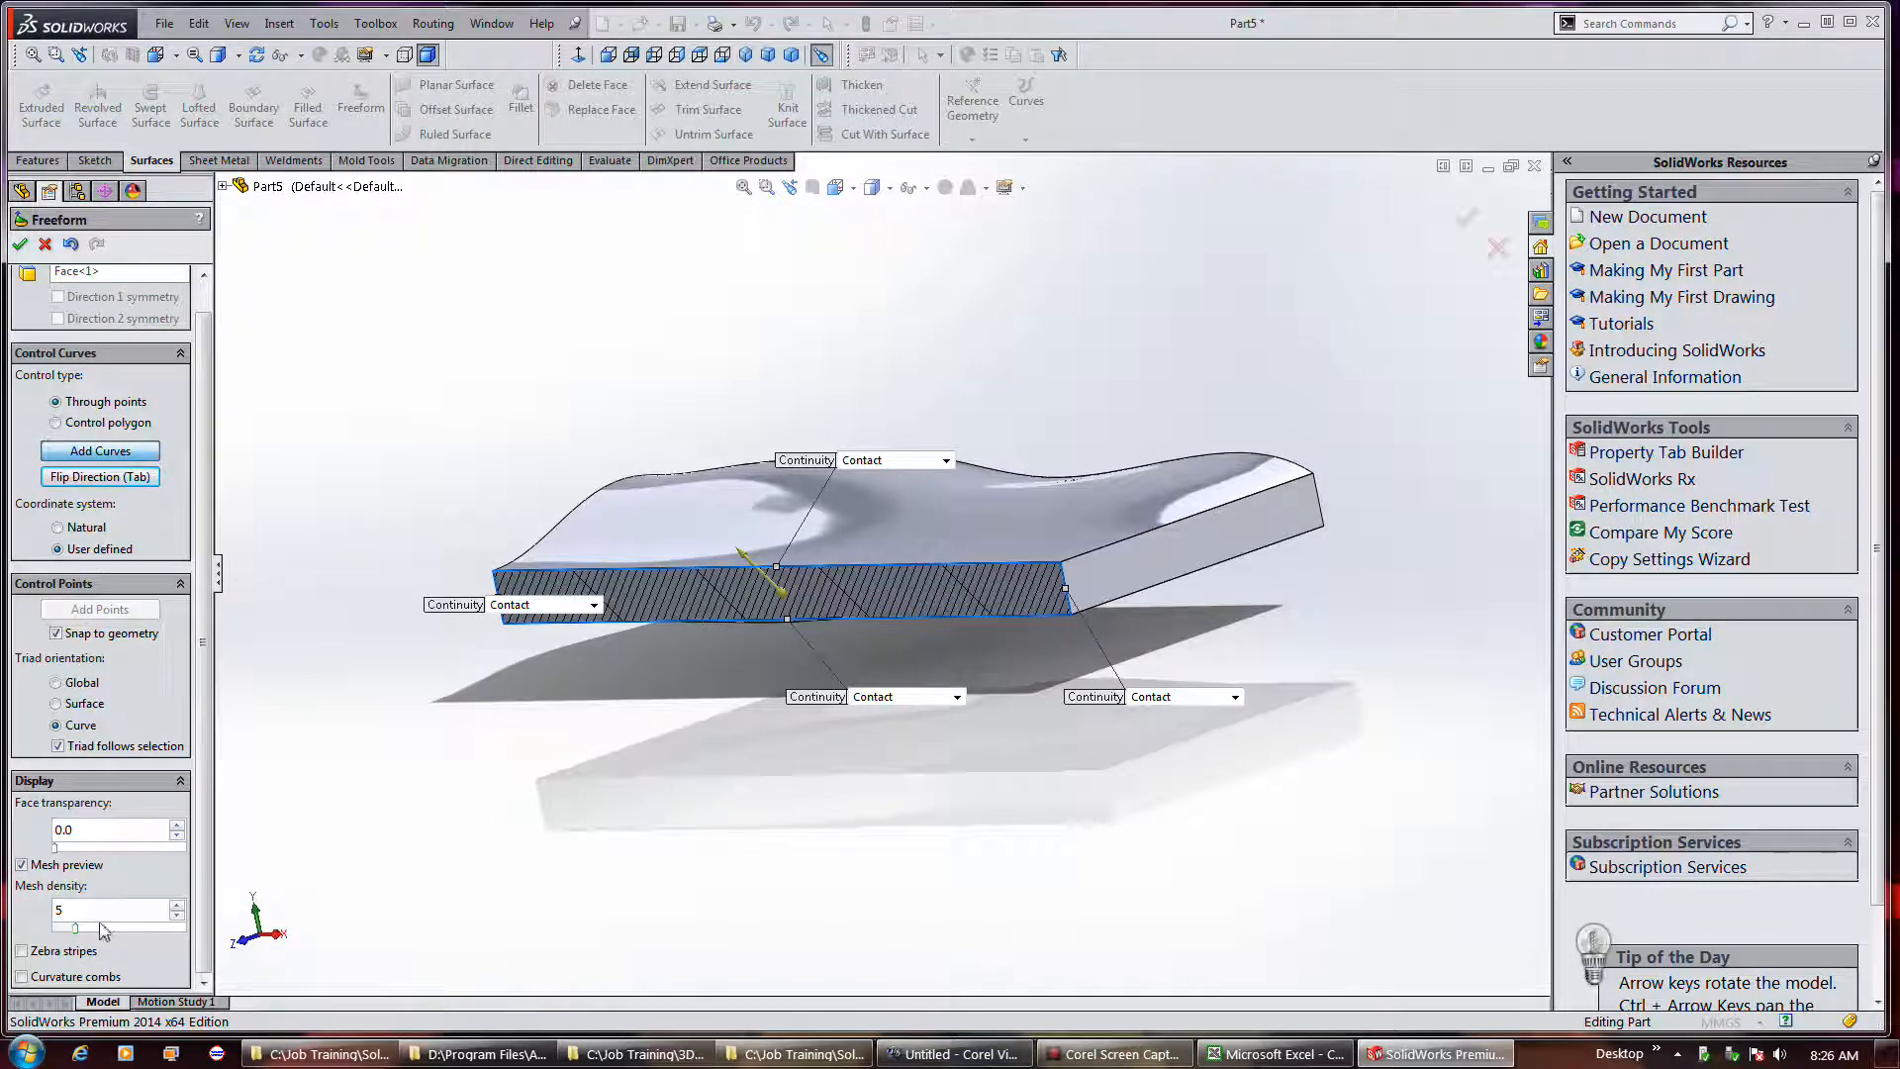
{"action": "mouse_move", "coordinate": [98, 931]}
{"action": "left_mouse_down"}
{"action": "mouse_move", "coordinate": [126, 931]}
{"action": "mouse_move", "coordinate": [81, 930]}
{"action": "left_mouse_up"}
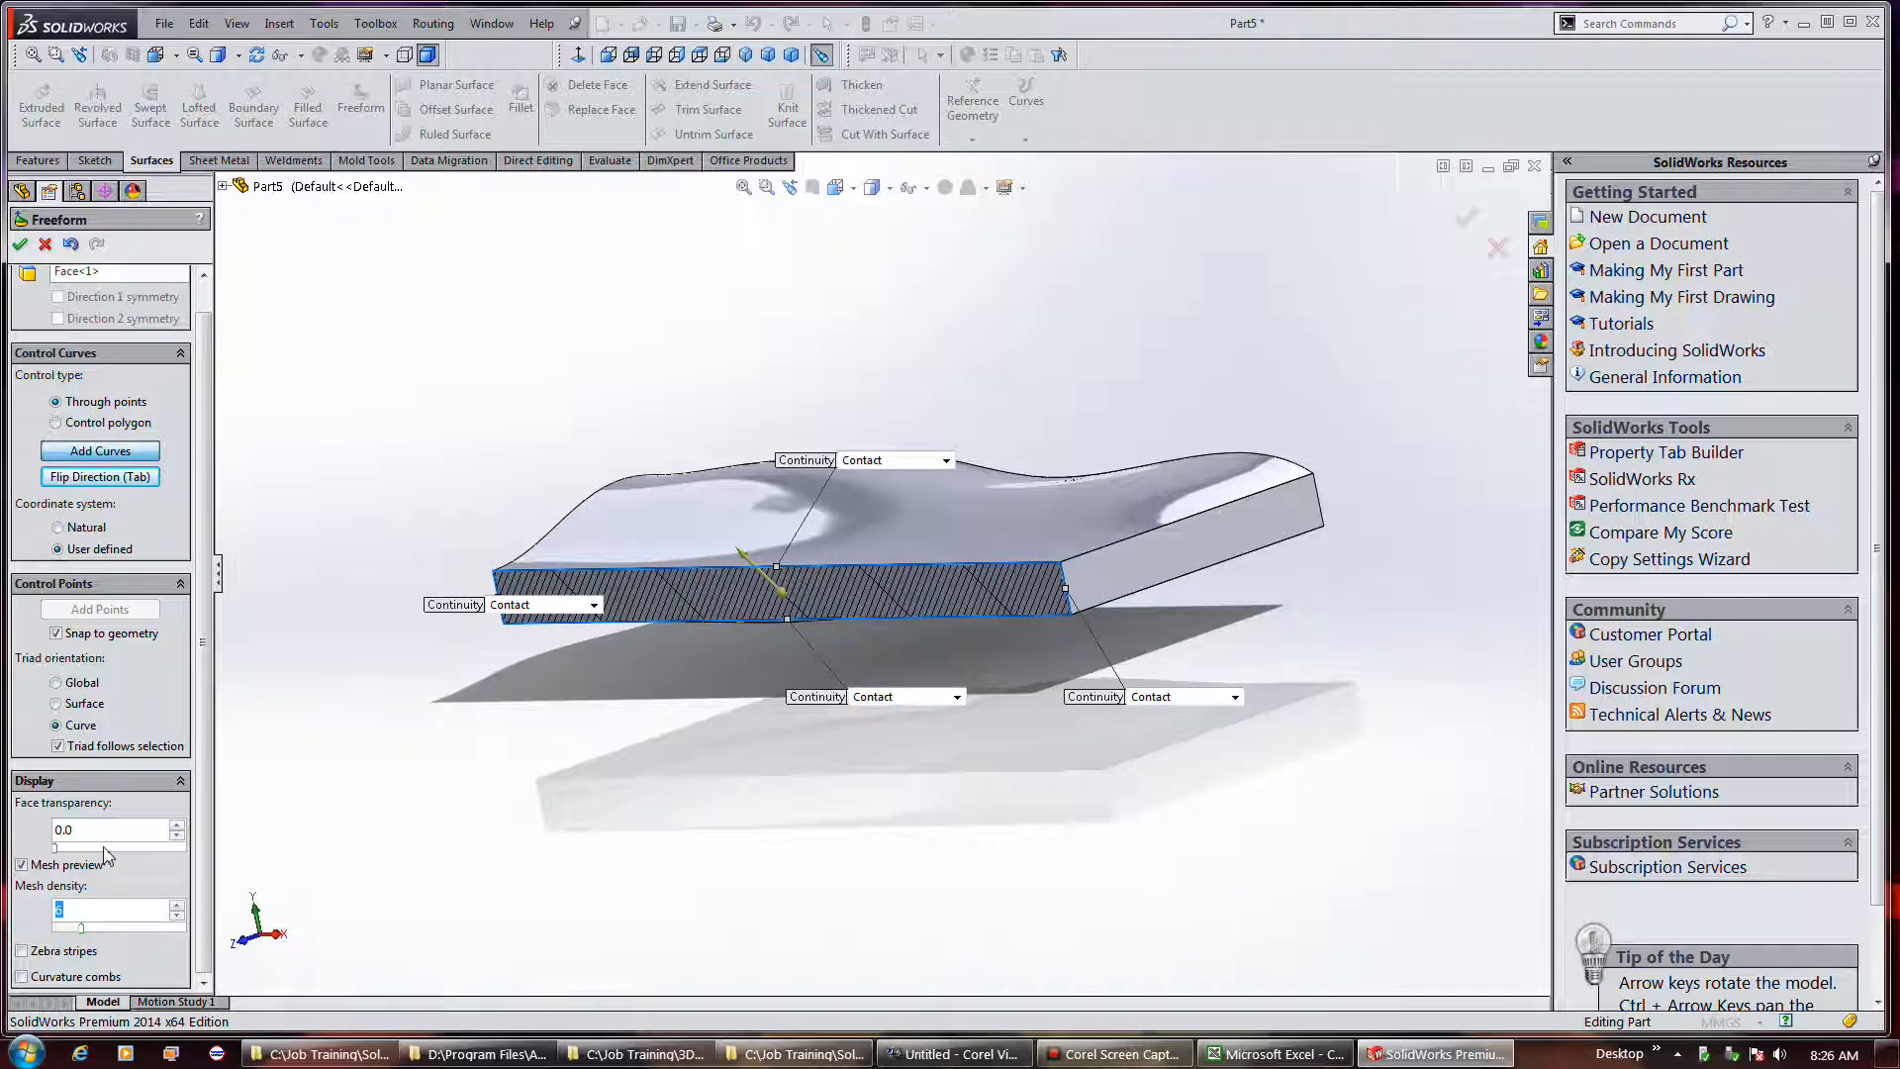
{"action": "left_click_drag", "start_coordinate": [104, 848], "coordinate": [44, 852]}
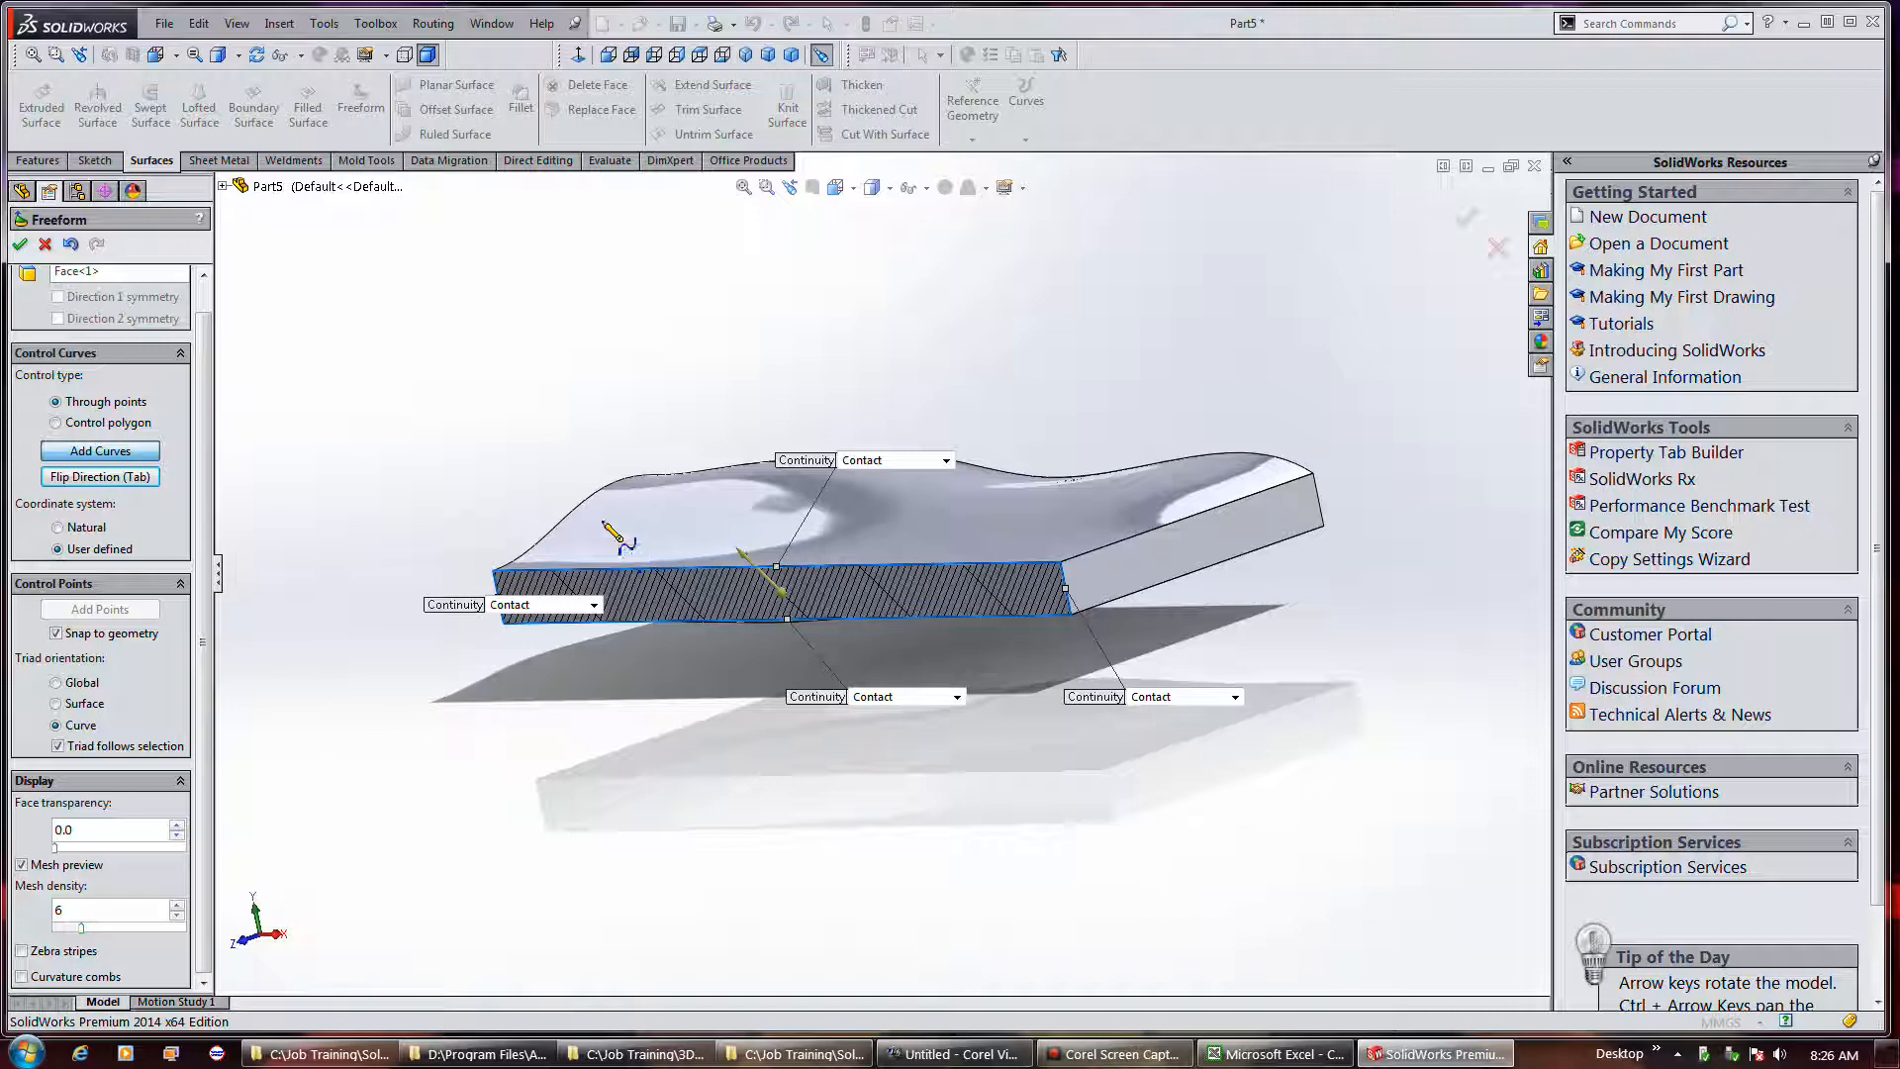
{"action": "left_click", "coordinate": [20, 243]}
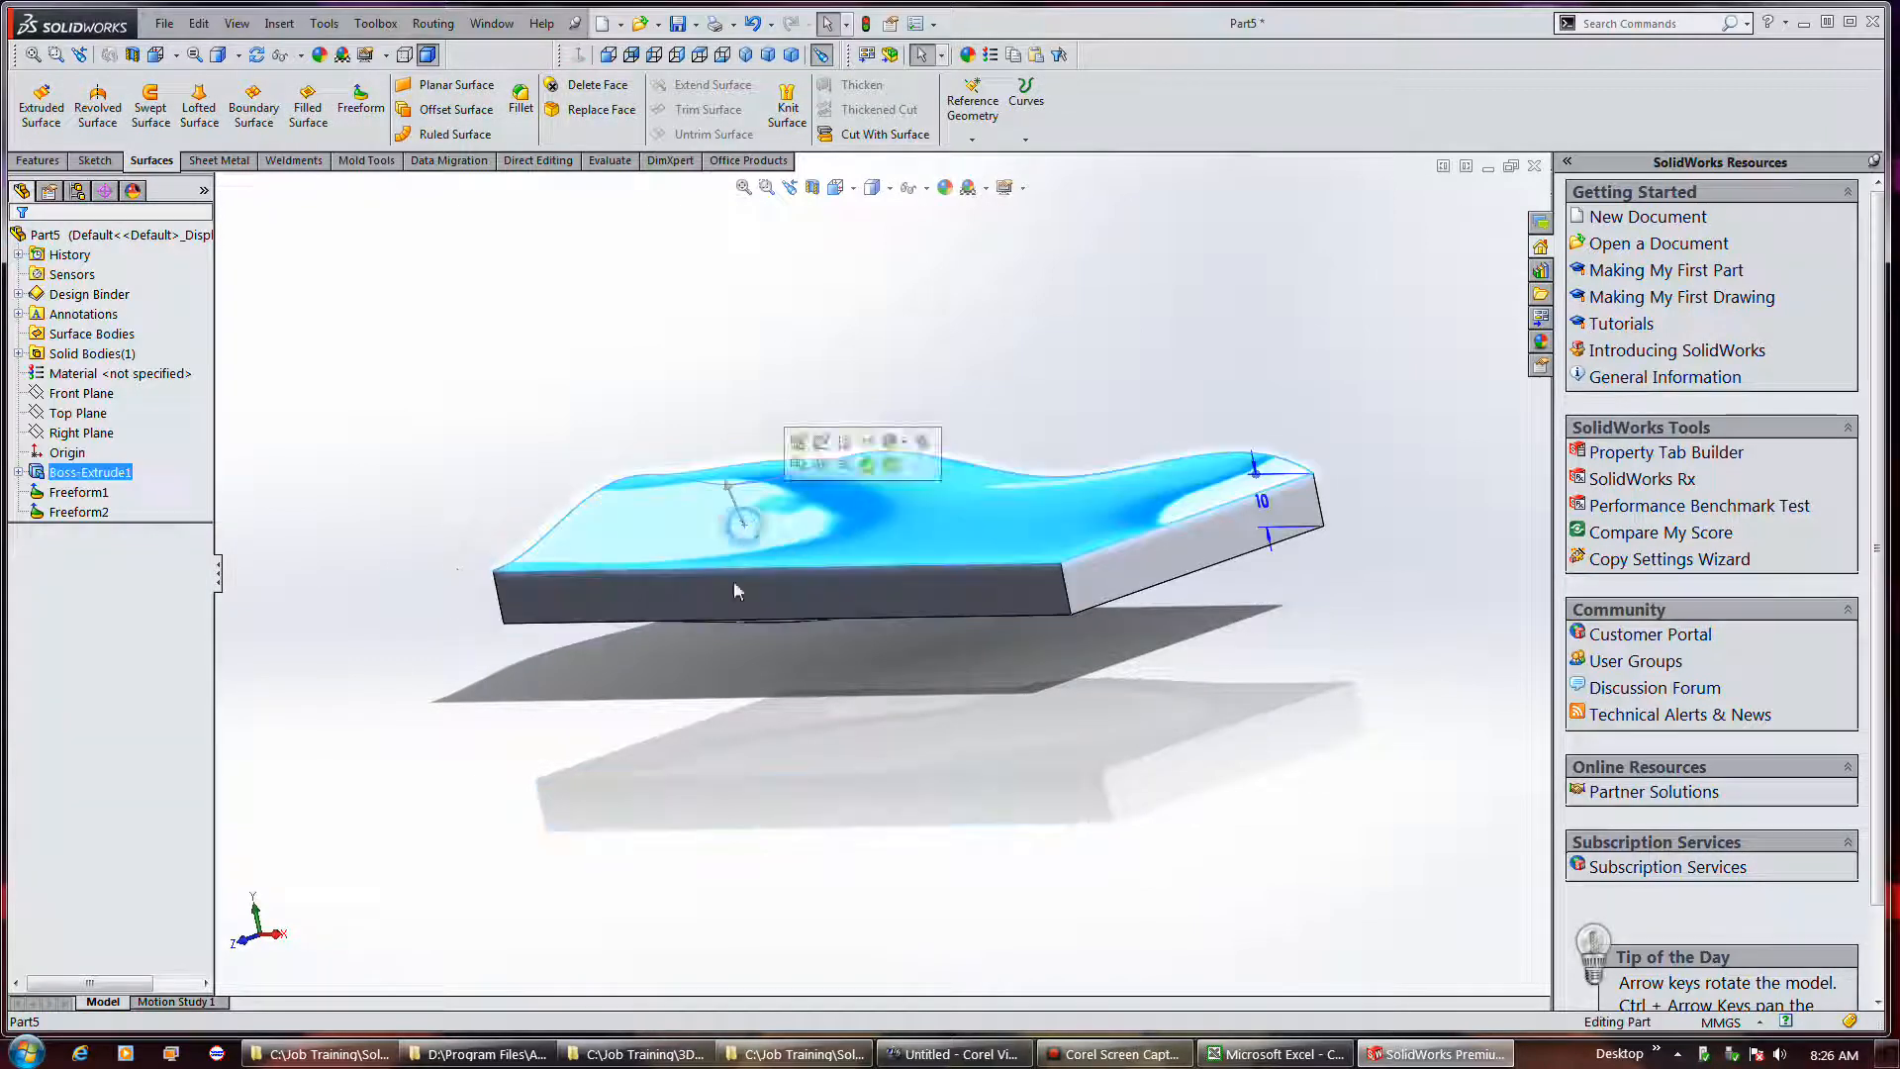
{"action": "right_click", "coordinate": [91, 473]}
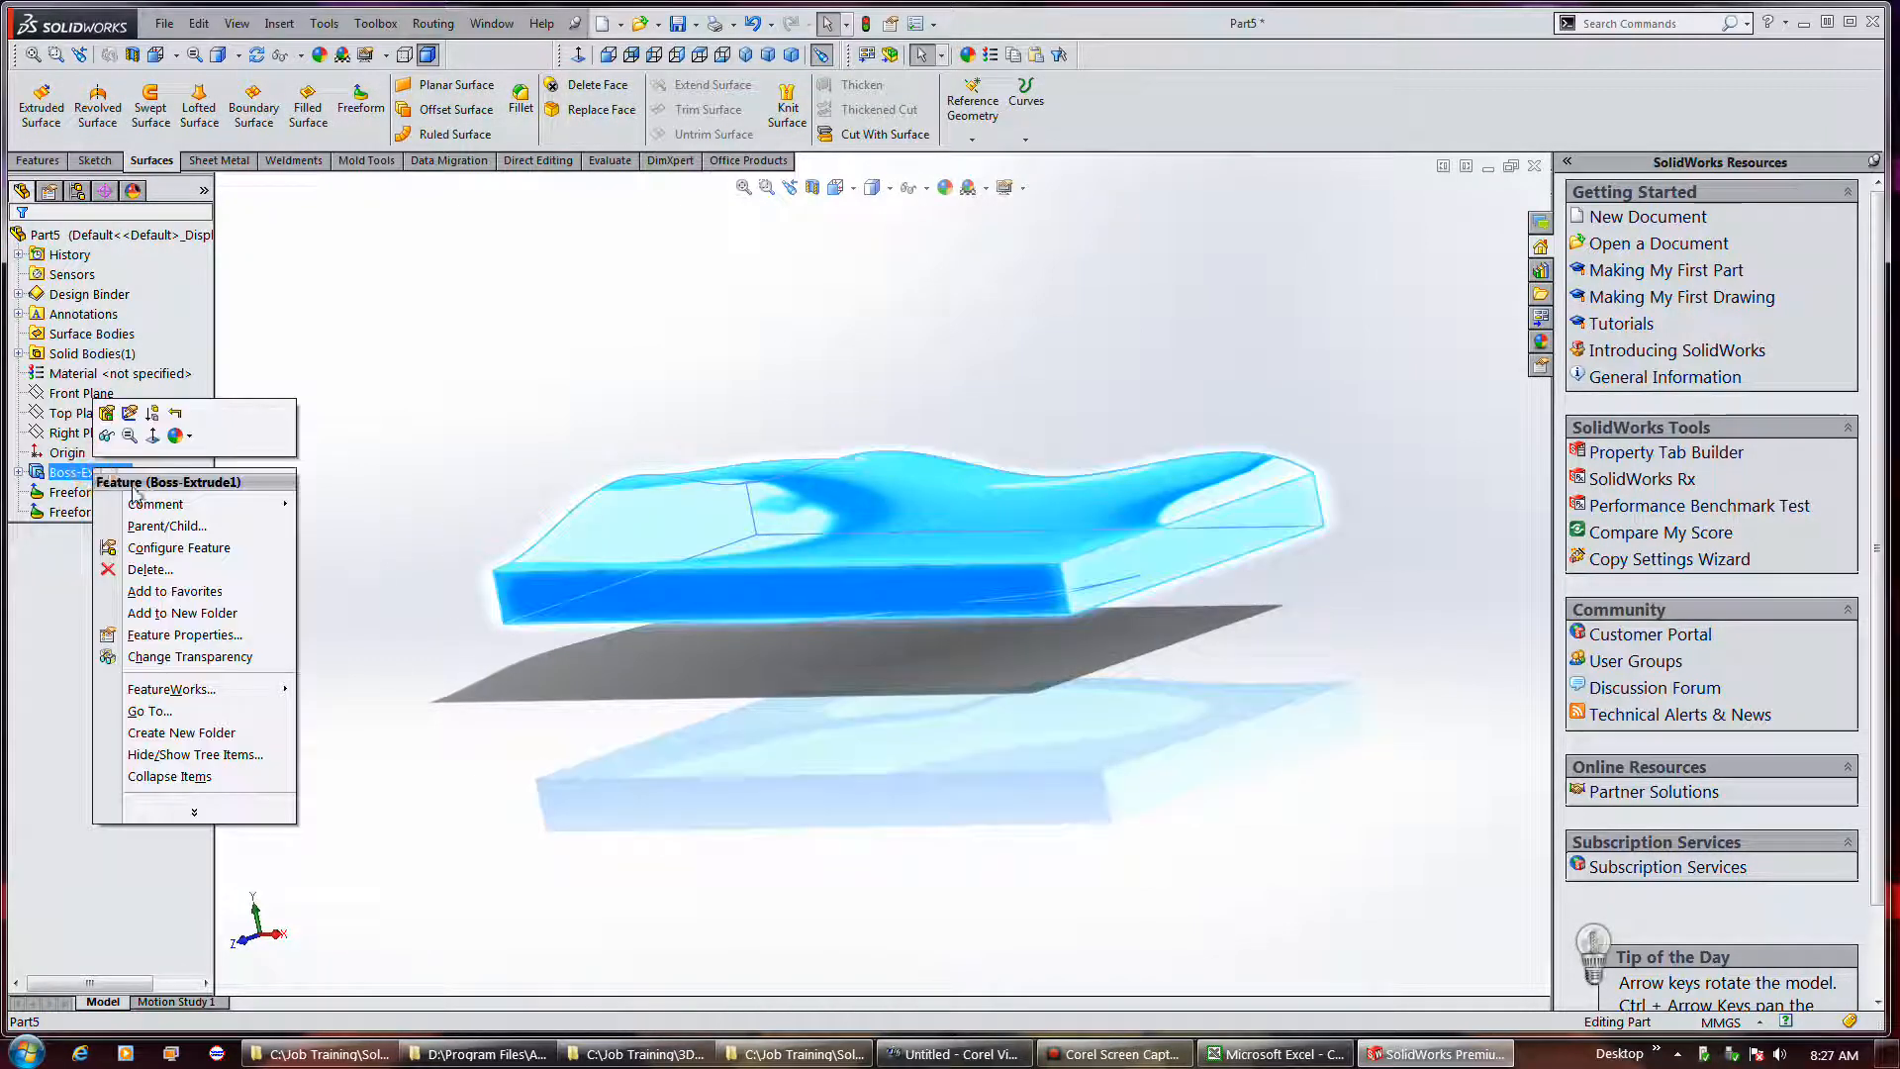
{"action": "left_click", "coordinate": [106, 412]}
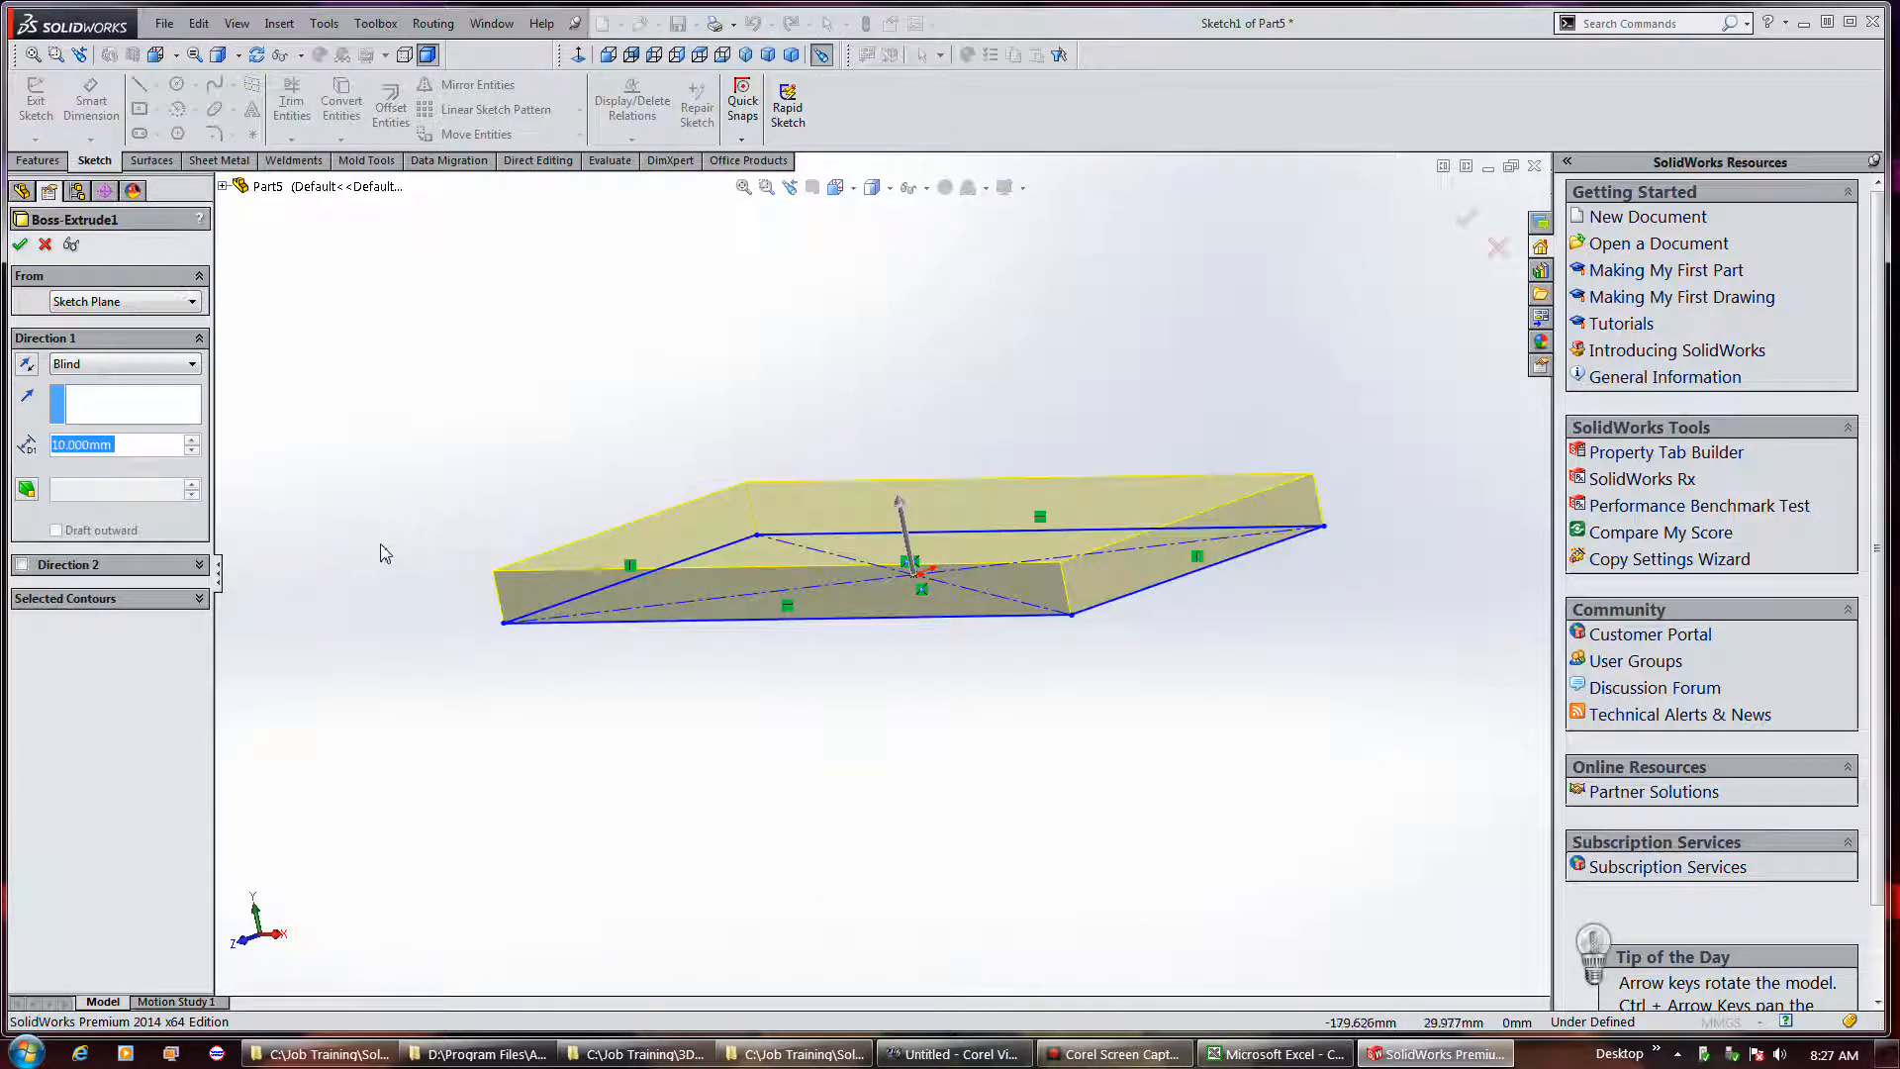
{"action": "left_click", "coordinate": [42, 246]}
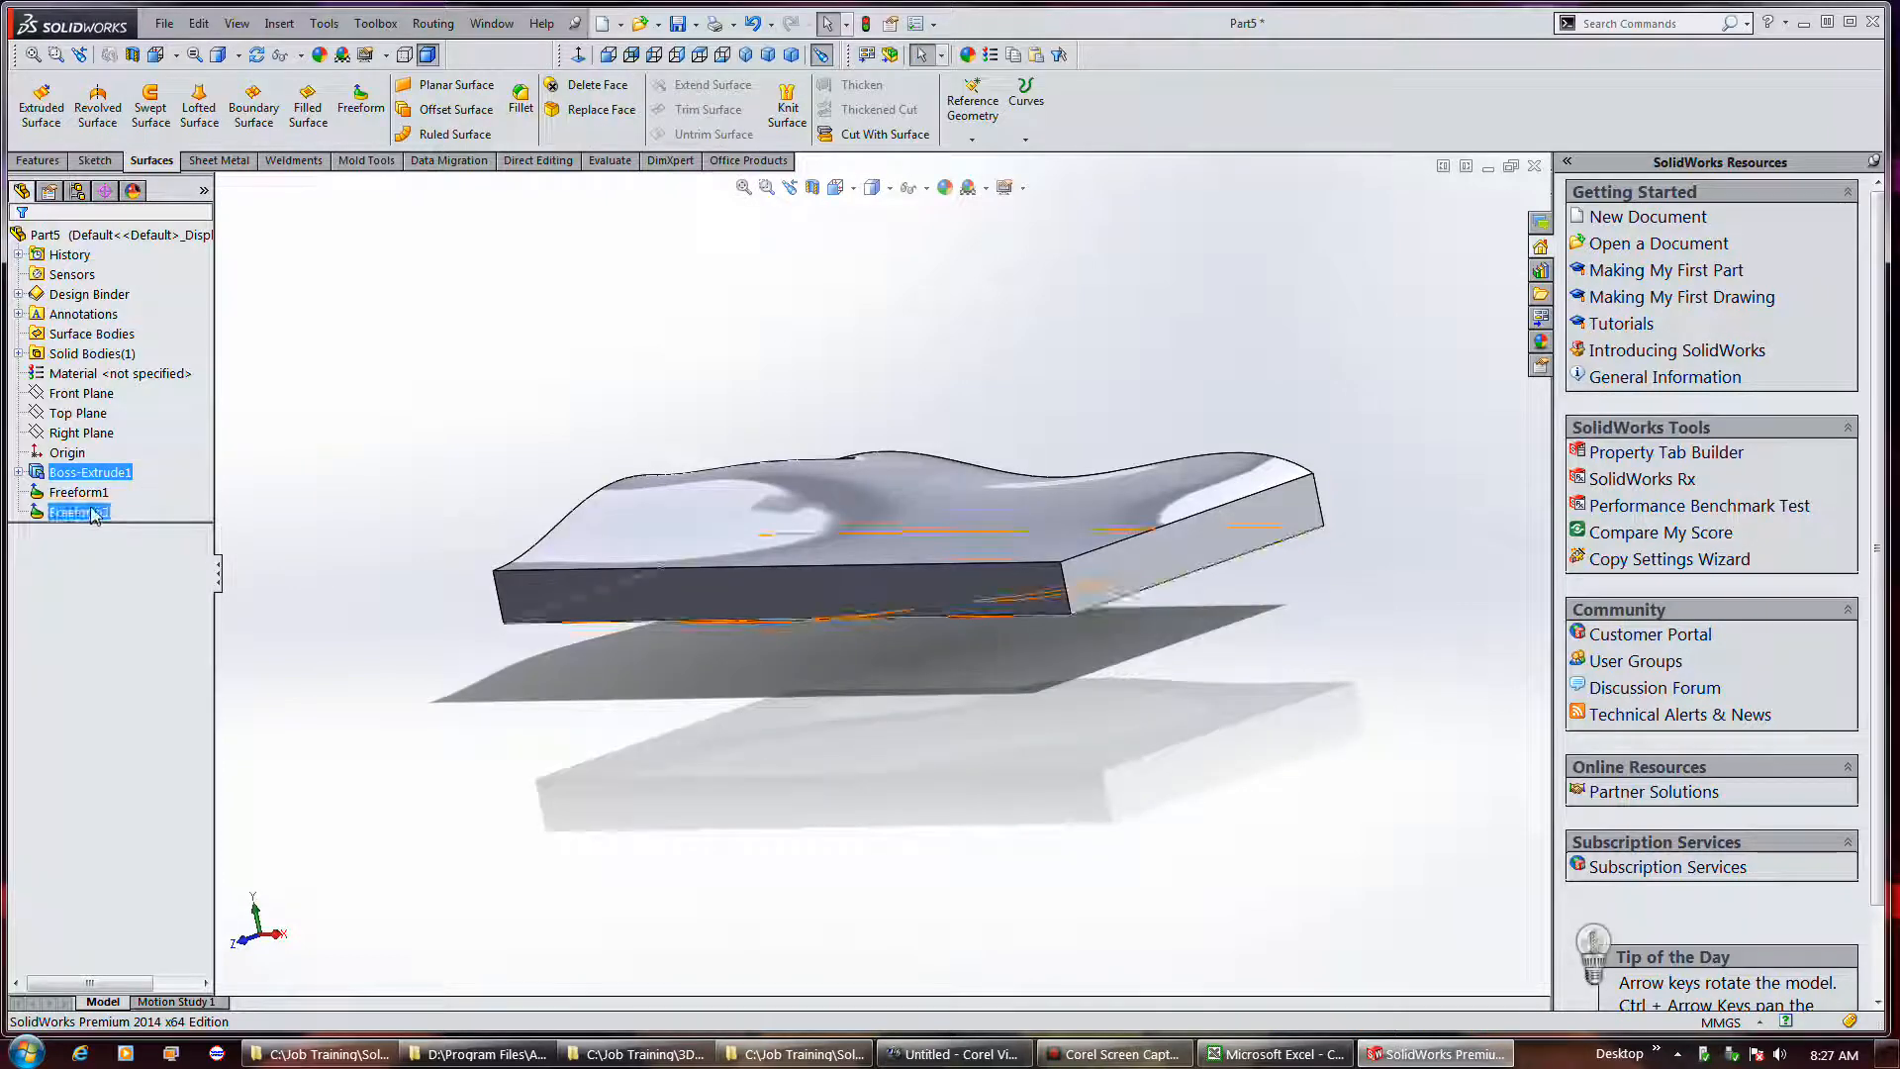
Edit the top face's freeform feature, Freeform1, and display zebra stripes on the surface.
{"action": "right_click", "coordinate": [91, 502]}
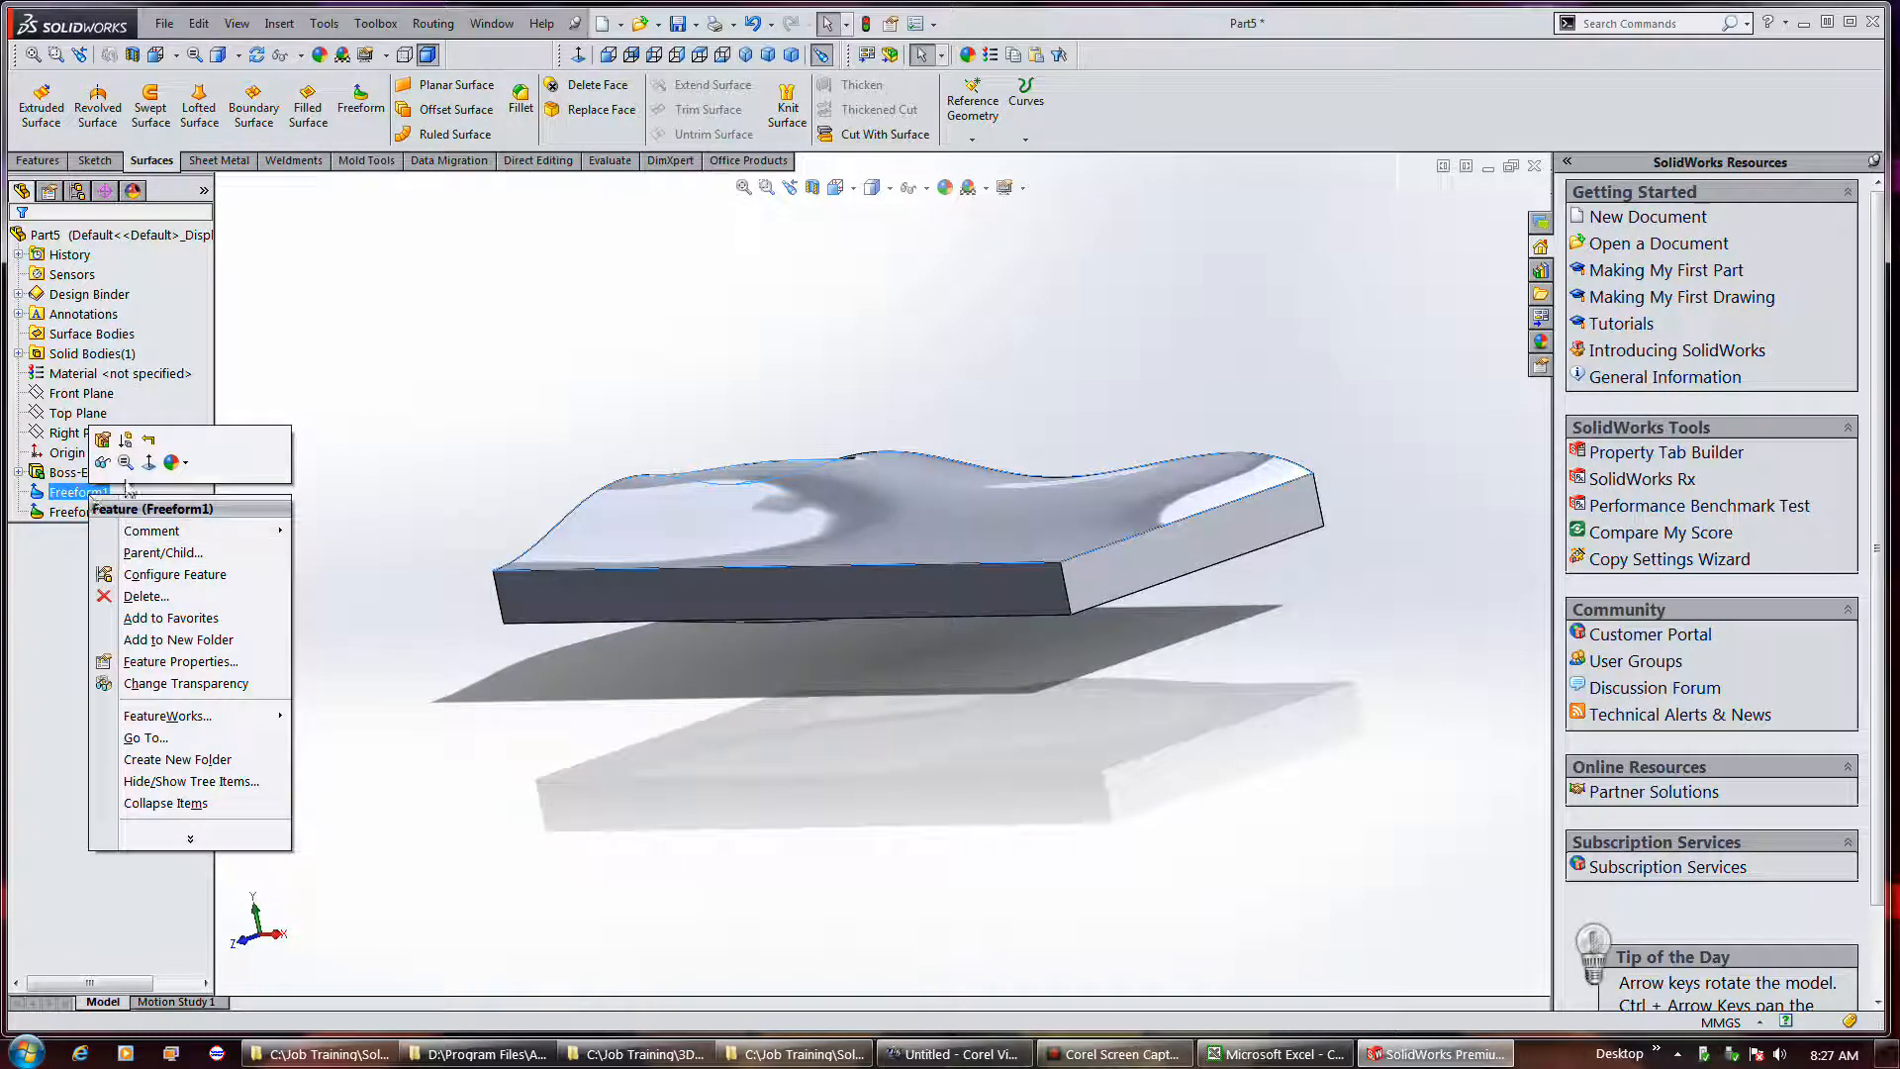
{"action": "left_click", "coordinate": [102, 439]}
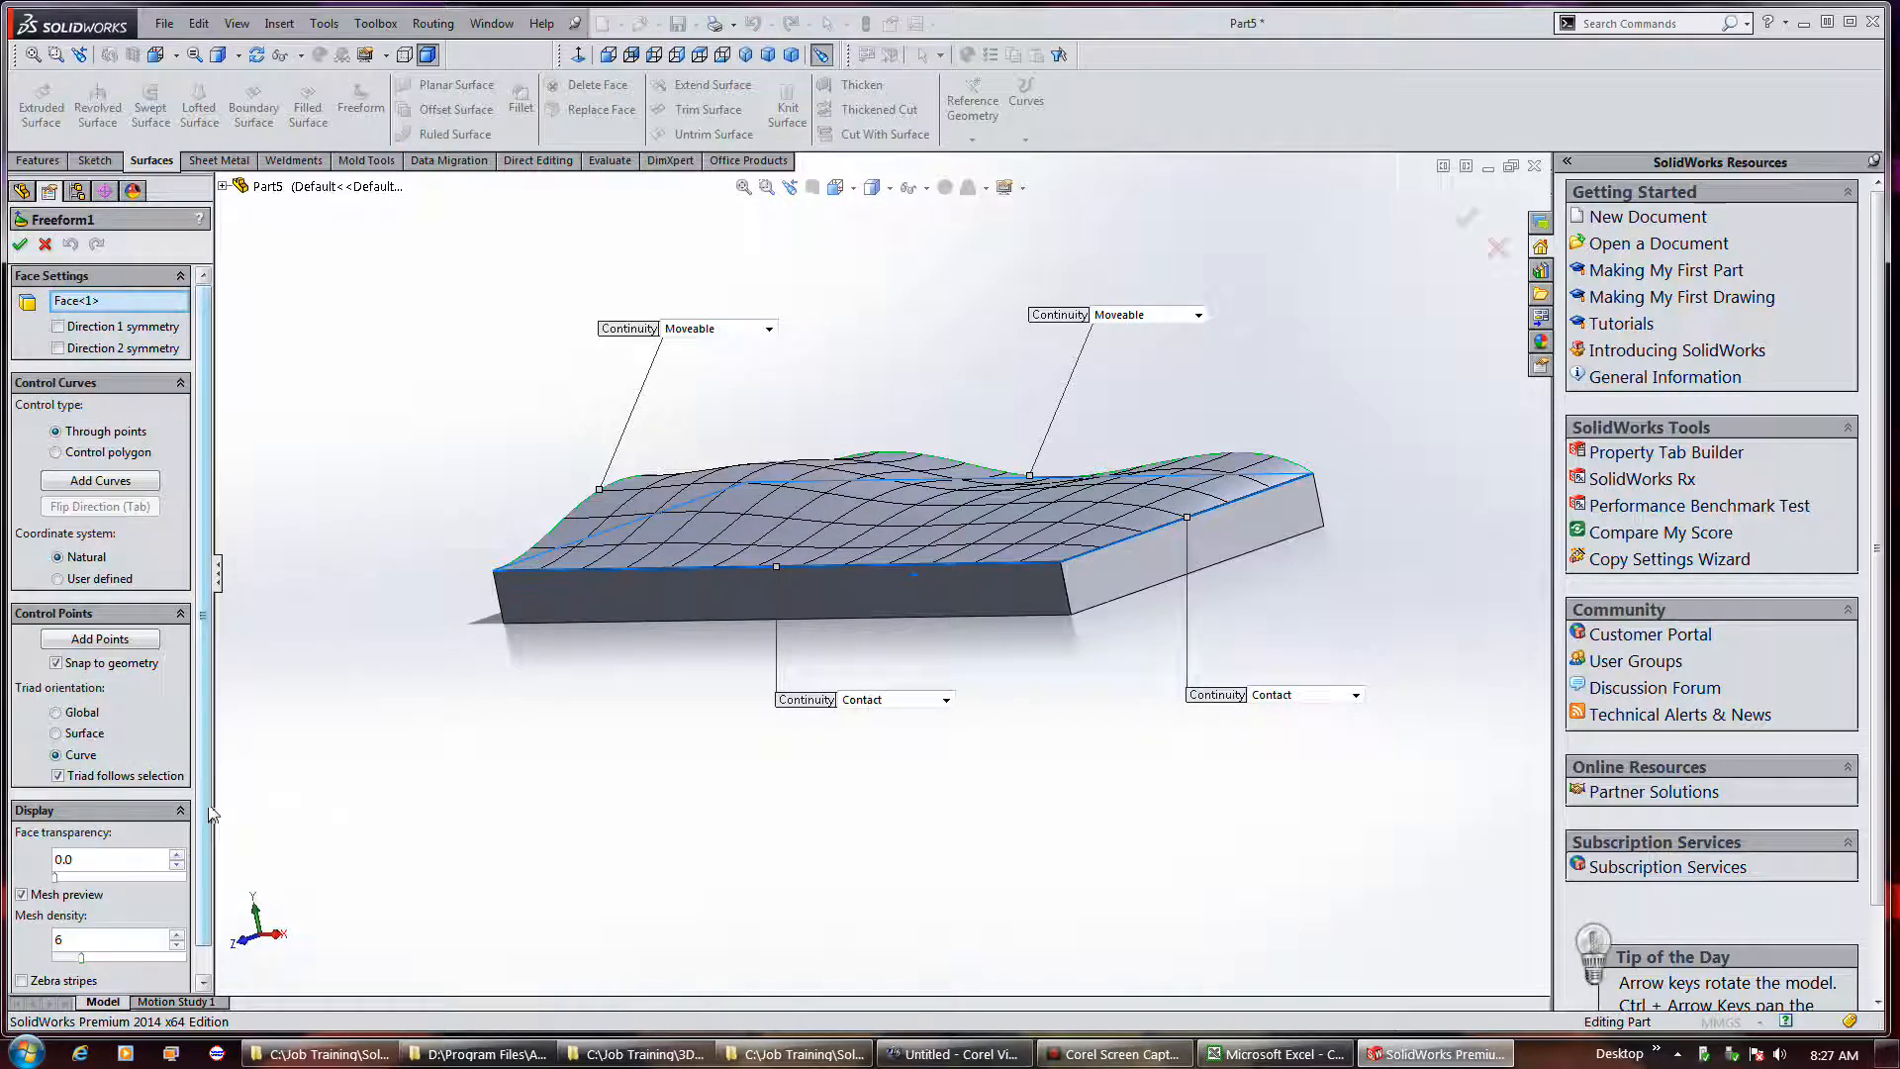
{"action": "scroll", "coordinate": [99, 920], "scroll_direction": "down", "scroll_amount": 1}
{"action": "left_click", "coordinate": [22, 951]}
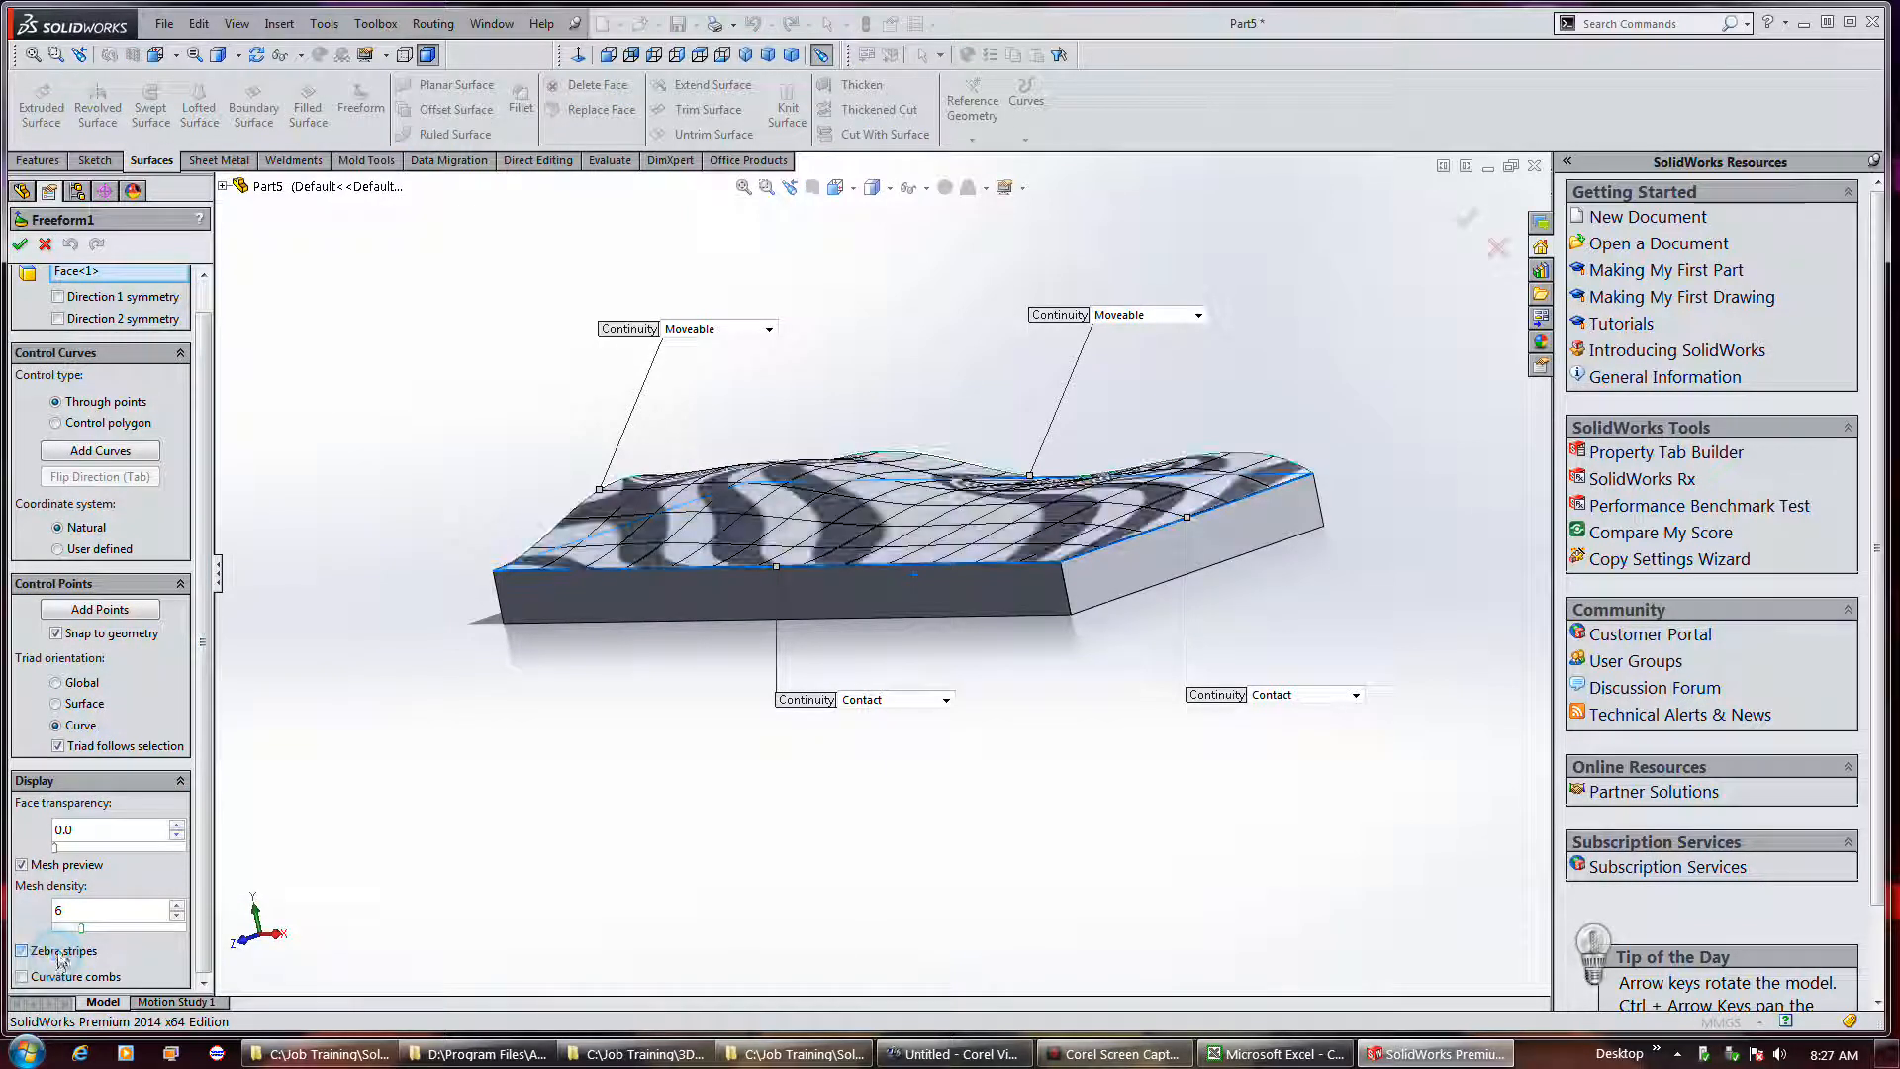
{"action": "middle_click_drag", "start_coordinate": [426, 481], "coordinate": [443, 560]}
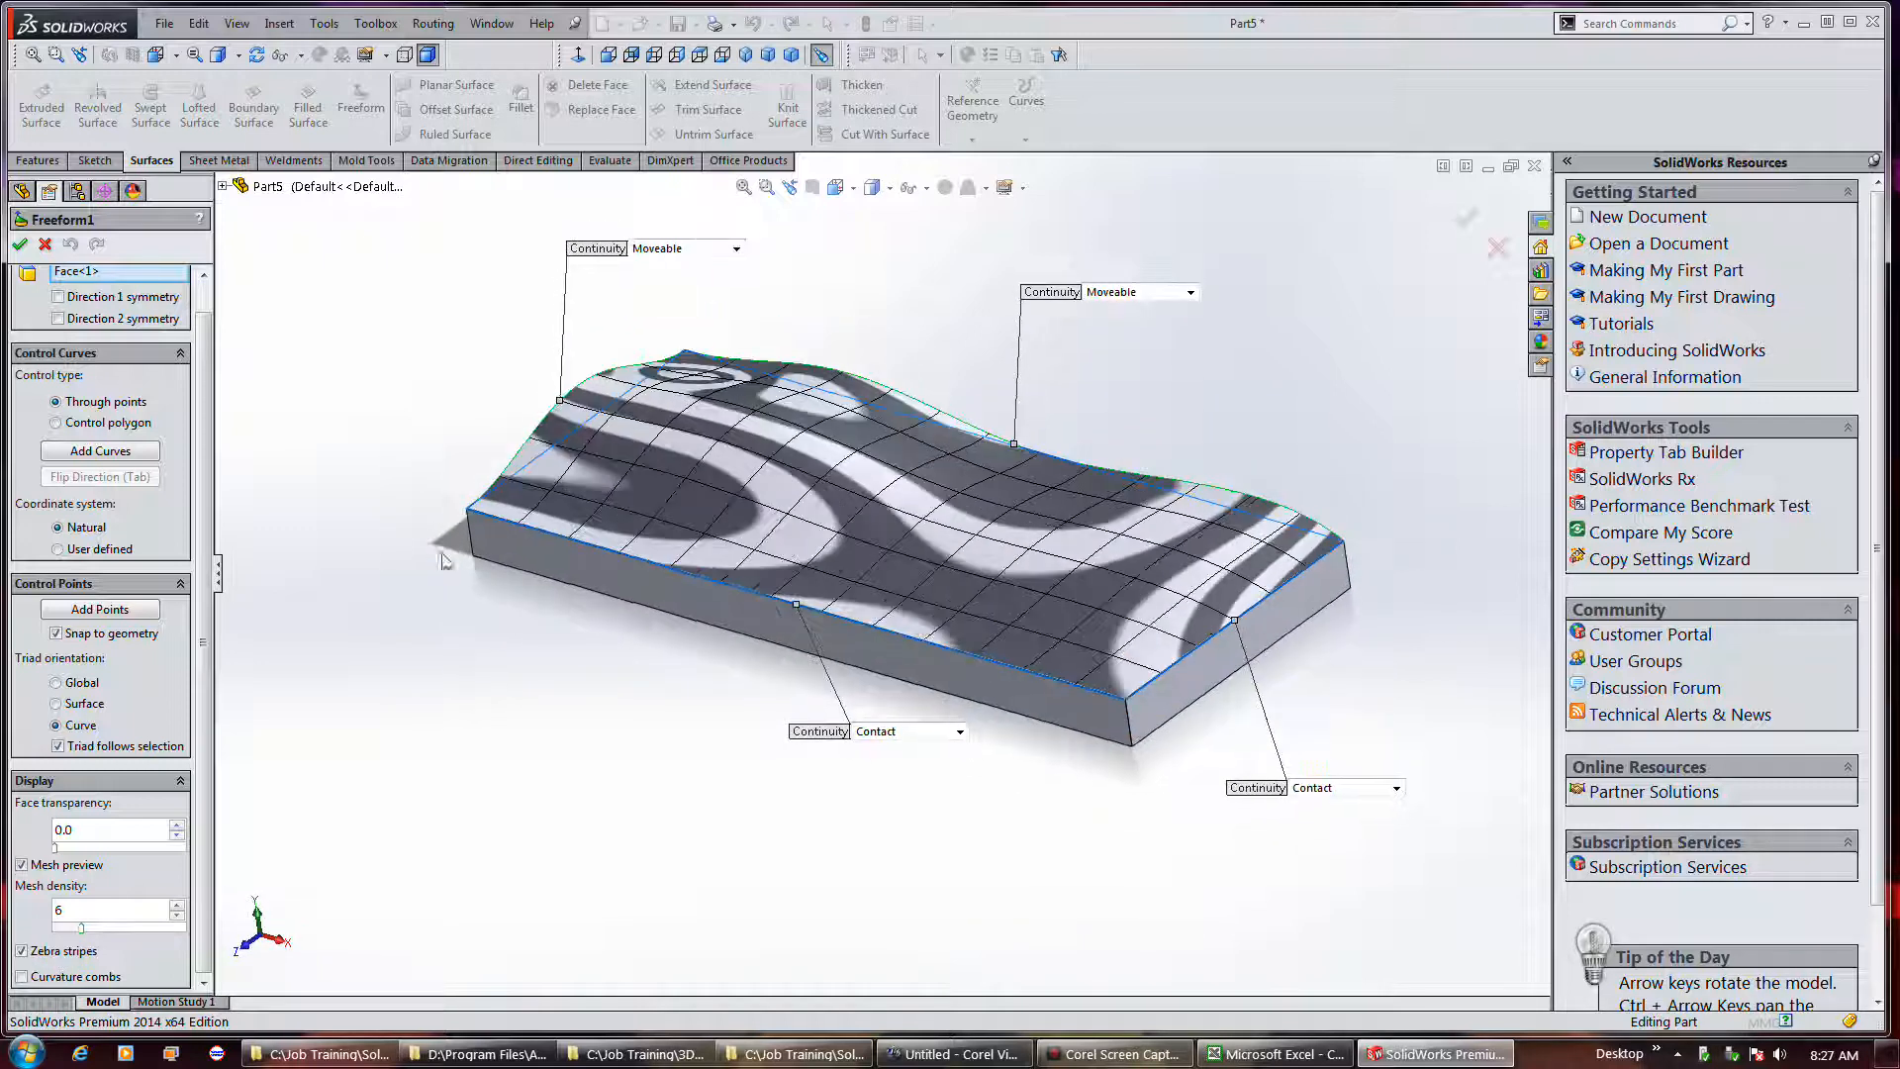
Replace the zebra stripes with curvature combs on the top face.
{"action": "left_click", "coordinate": [67, 951]}
{"action": "left_click", "coordinate": [80, 976]}
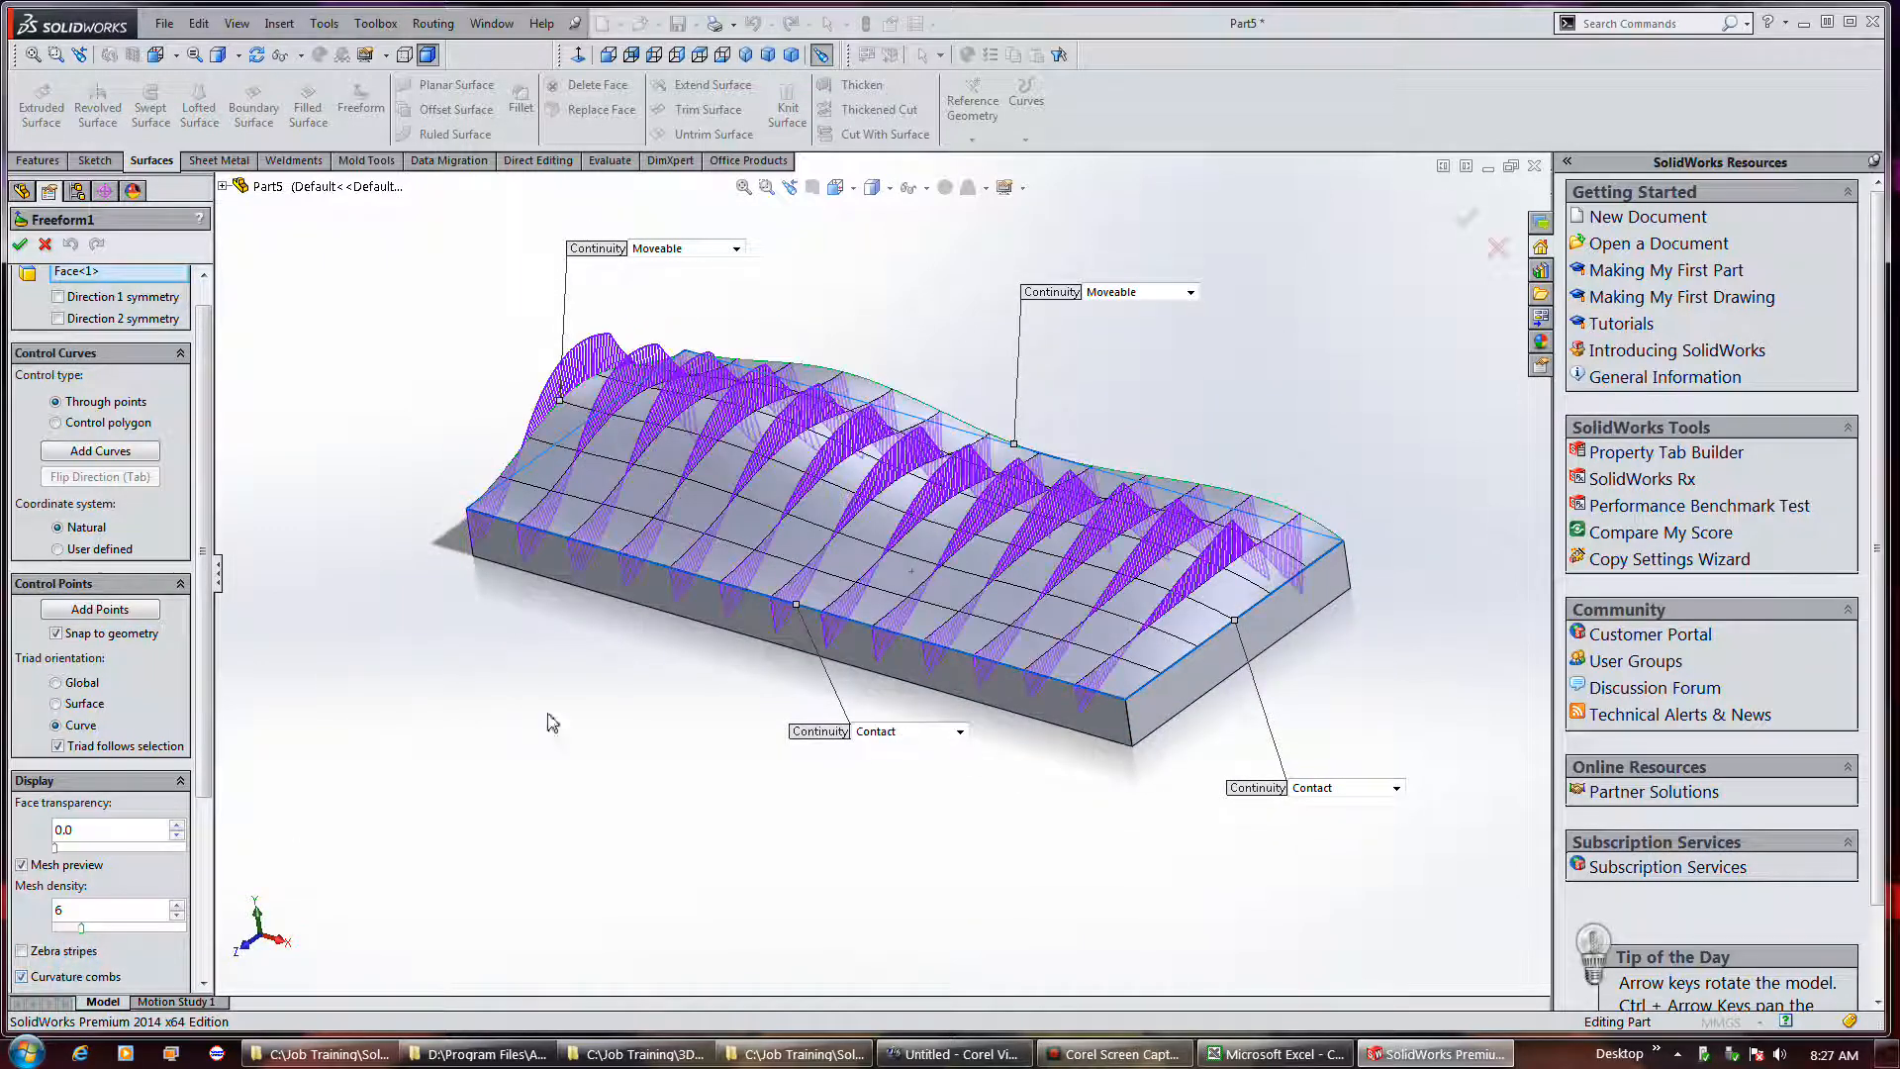
{"action": "middle_click_drag", "start_coordinate": [607, 716], "coordinate": [611, 670]}
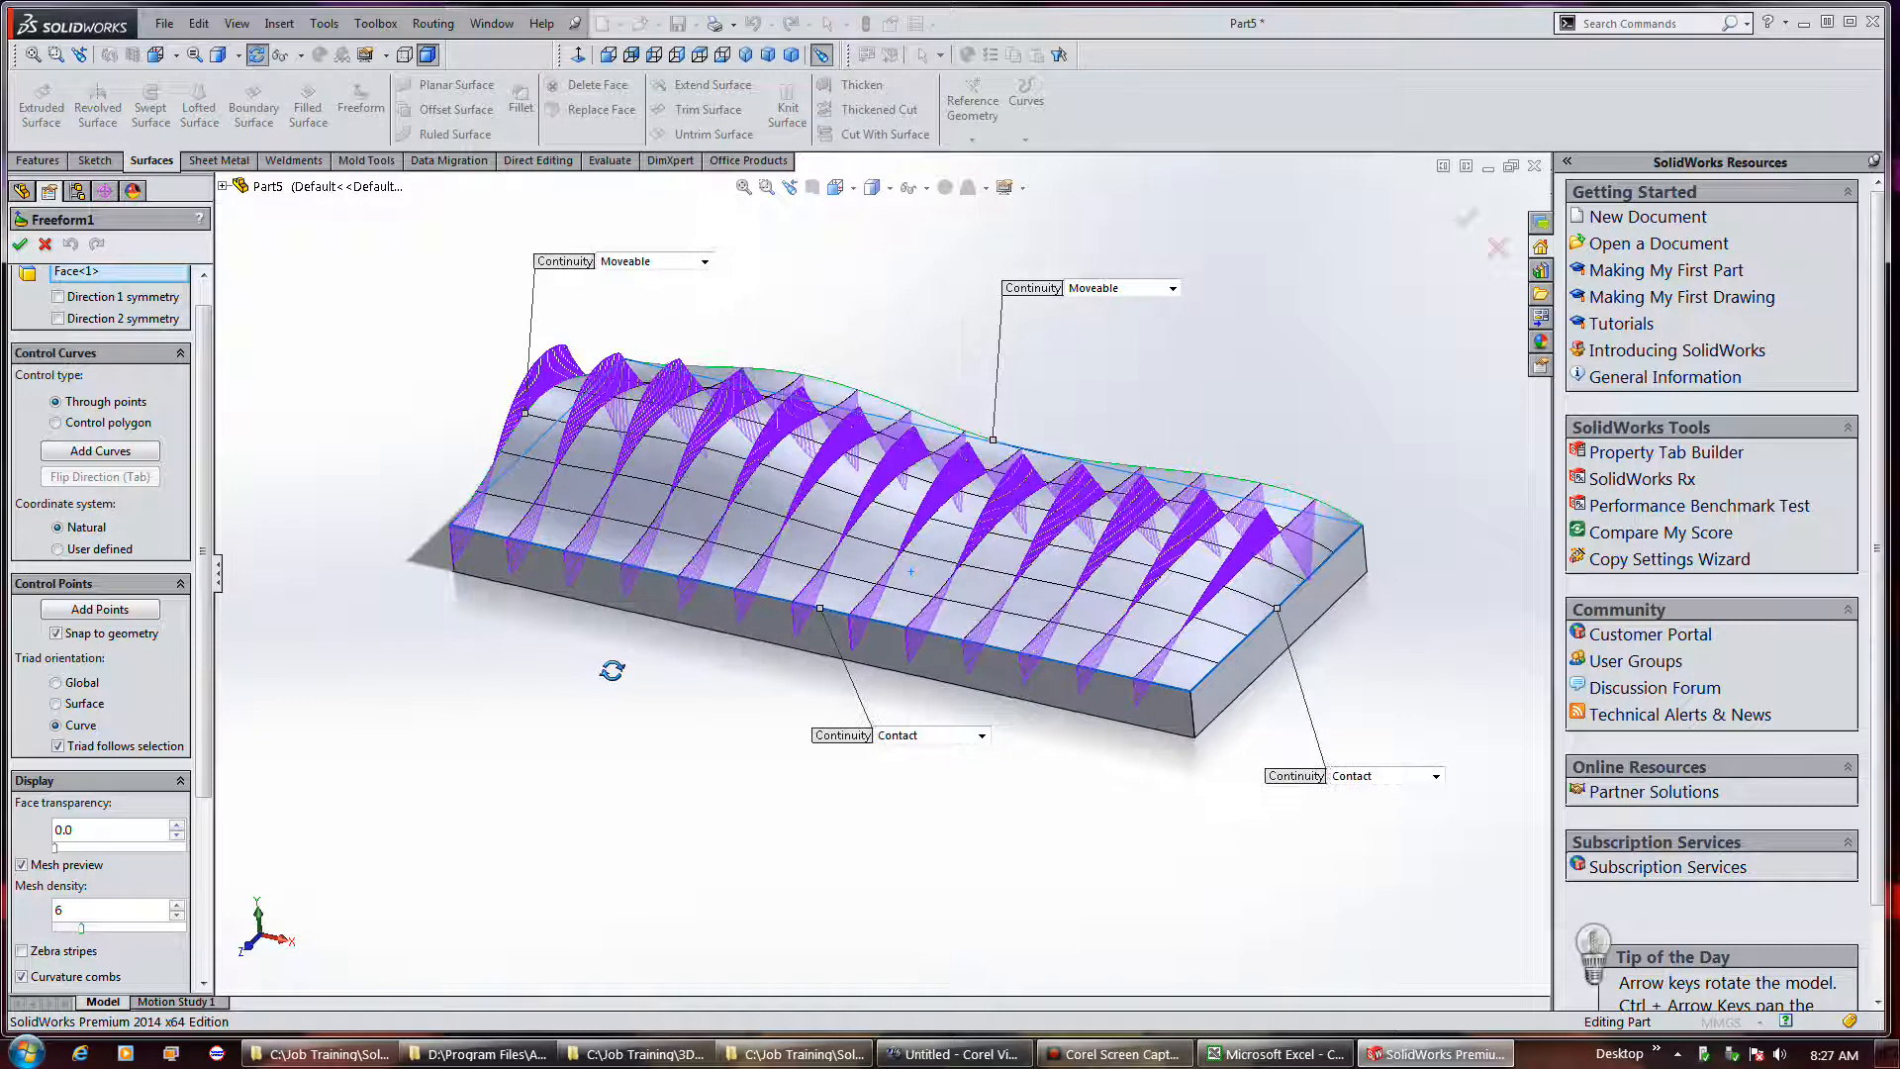
Add curvature combs for Direction 1, compare each direction separately and leave both directions displayed.
{"action": "left_click_drag", "start_coordinate": [212, 798], "coordinate": [192, 933]}
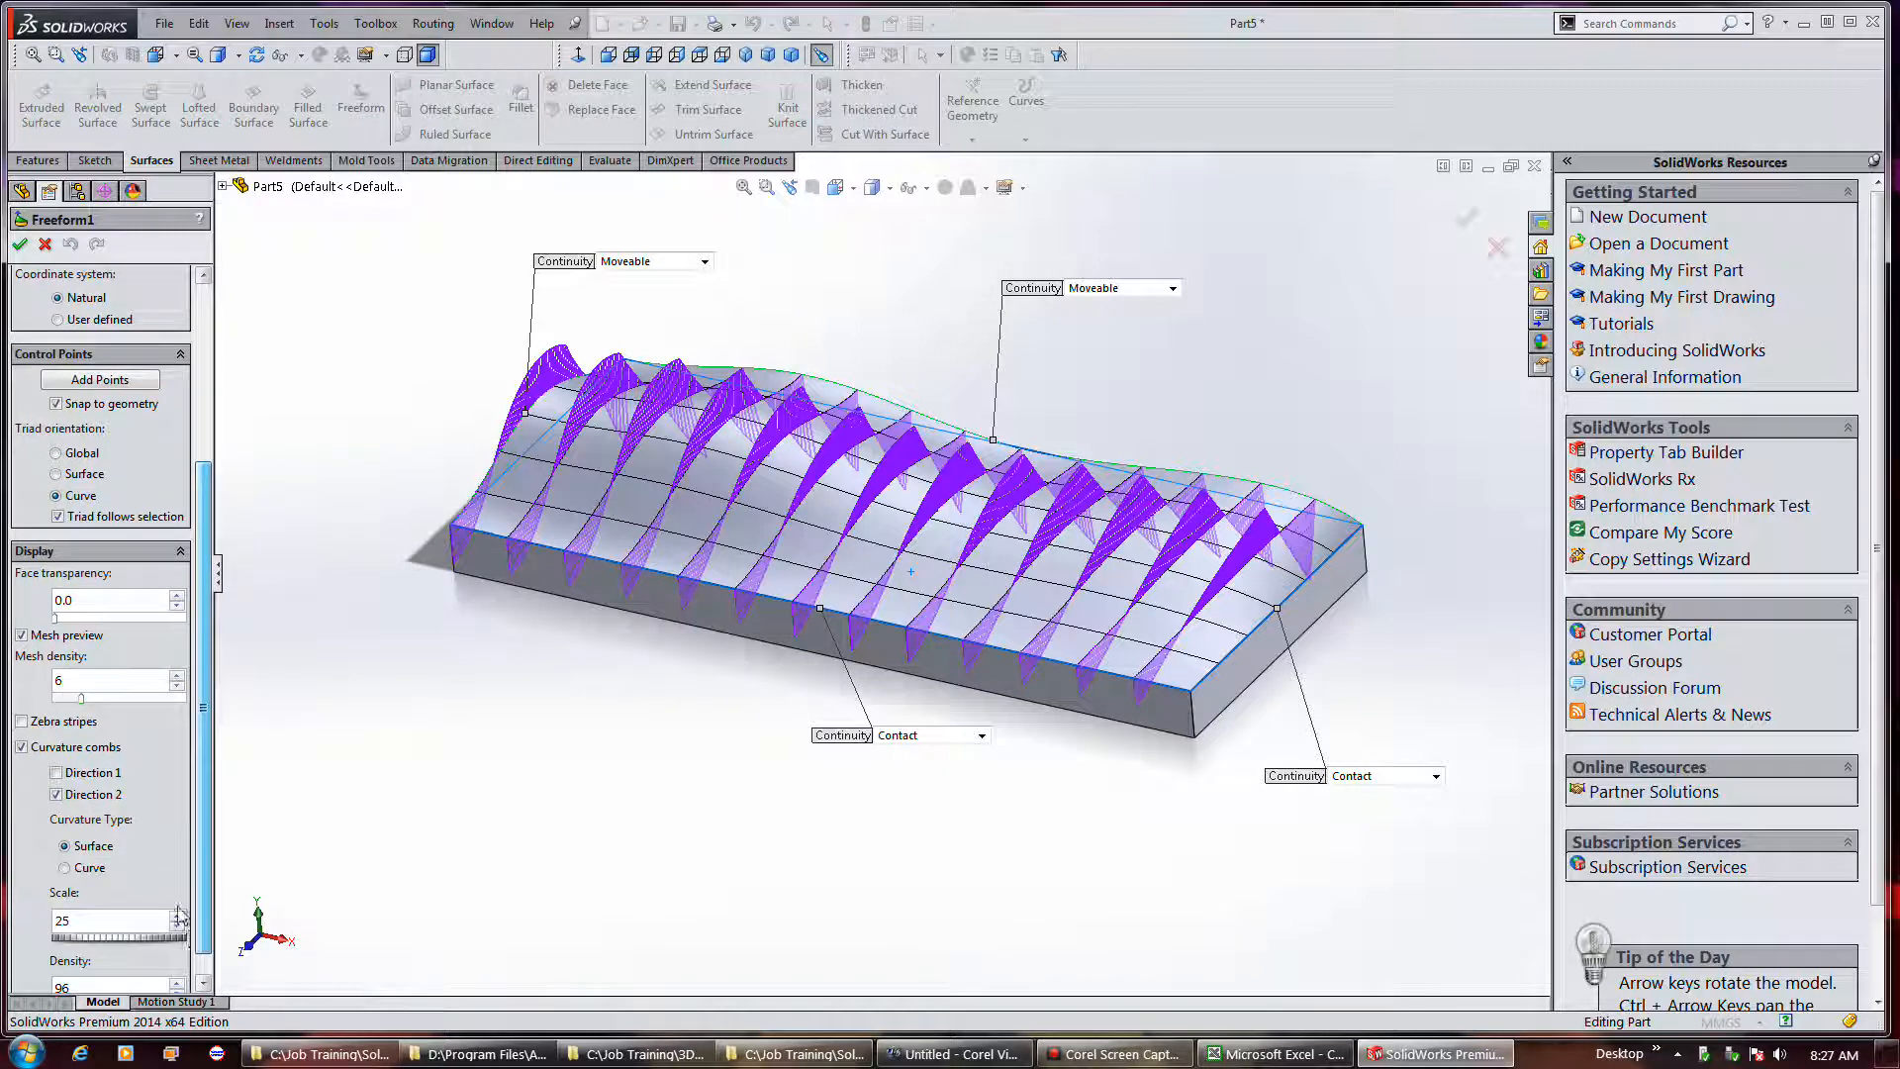
{"action": "left_click", "coordinate": [99, 775]}
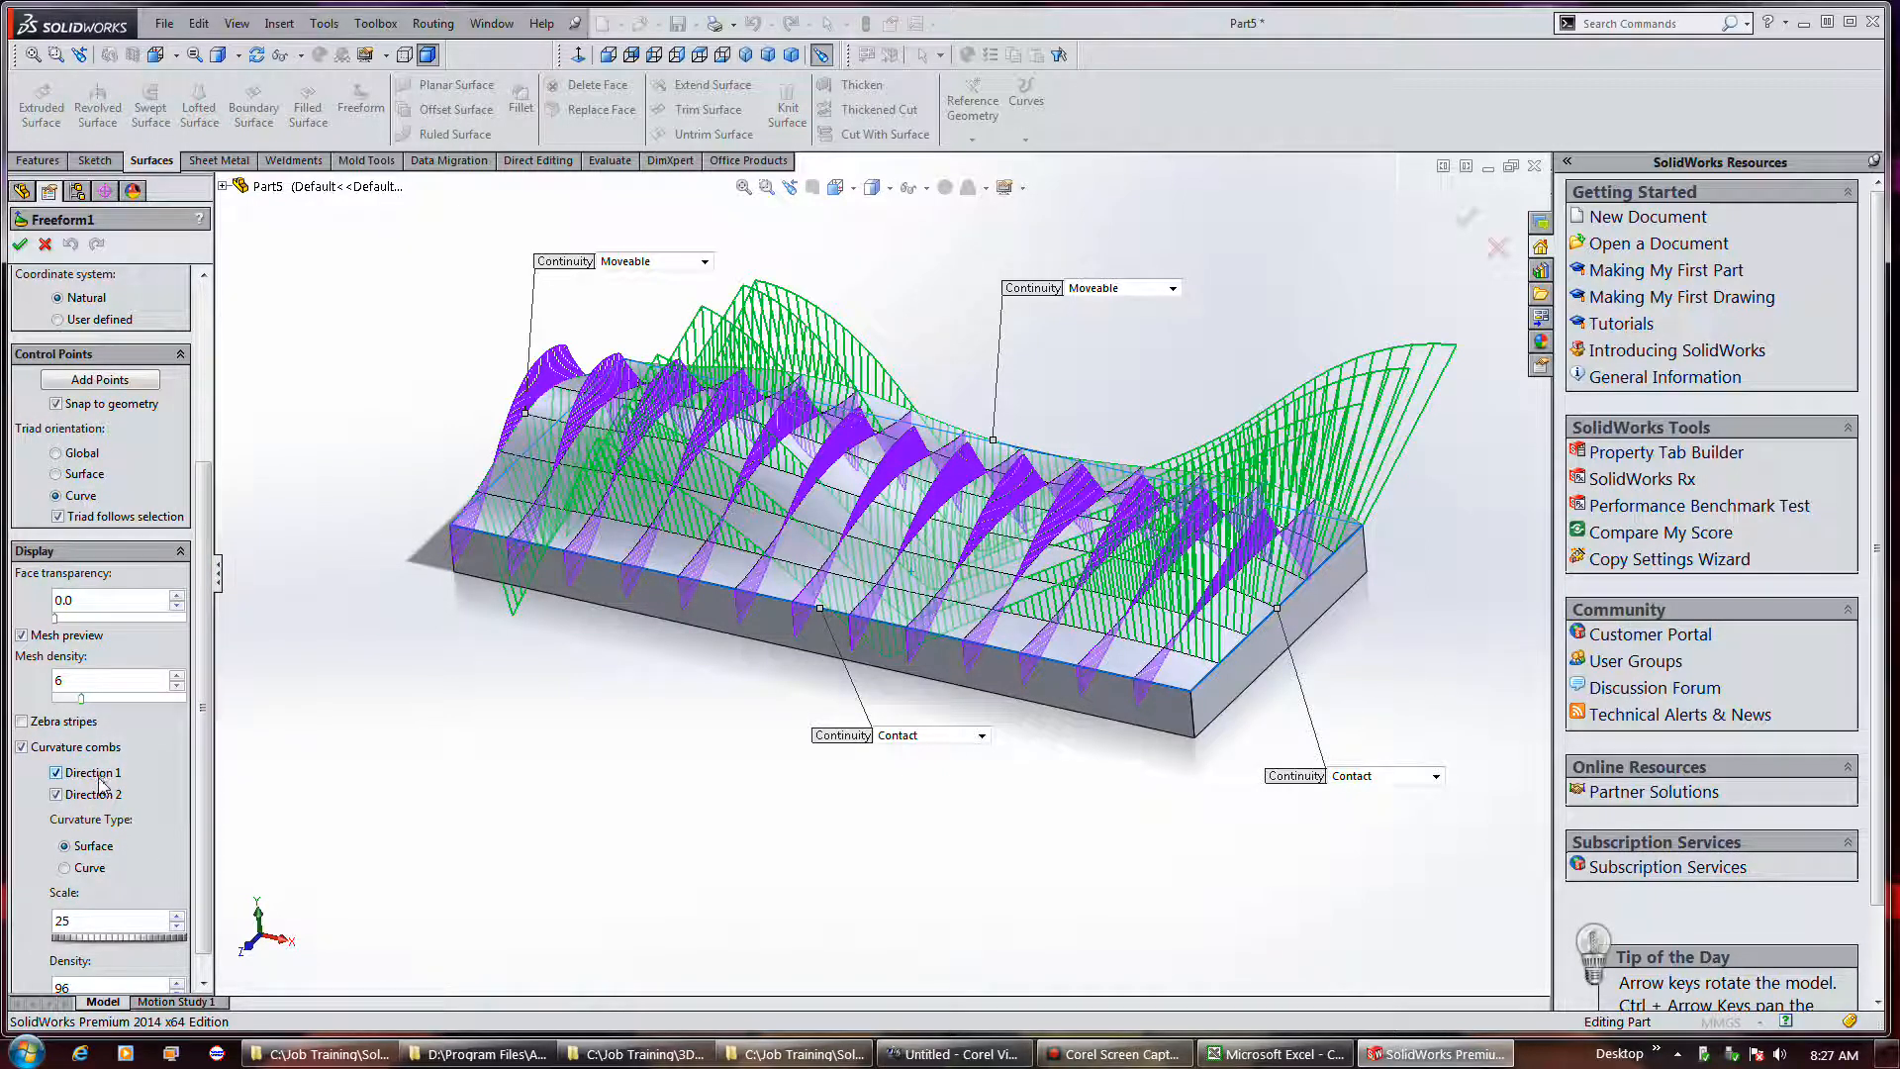
{"action": "left_click", "coordinate": [99, 793]}
{"action": "left_click", "coordinate": [98, 773]}
{"action": "left_click", "coordinate": [100, 793]}
{"action": "left_click", "coordinate": [99, 773]}
Compare the Curve and Surface curvature types, keep Surface and set the curvature comb scale to 23.
{"action": "left_click", "coordinate": [92, 867]}
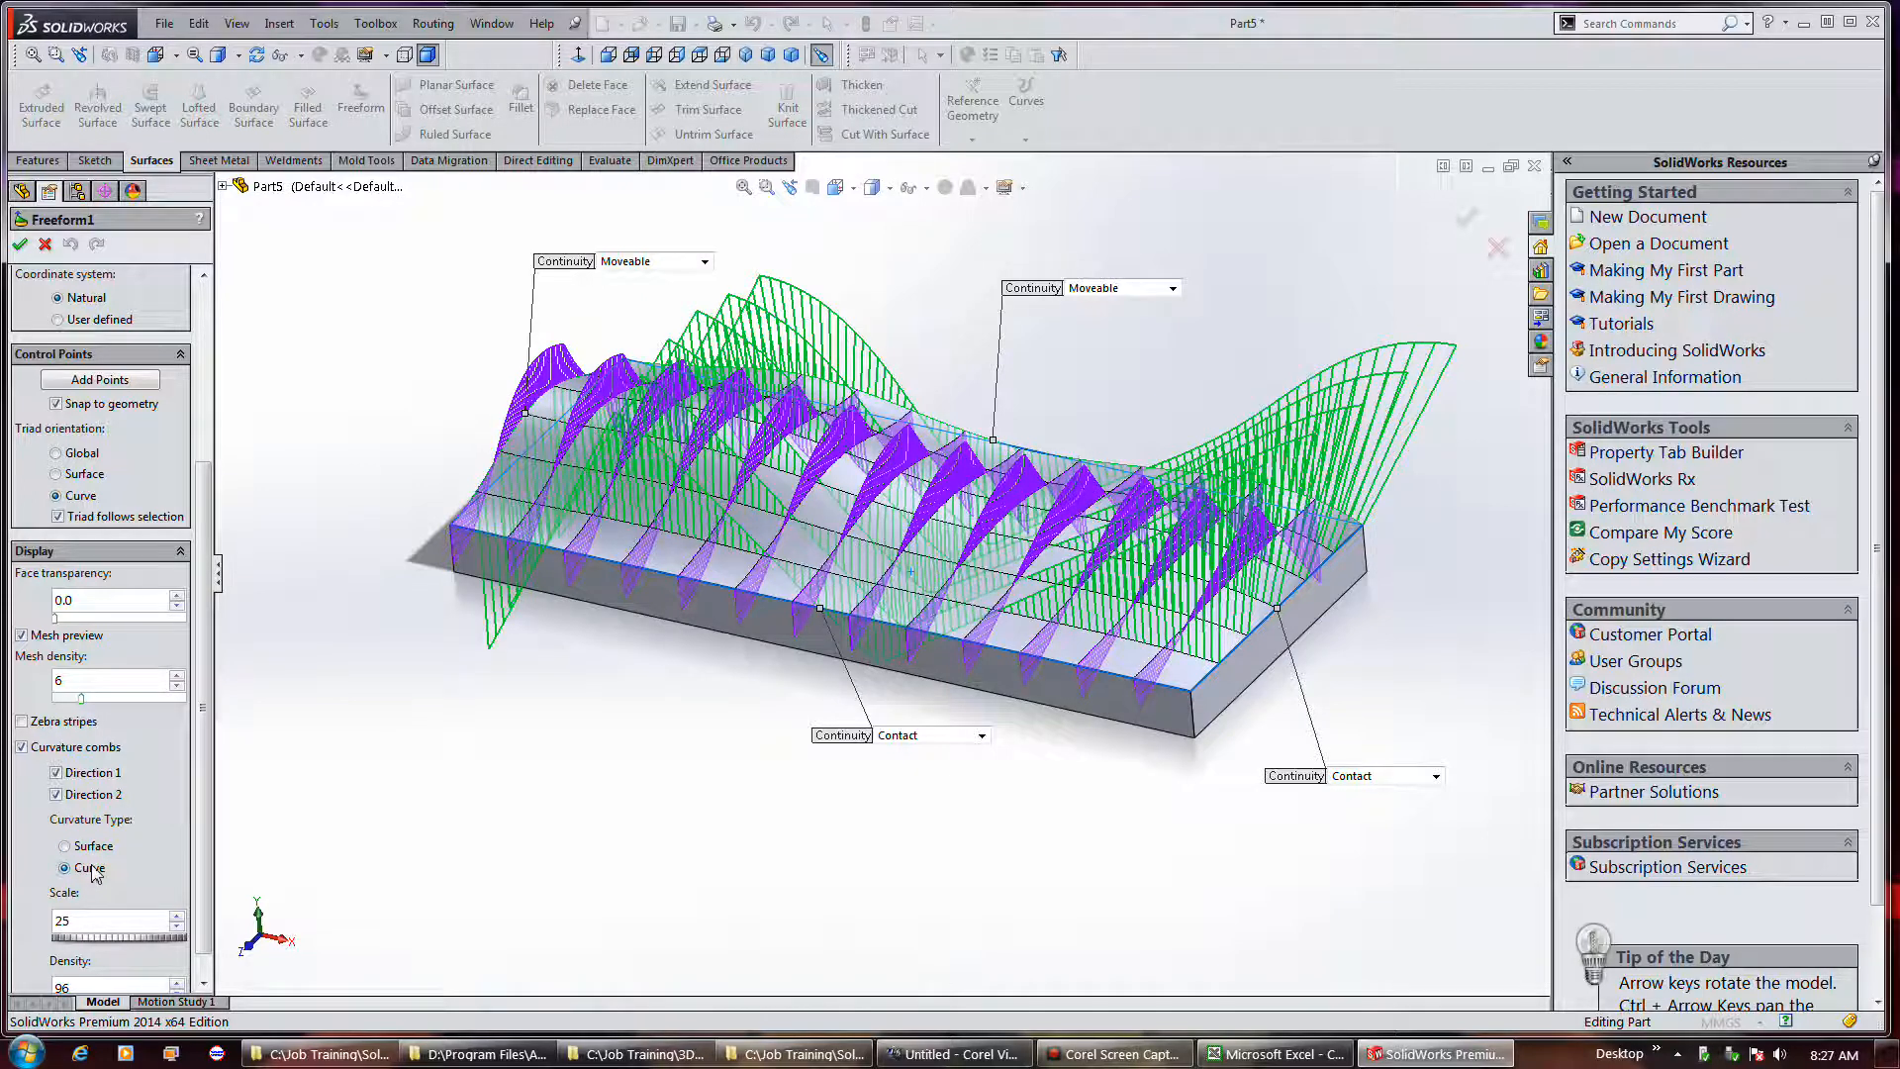
{"action": "left_click", "coordinate": [91, 846]}
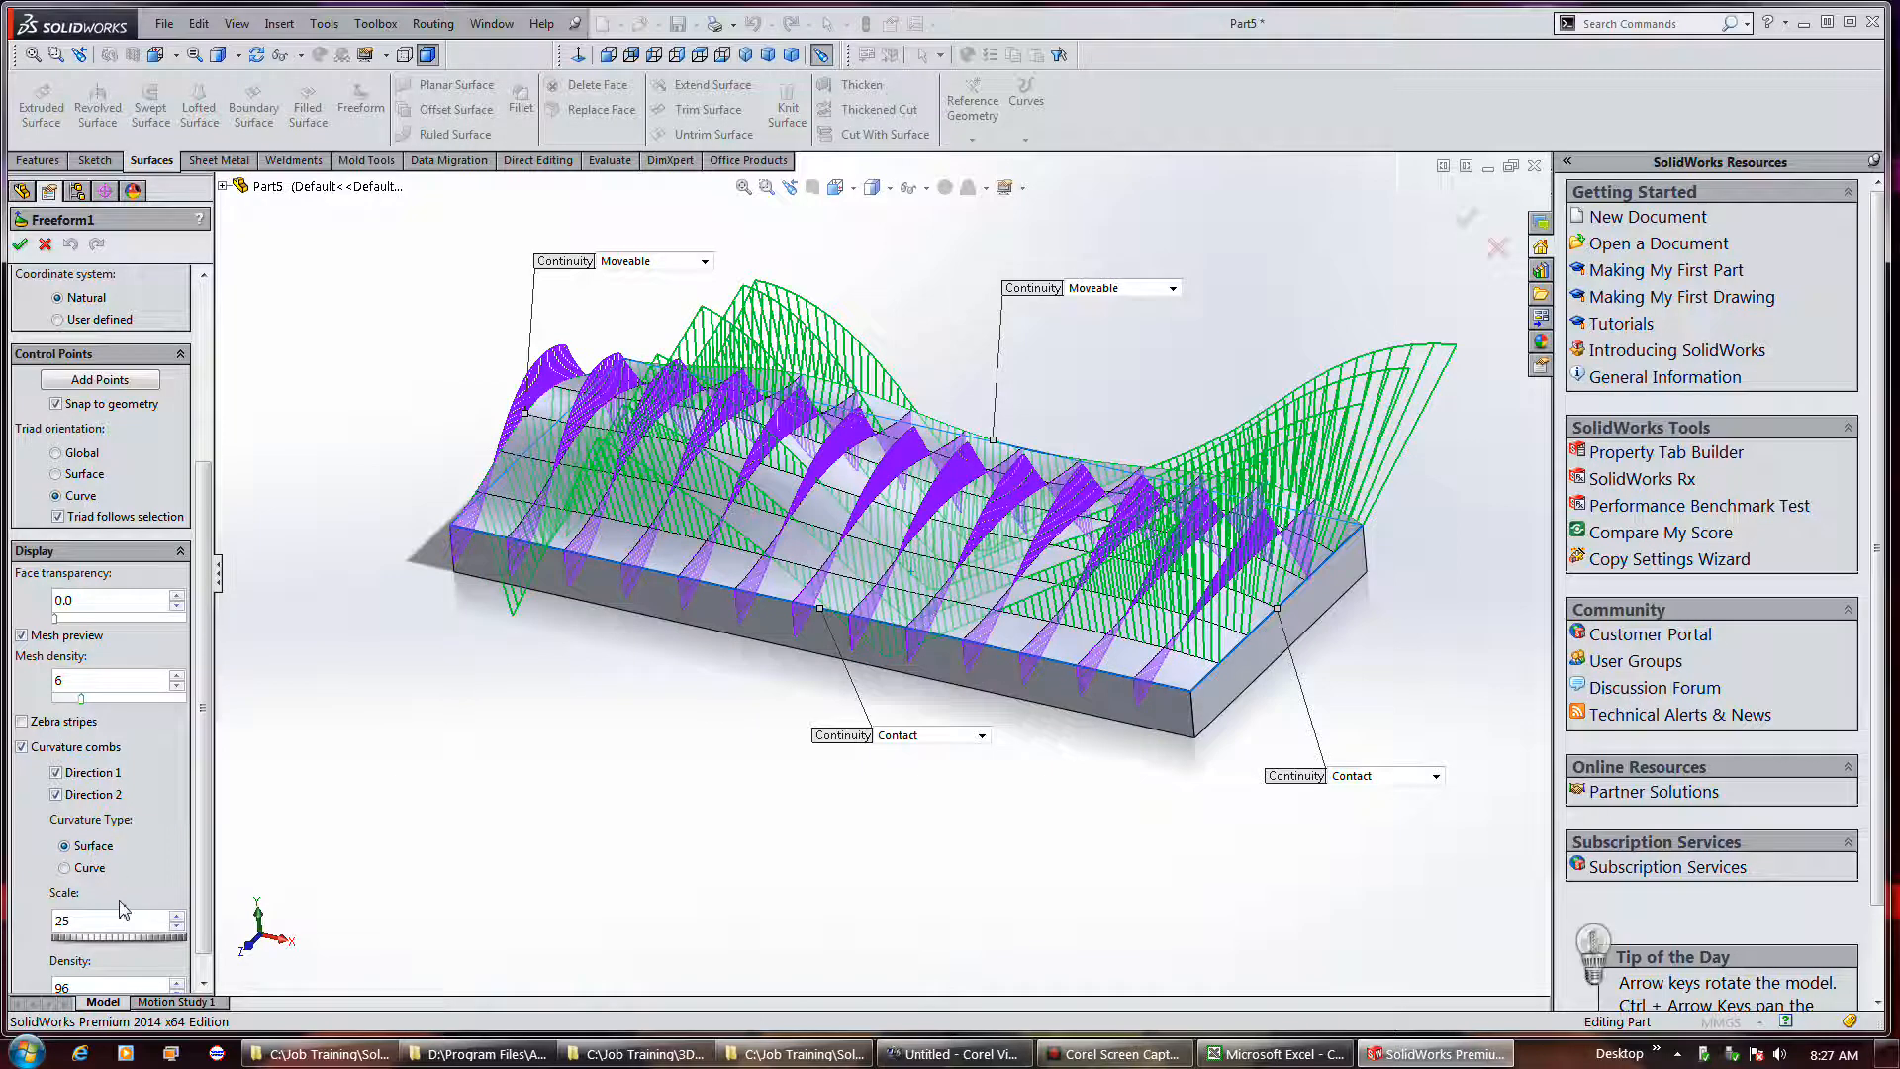
{"action": "left_click_drag", "start_coordinate": [108, 941], "coordinate": [86, 939]}
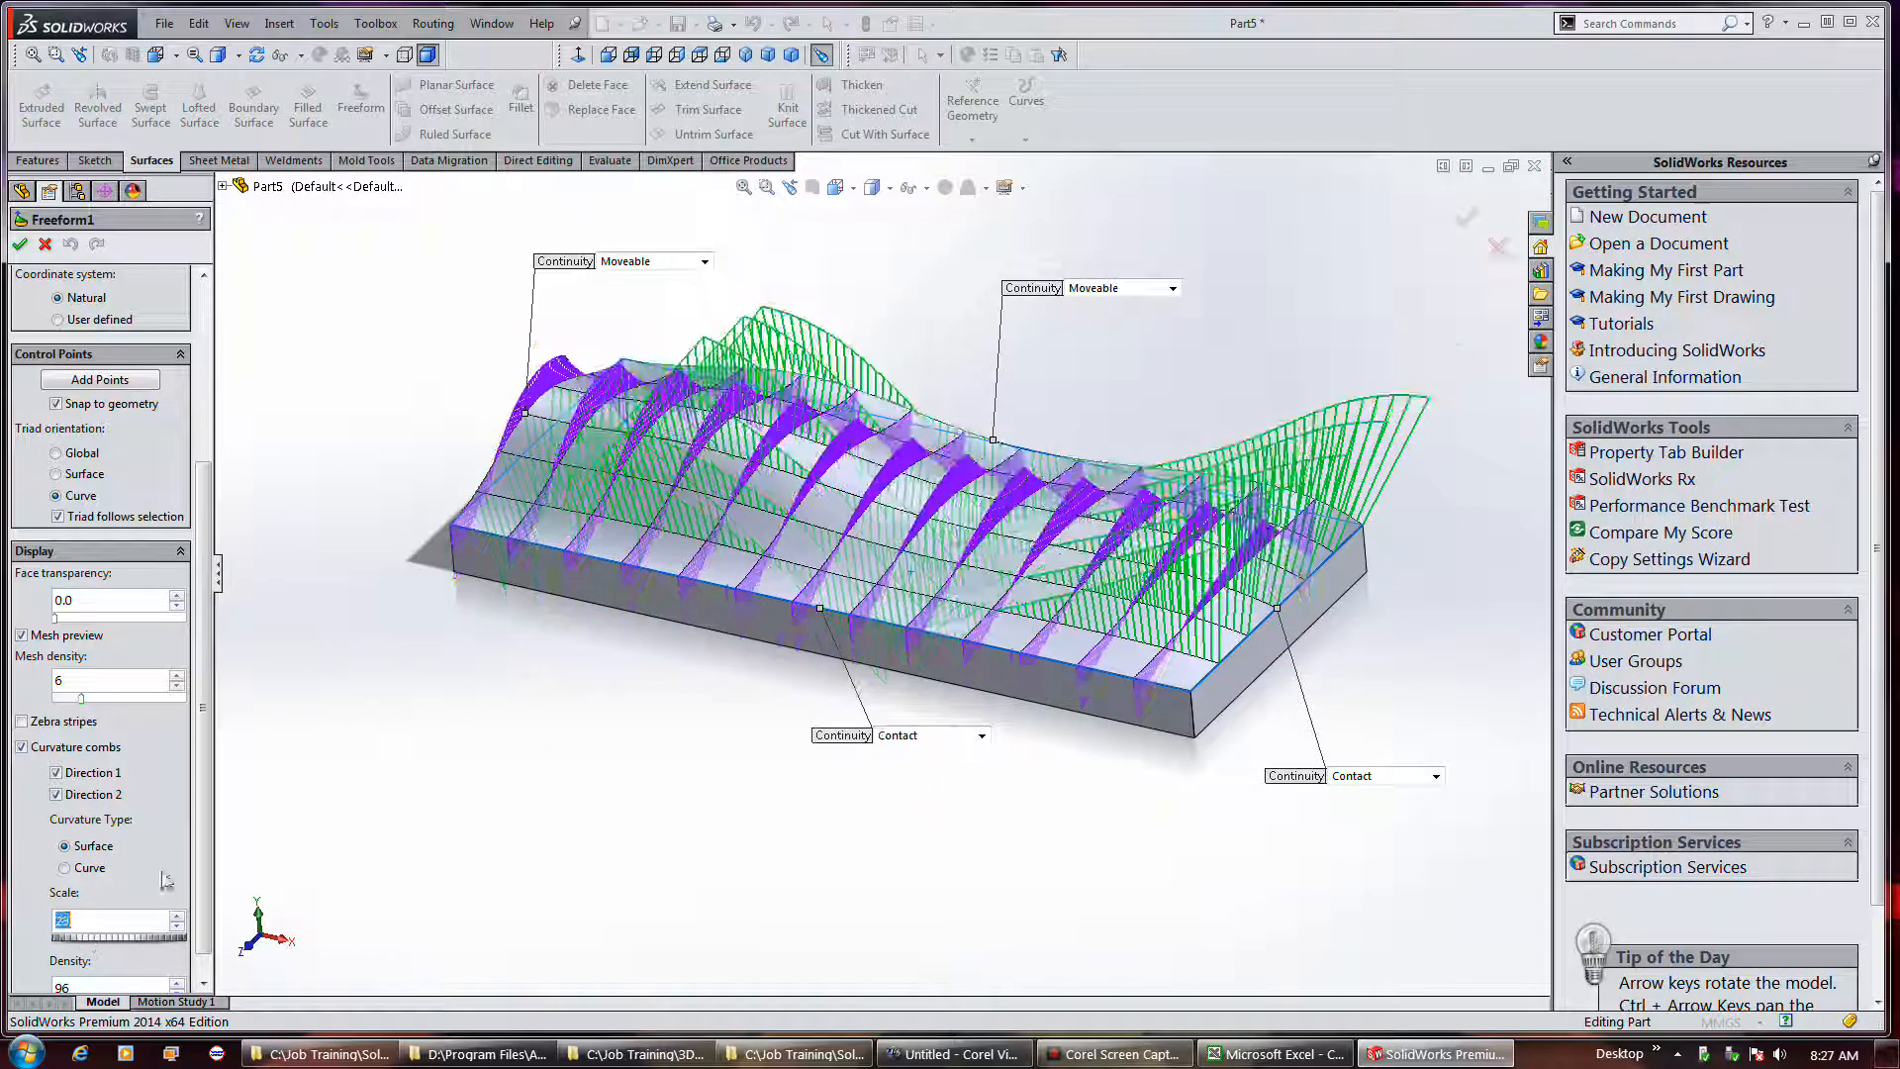
{"action": "left_click_drag", "start_coordinate": [201, 842], "coordinate": [199, 882]}
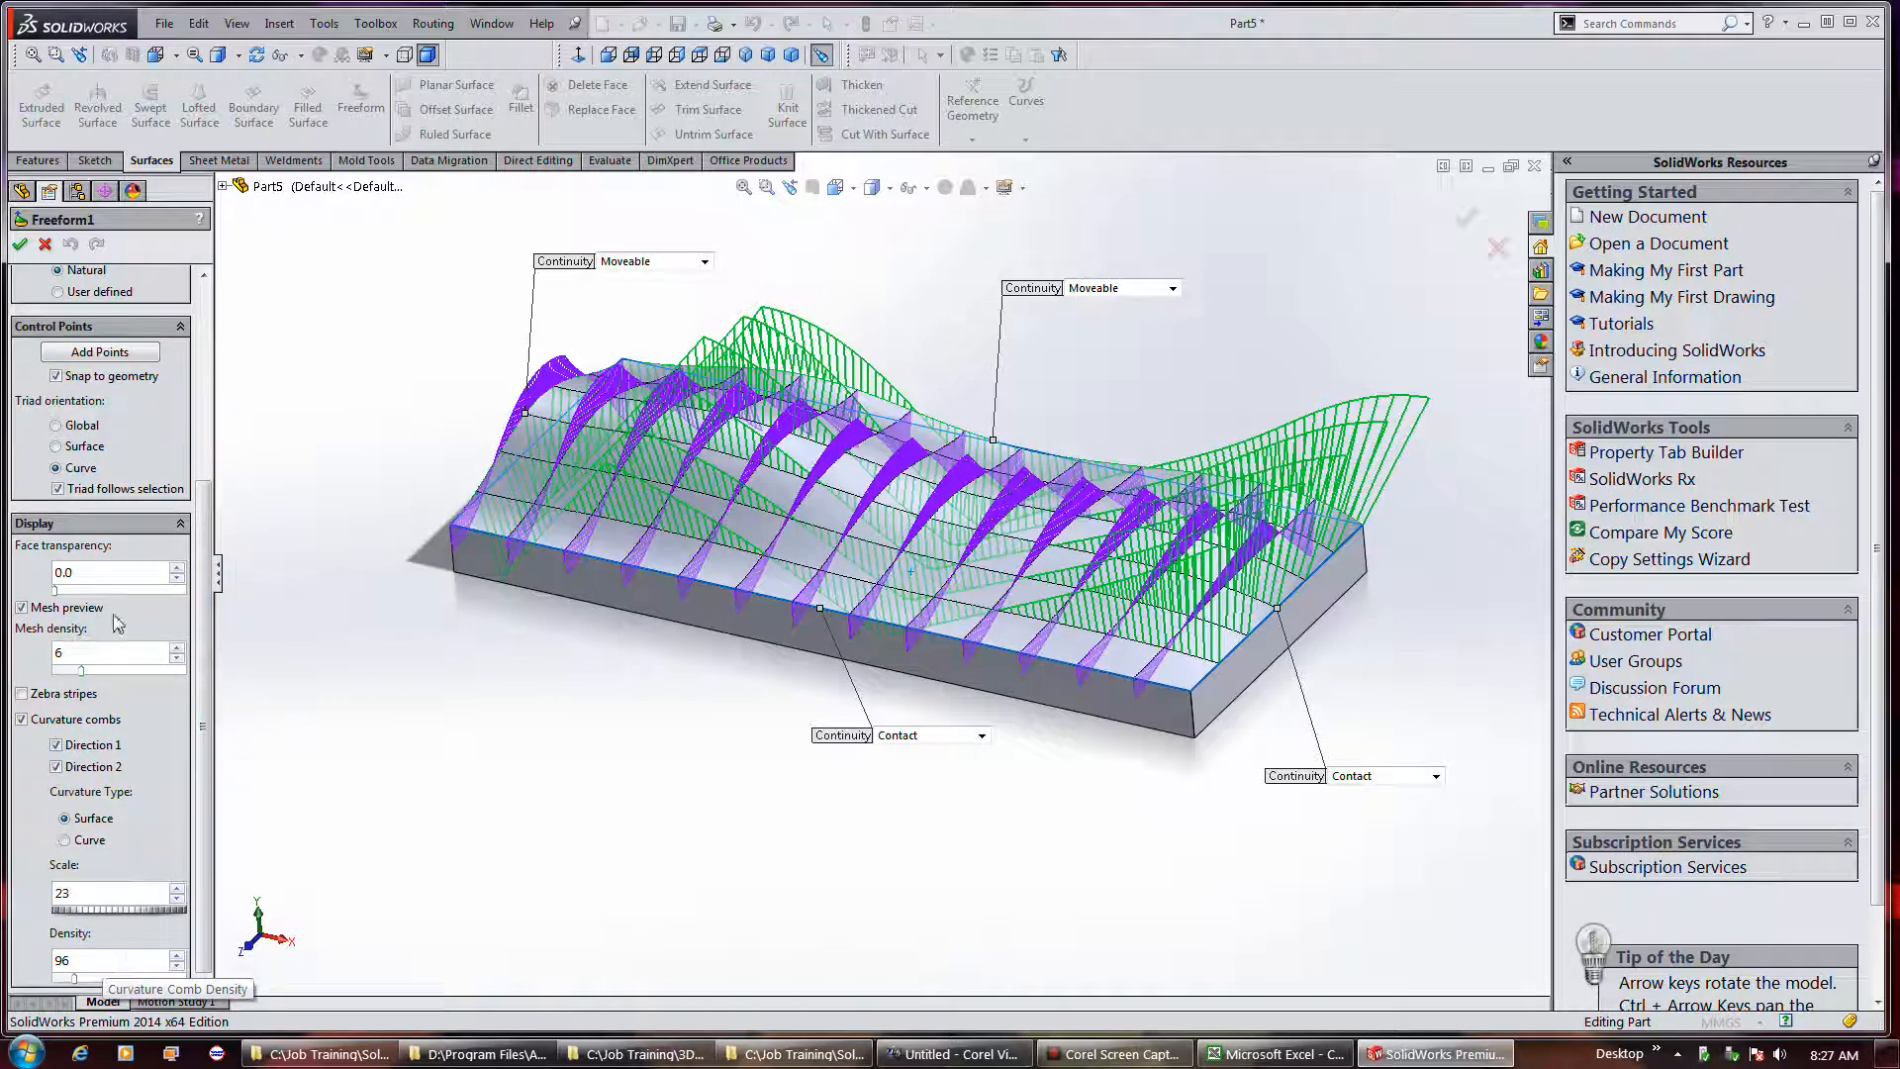
{"action": "left_click_drag", "start_coordinate": [201, 560], "coordinate": [196, 362]}
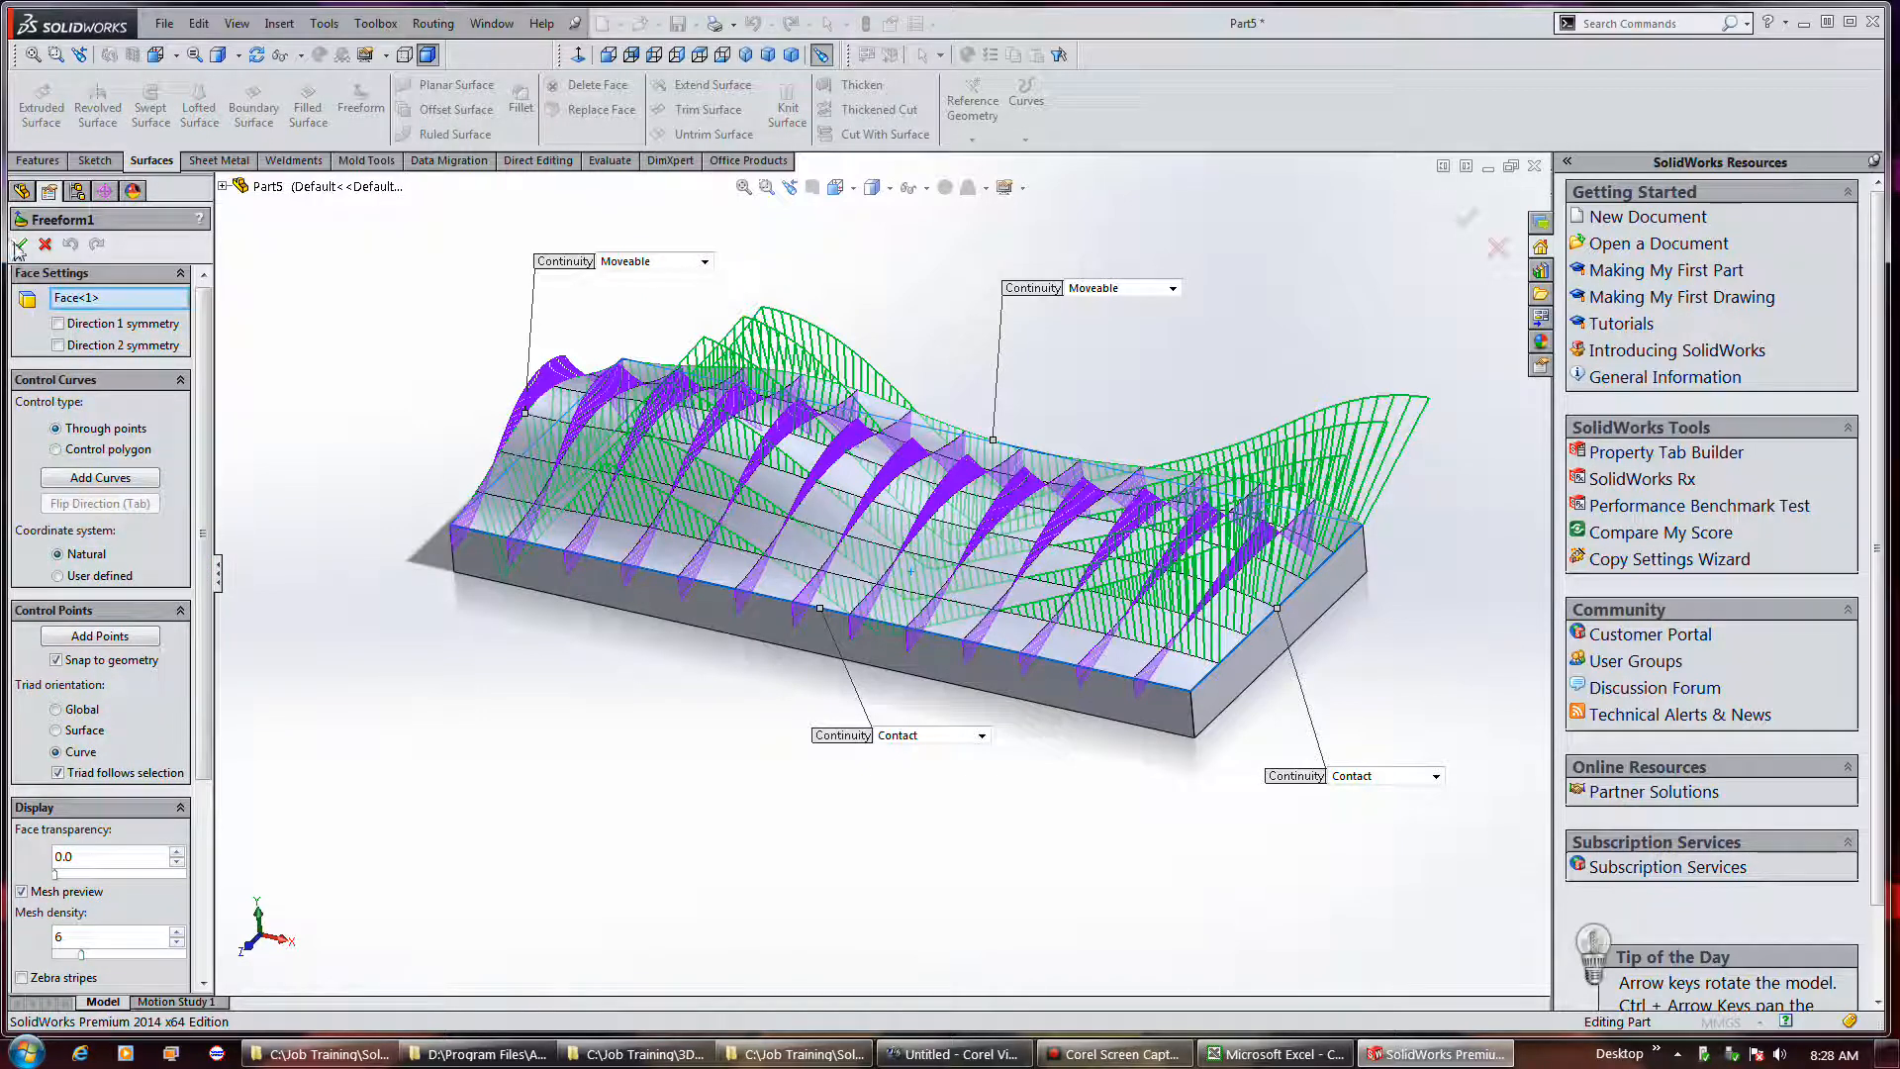